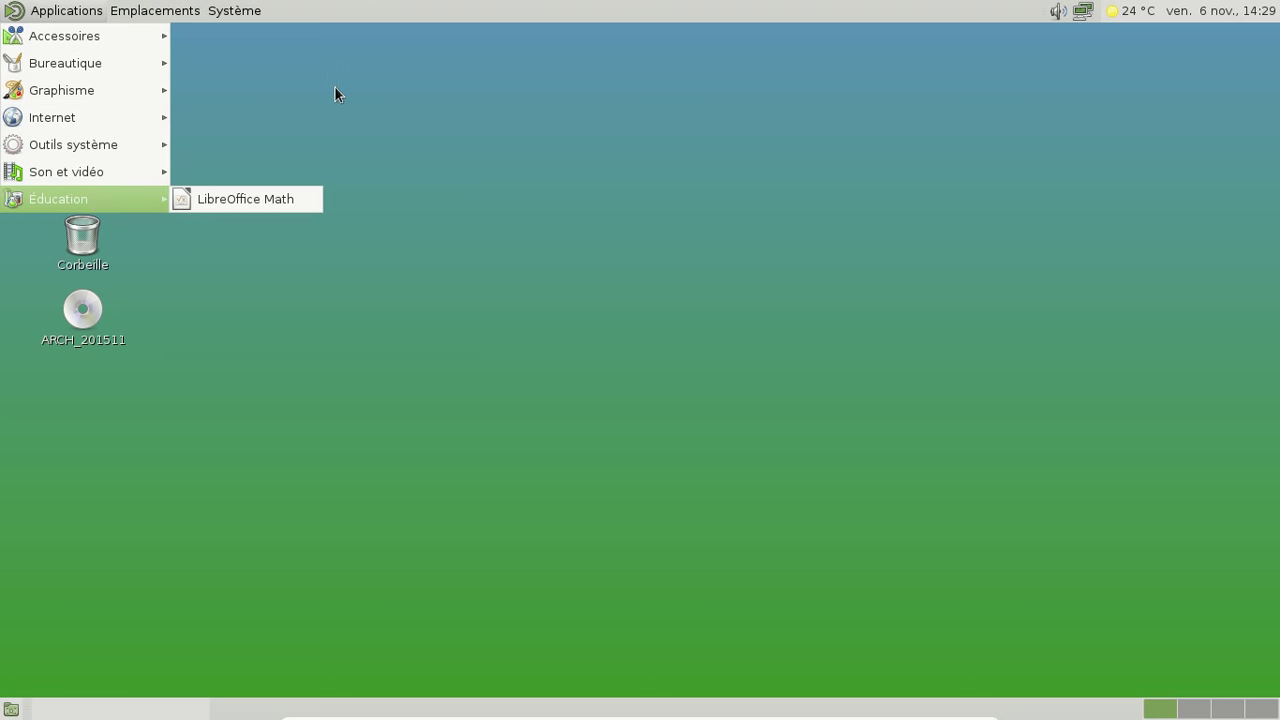
left_click(240, 14)
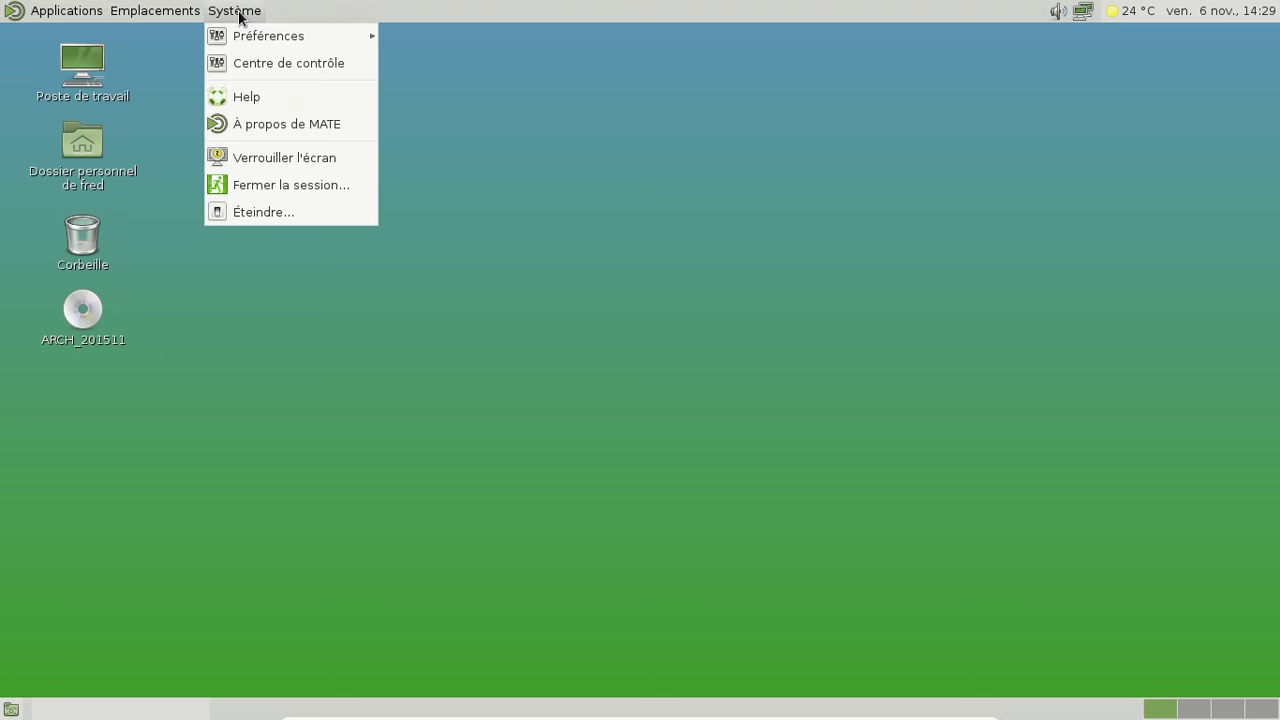
left_click(180, 12)
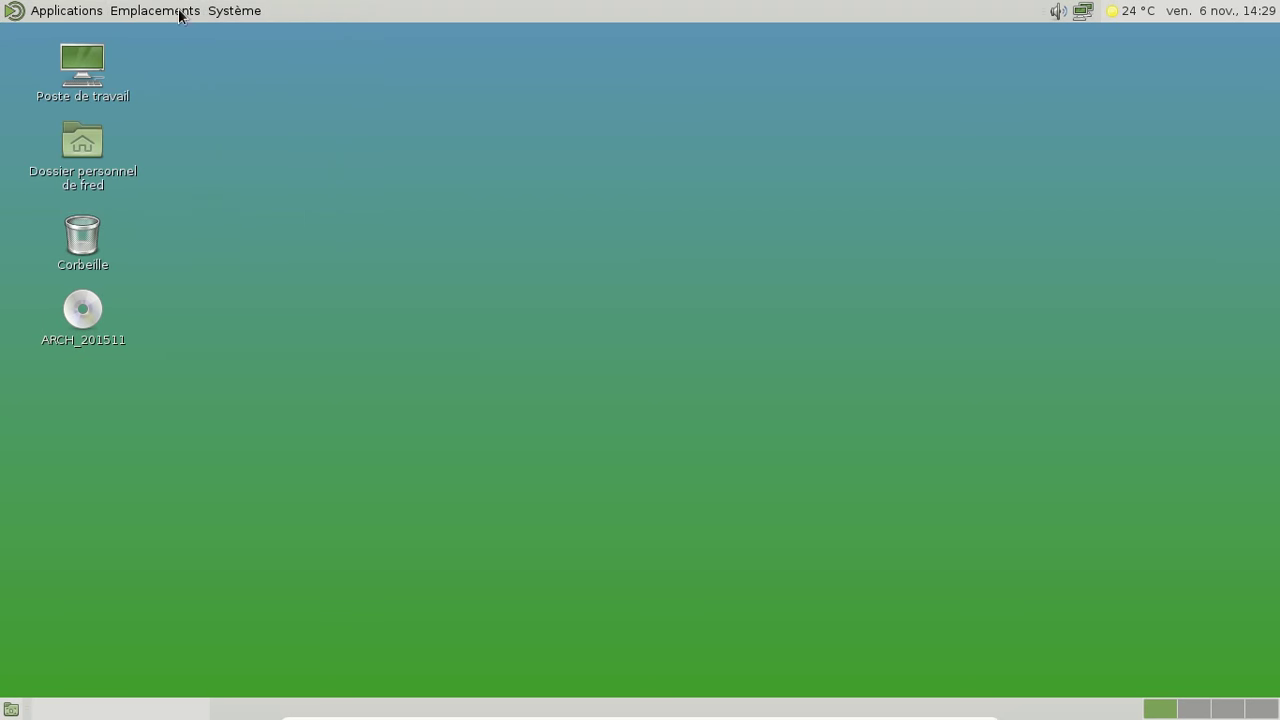
Open the home folder from the desktop, check the file manager's version information, and close the folder window.
left_click(104, 132)
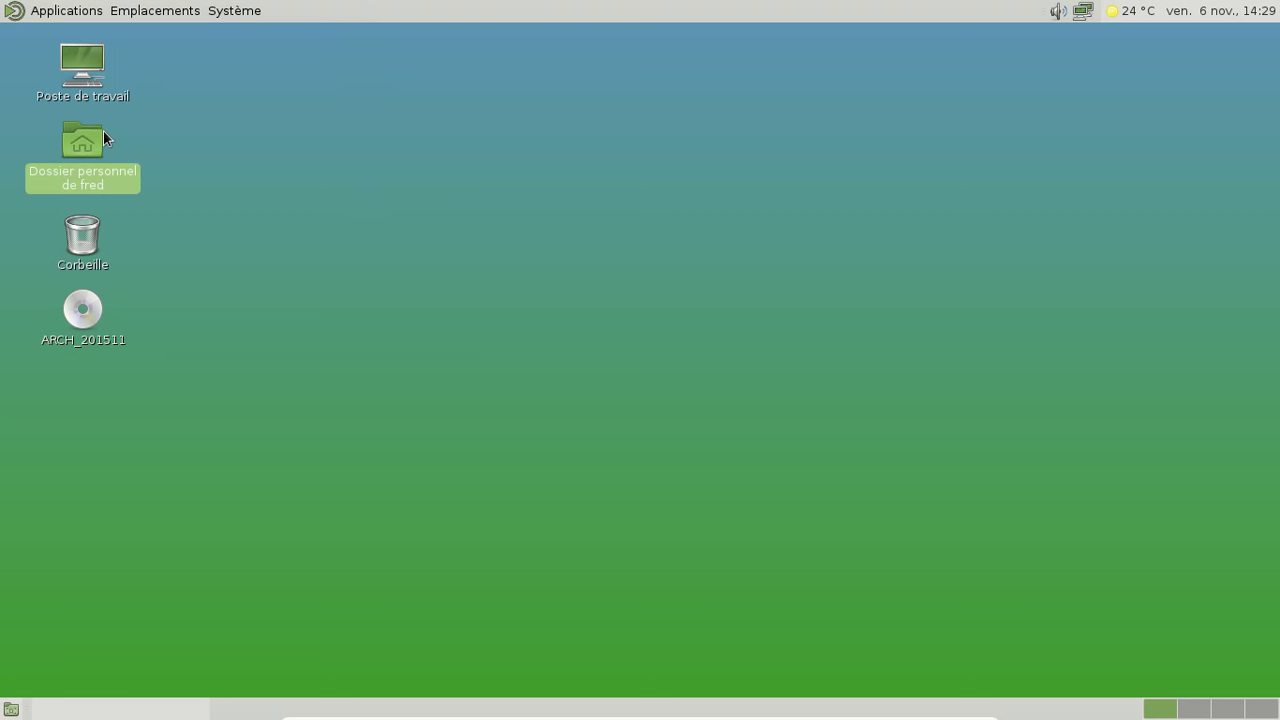
double_click(103, 132)
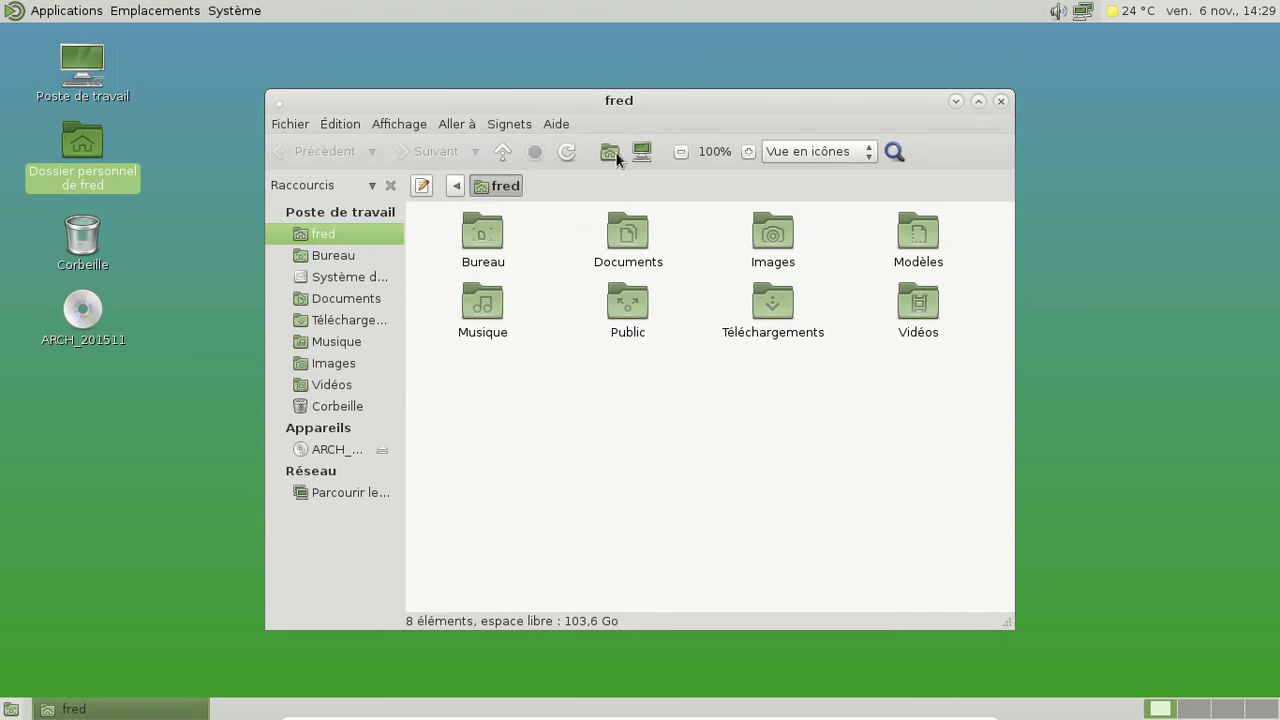
left_click_drag(609, 100, 645, 56)
left_click(591, 80)
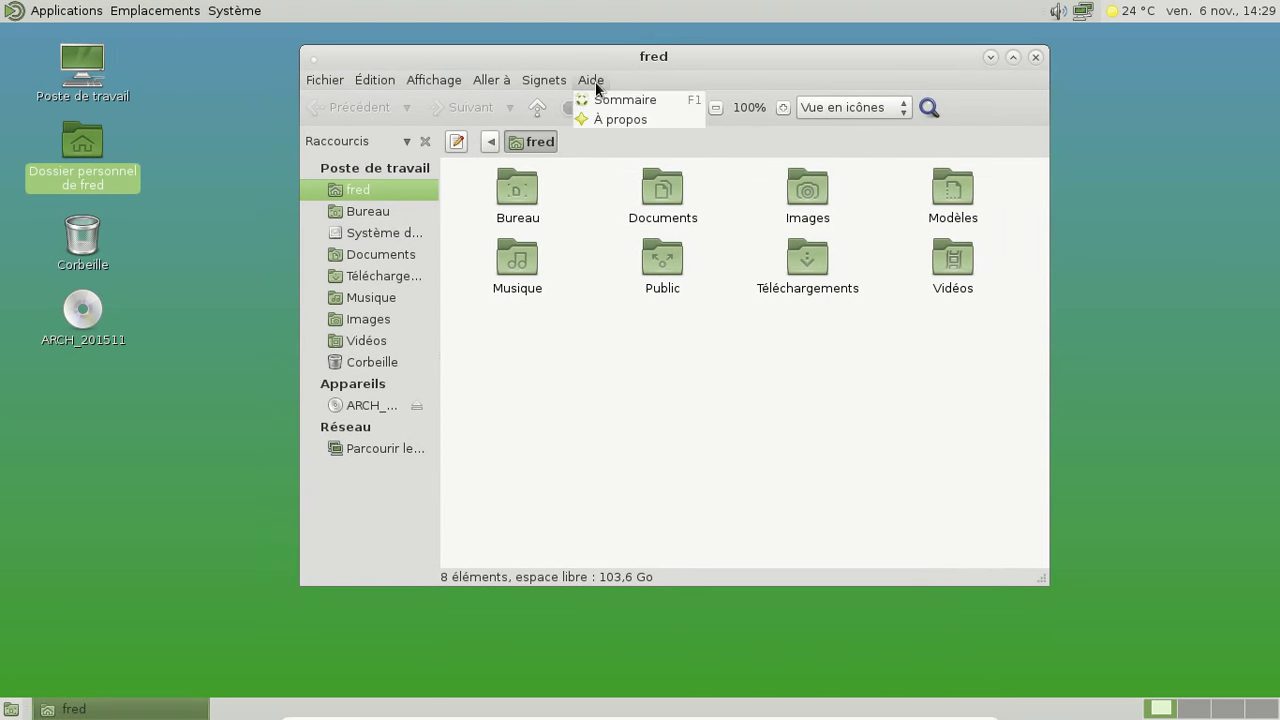
left_click(615, 120)
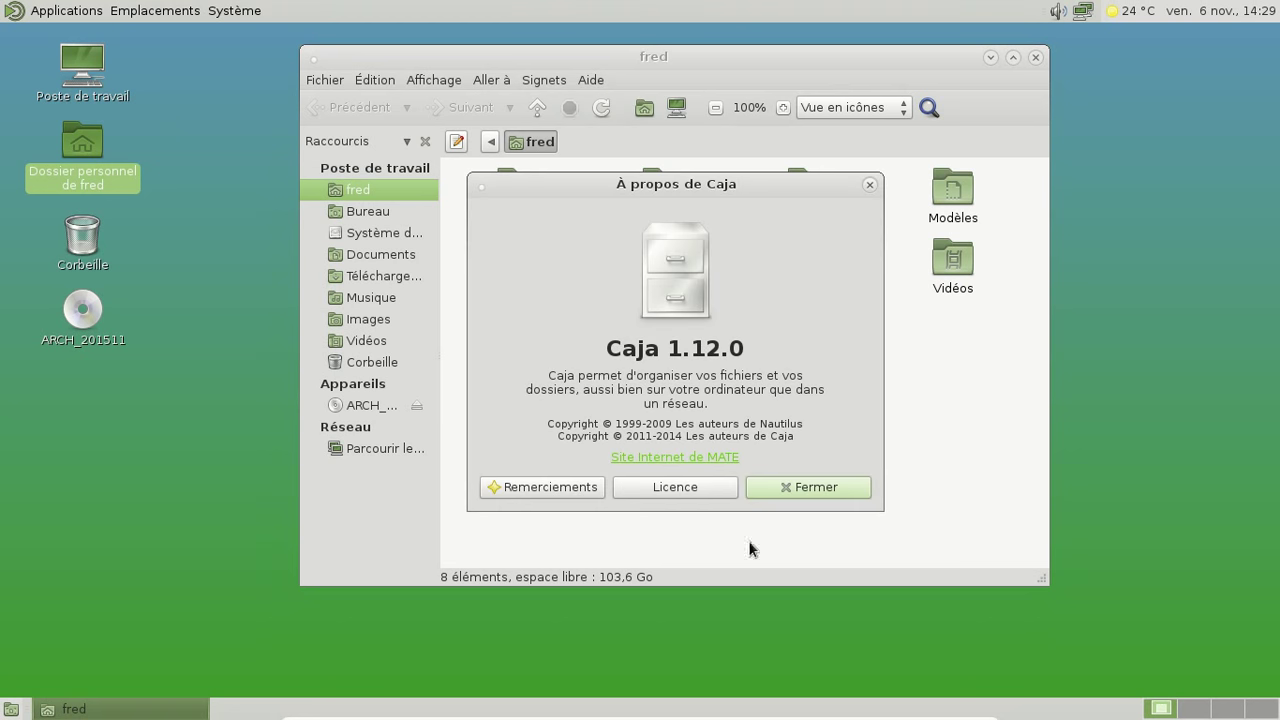
left_click(799, 493)
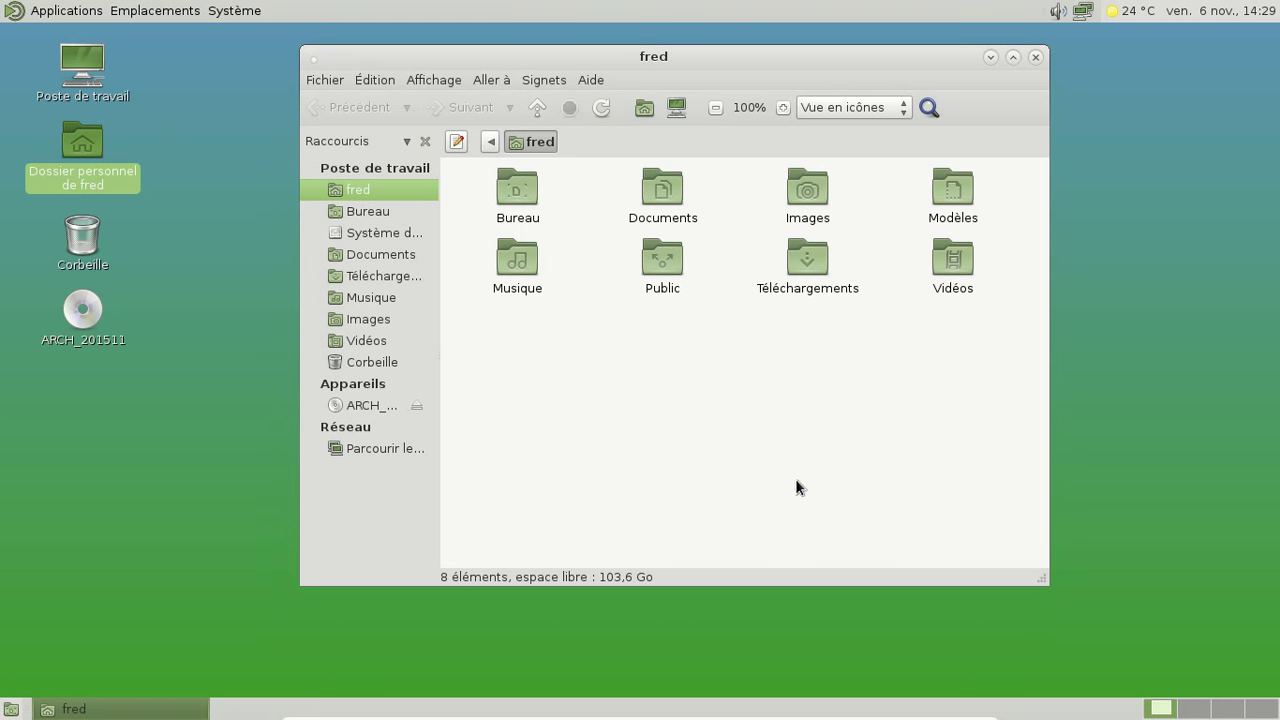
left_click(1036, 57)
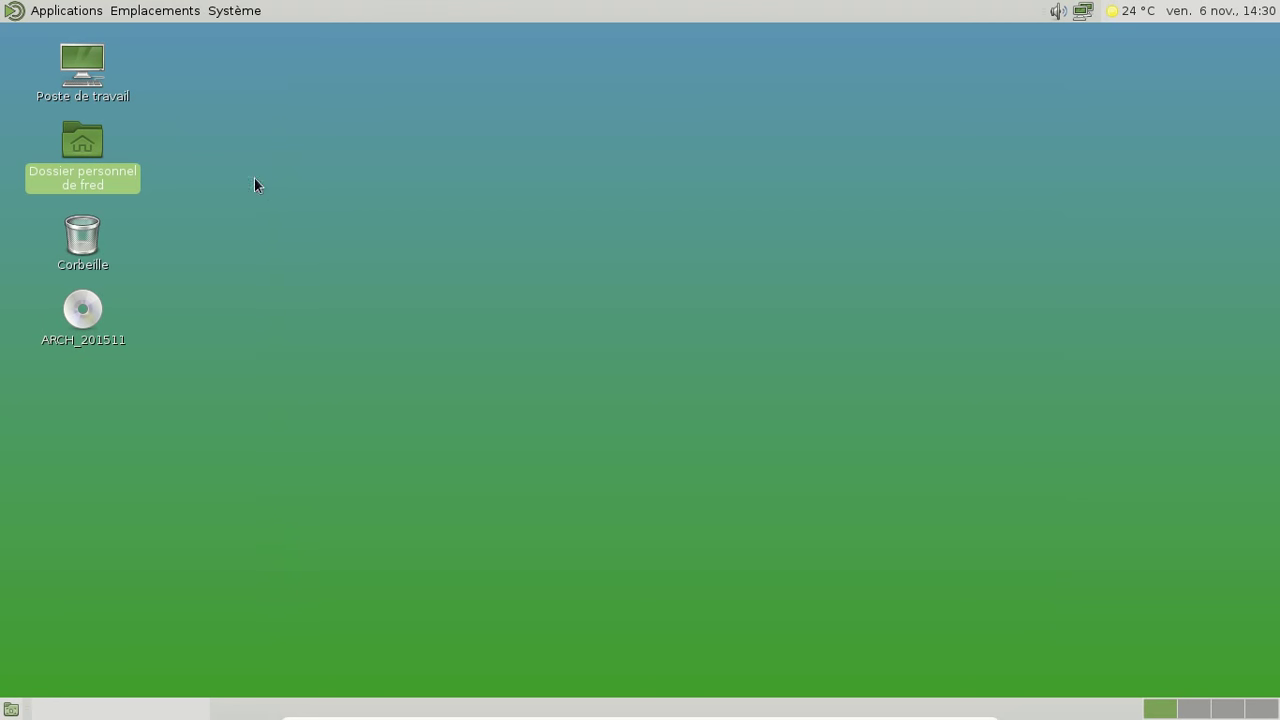
Open the MATE system monitor, review the system, process and resource information, and close it.
left_click(50, 11)
mouse_move(66, 178)
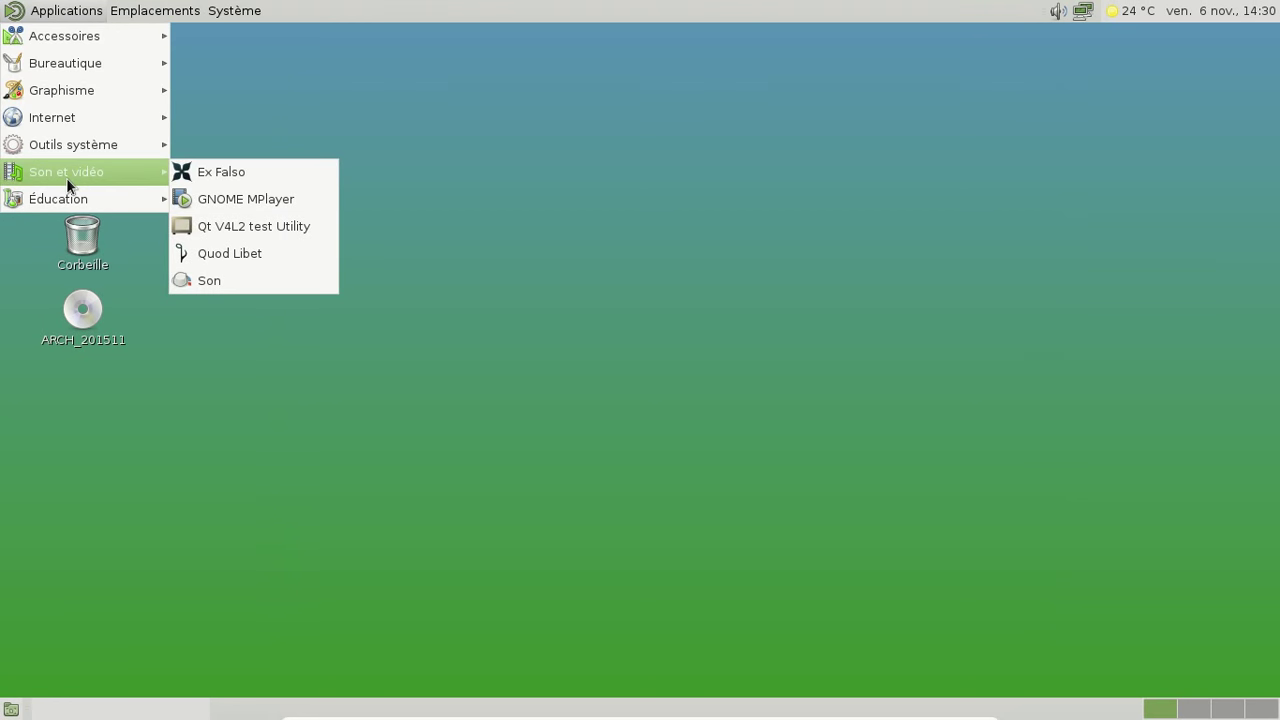
mouse_move(64, 148)
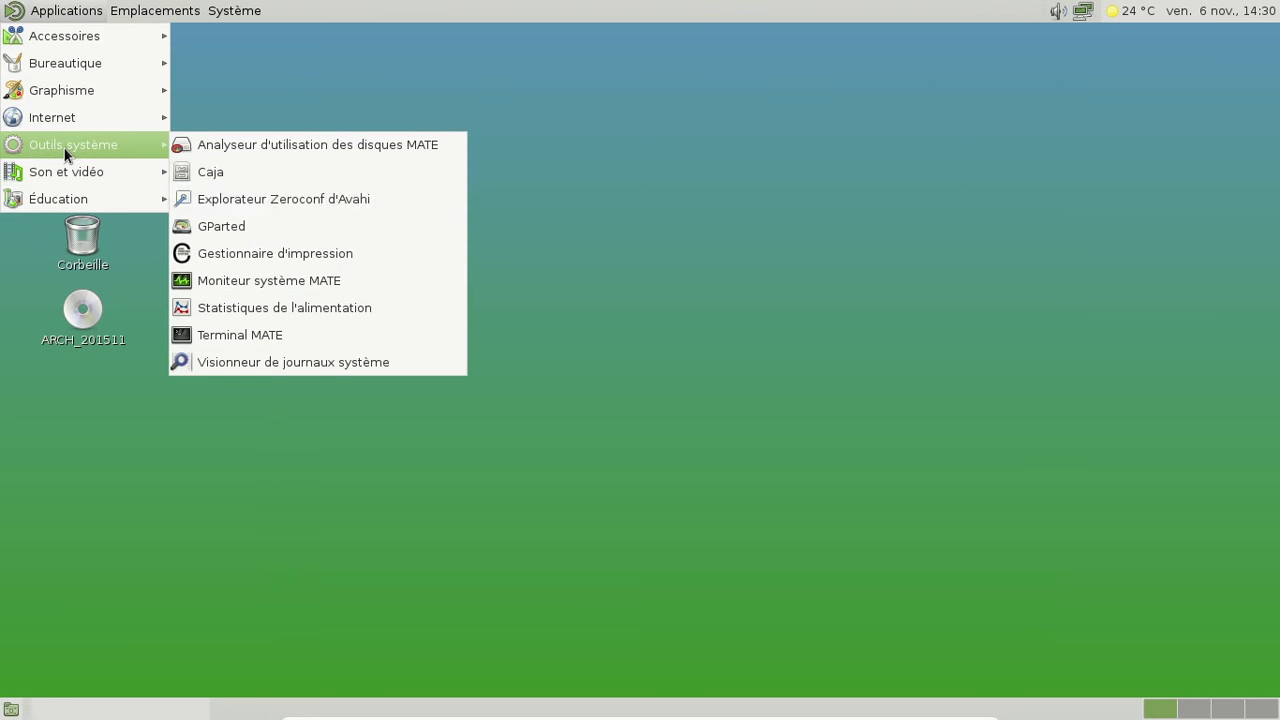
left_click(296, 282)
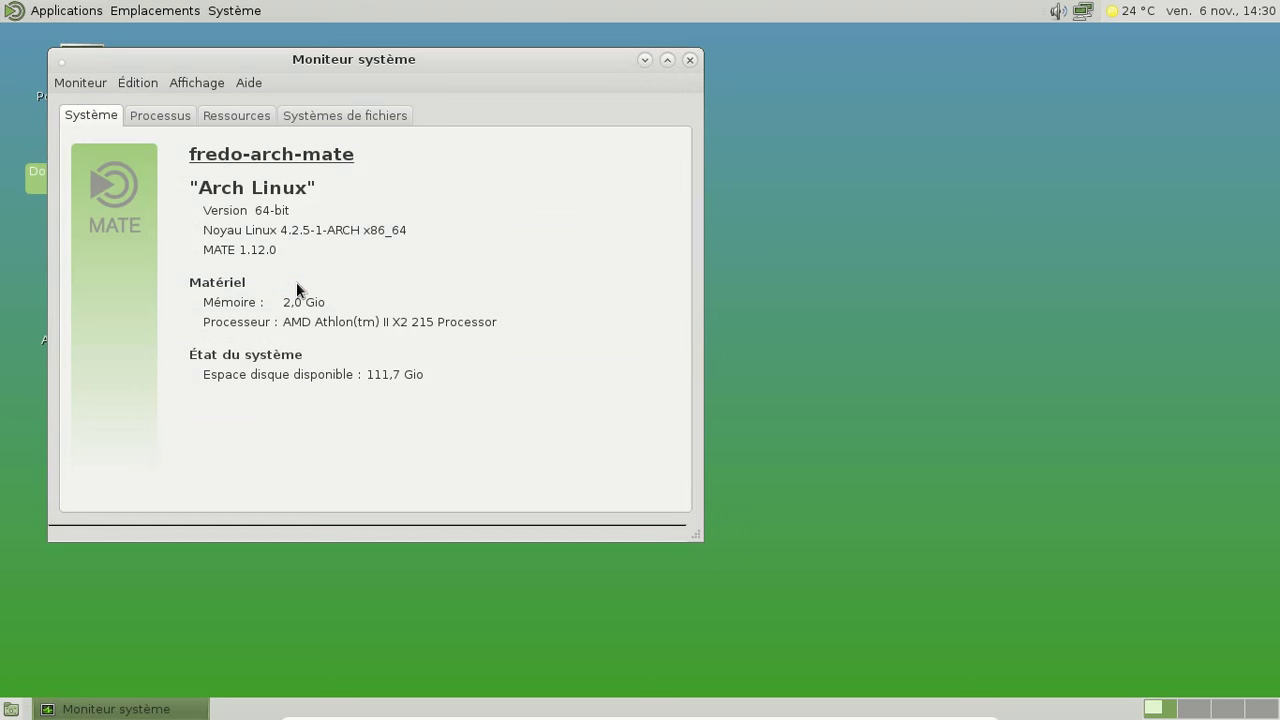
left_click(163, 111)
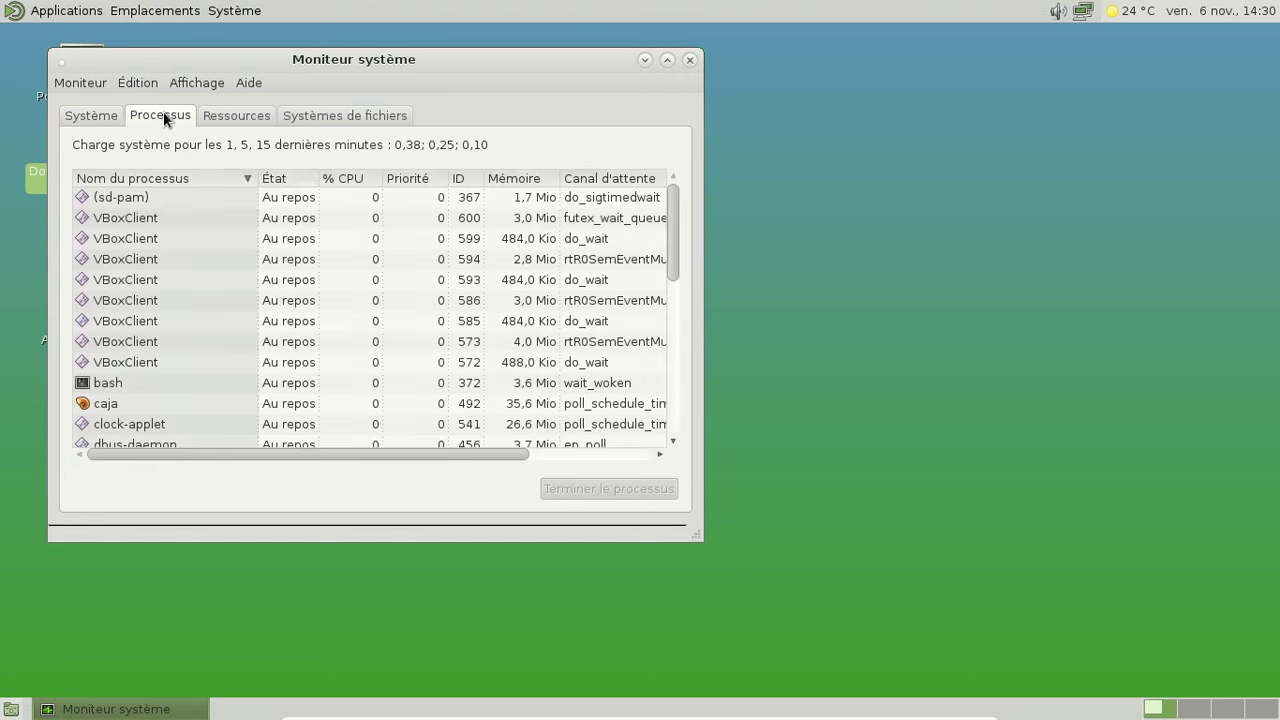
left_click(237, 115)
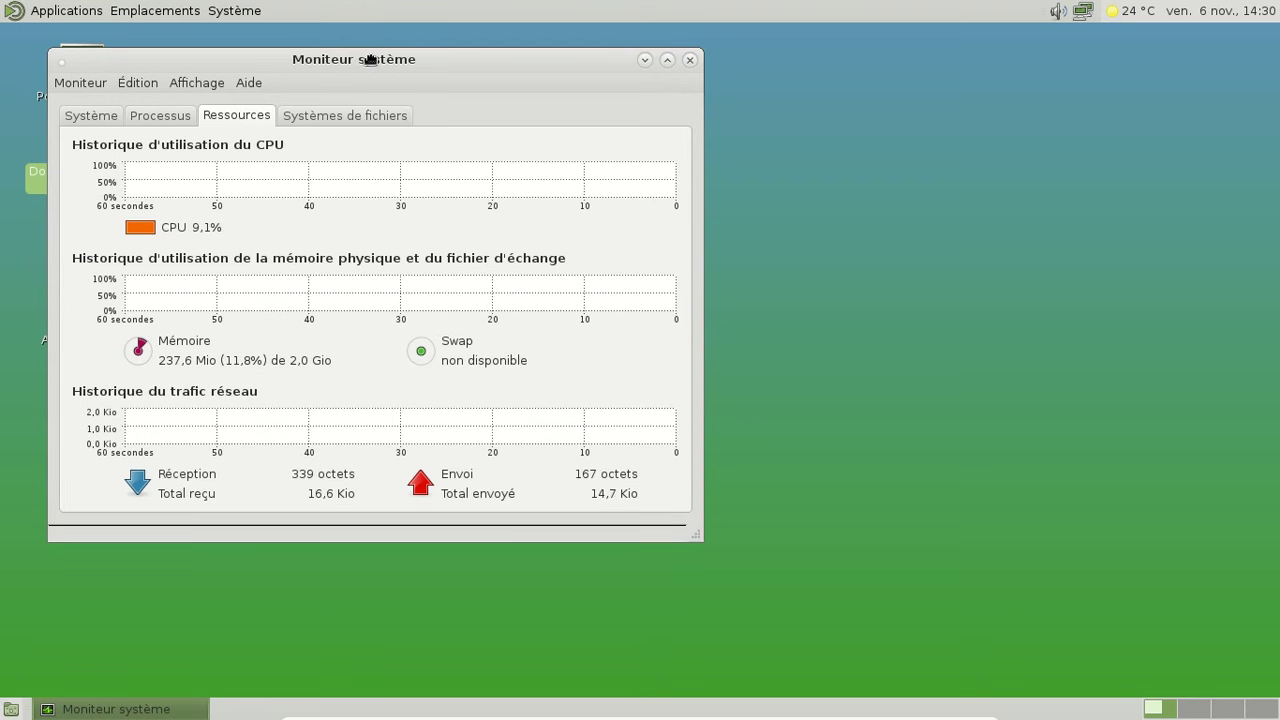
left_click_drag(377, 58, 586, 80)
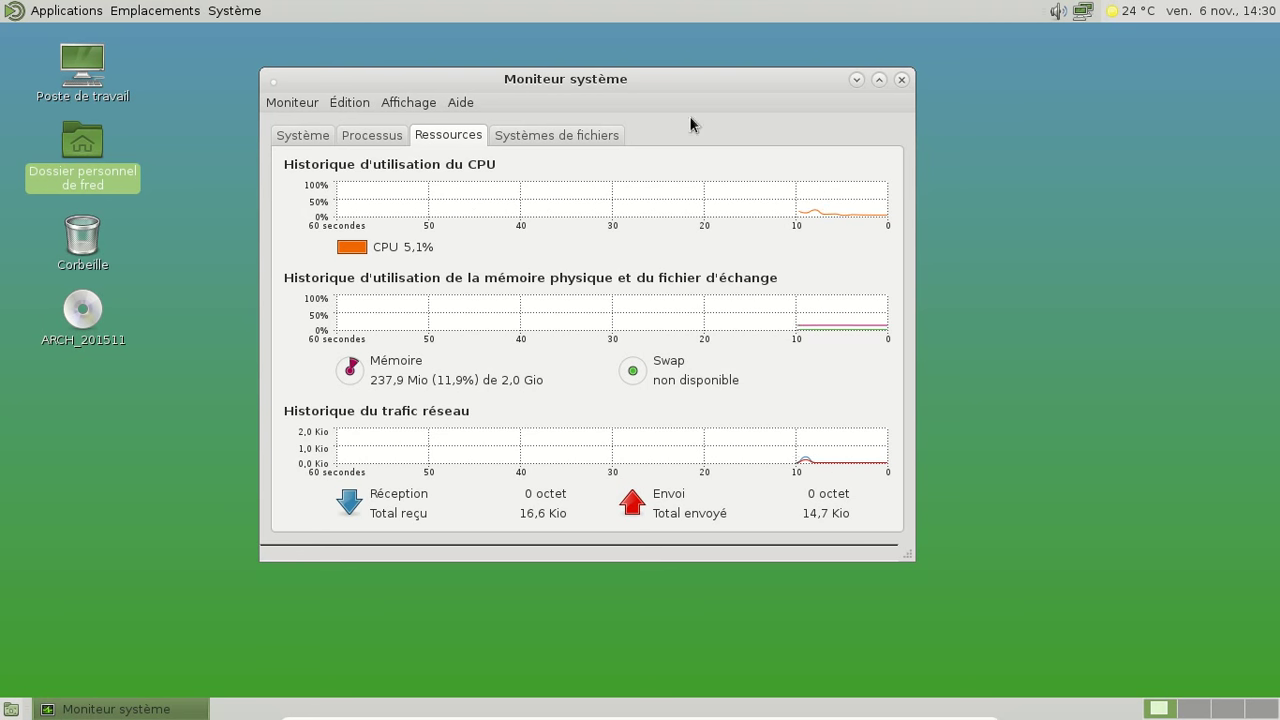
left_click(898, 82)
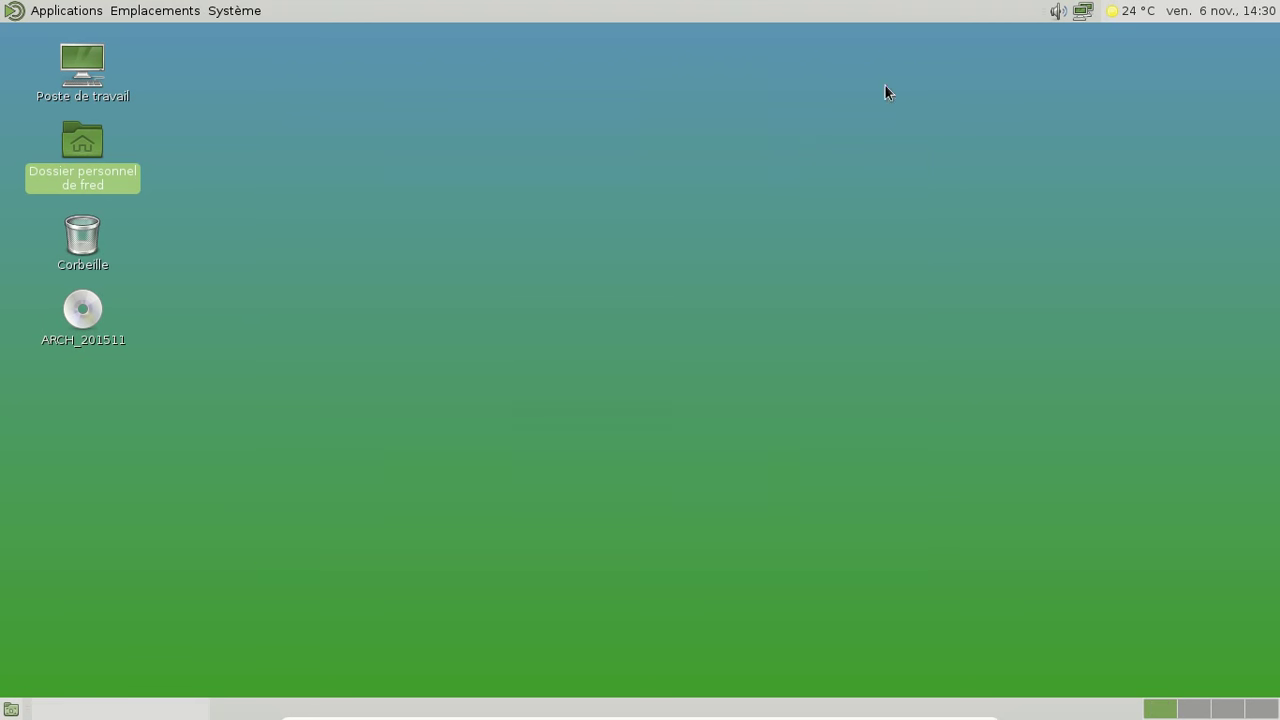
Open a MATE terminal and try to enable the swap partition with the command swapon /dev/sda2.
left_click(66, 10)
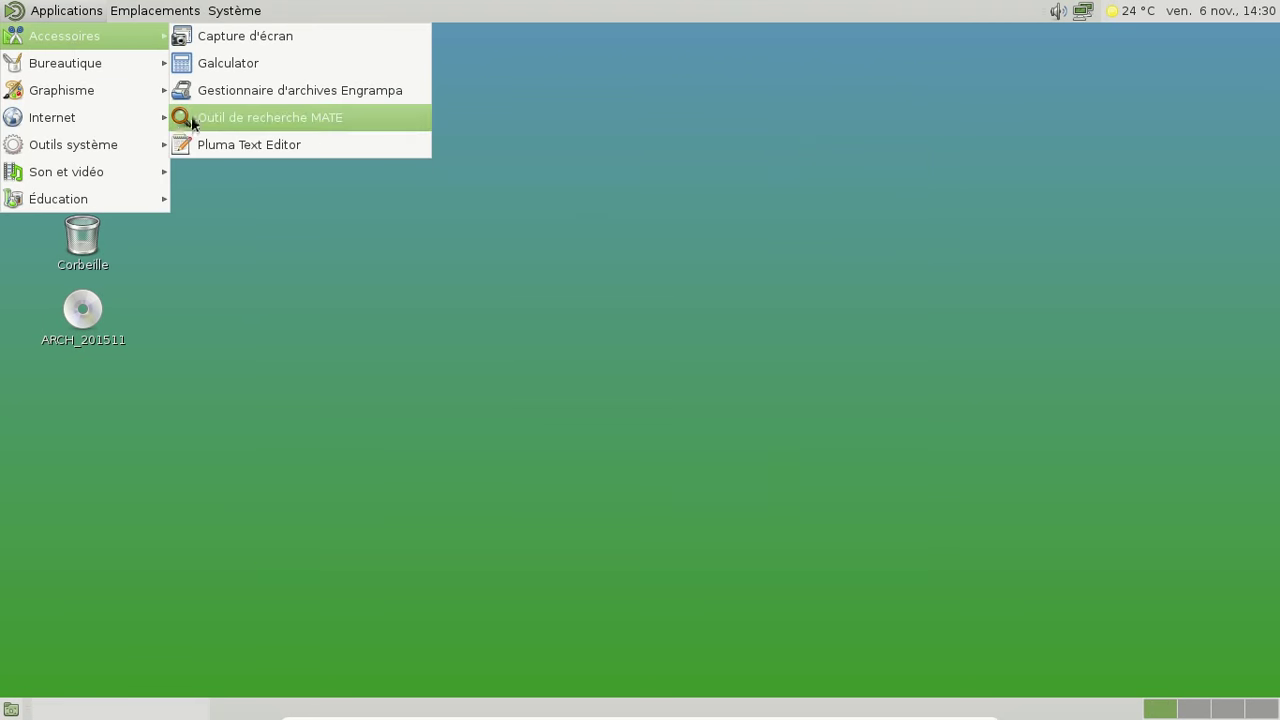
mouse_move(157, 146)
mouse_move(103, 37)
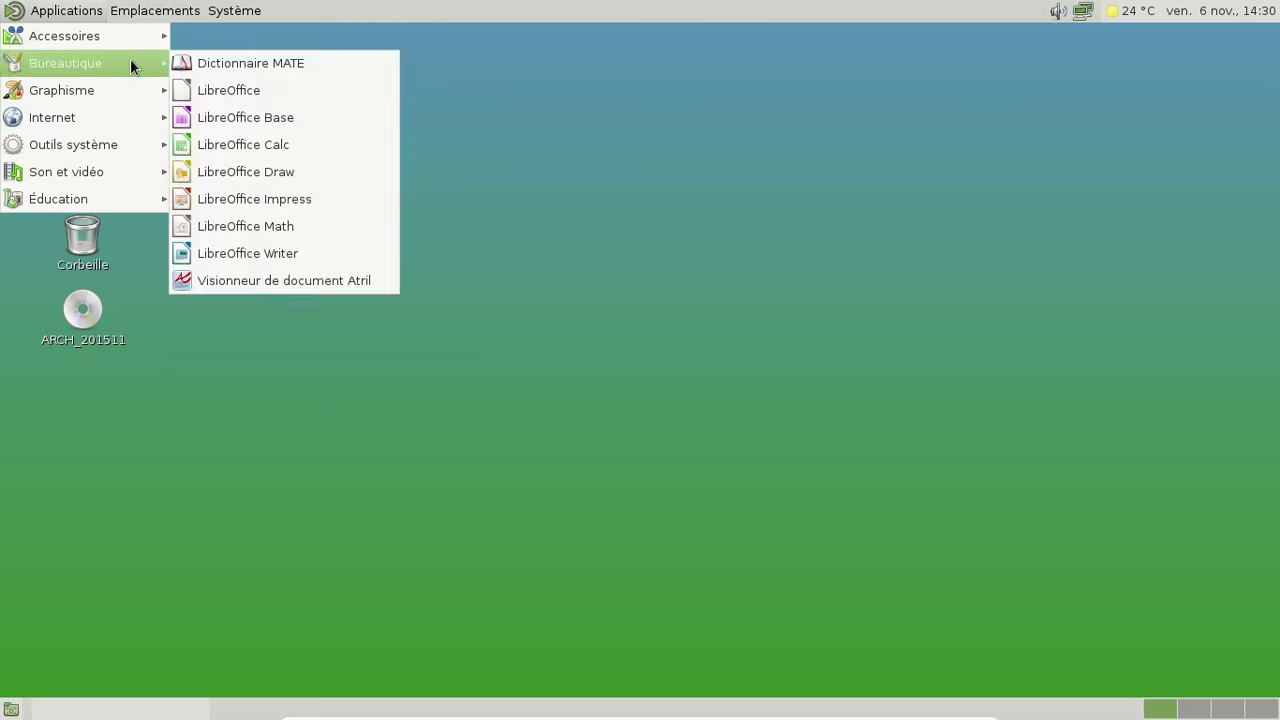
left_click(247, 334)
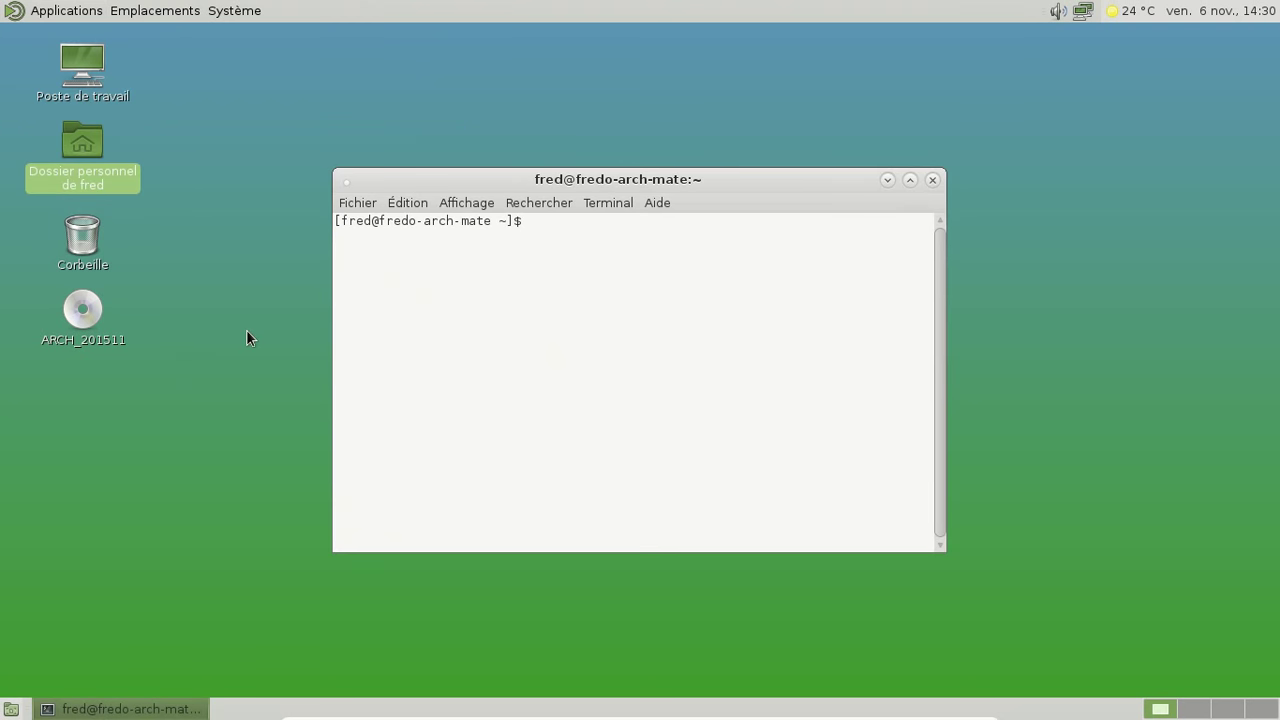
type("swapon /dev/sda2")
key("Return")
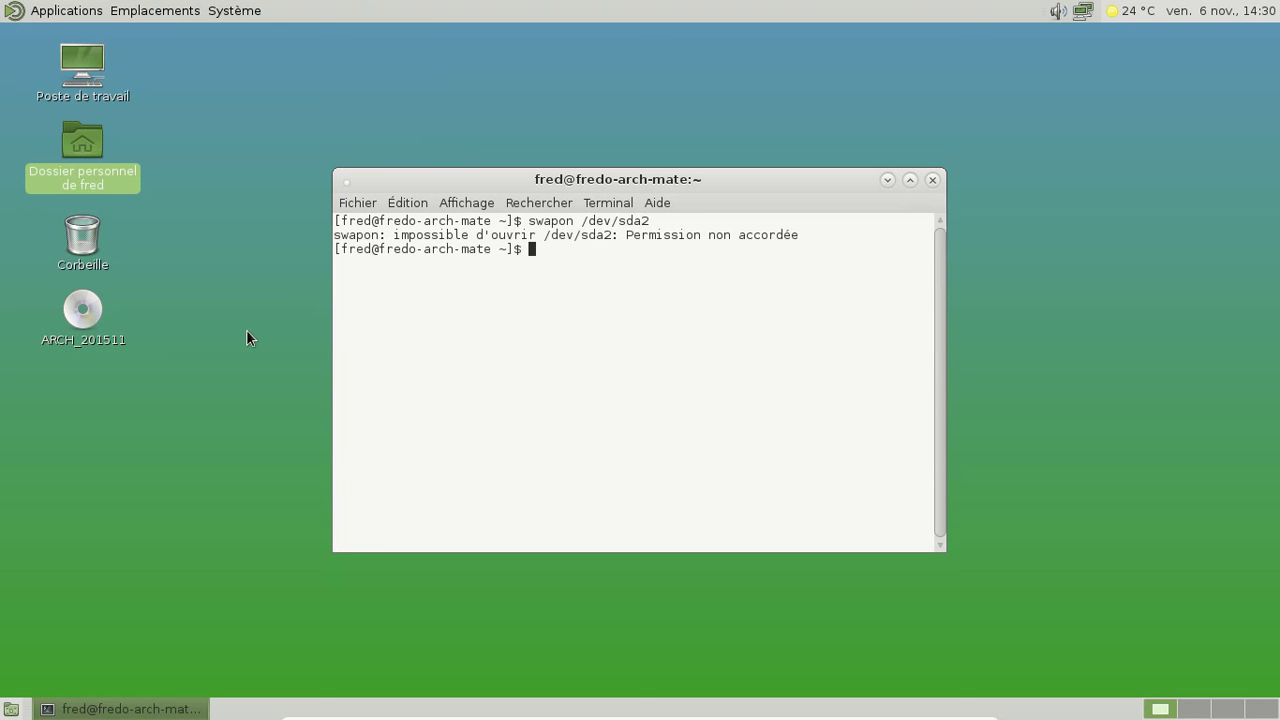
Enable the swap partition with sudo swapon /dev/sda2, authorising it with the account password, and exit the terminal.
key("Up")
key("Home")
key("BackSpace")
key("BackSpace")
key("BackSpace")
key("ctrl+a")
type("sudo")
key("Return")
key("Return")
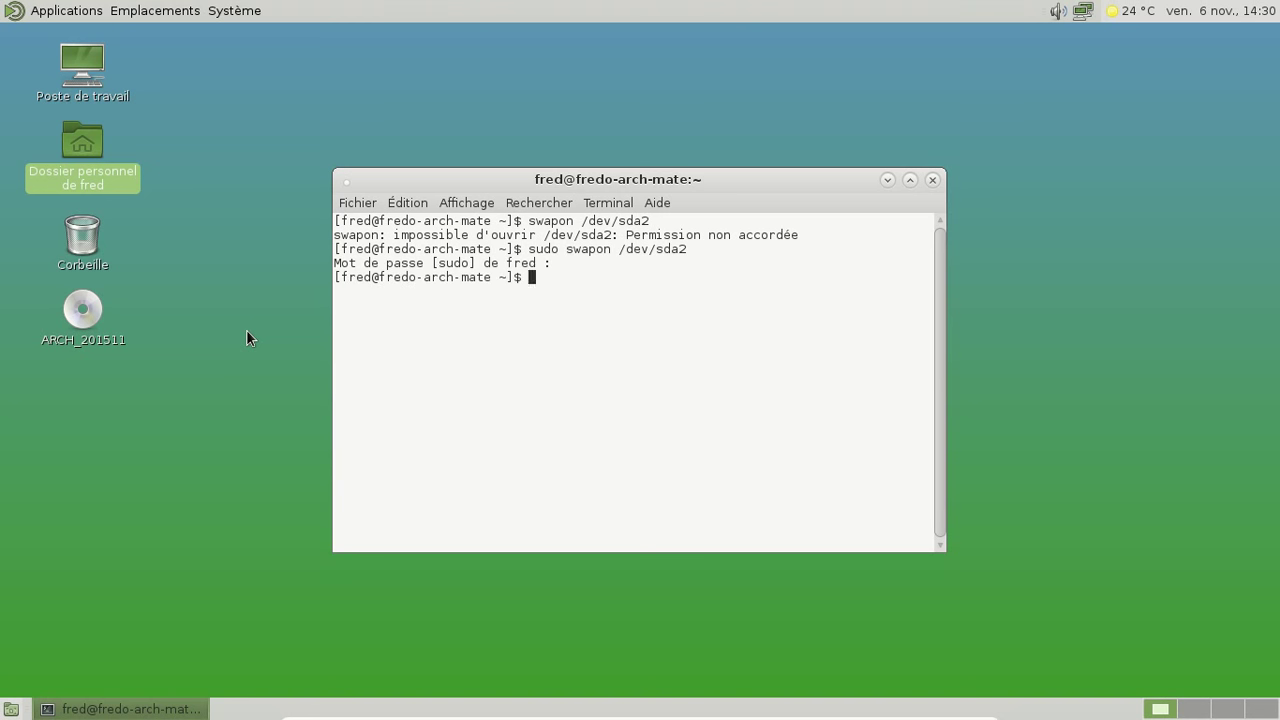
type("exit")
key("Return")
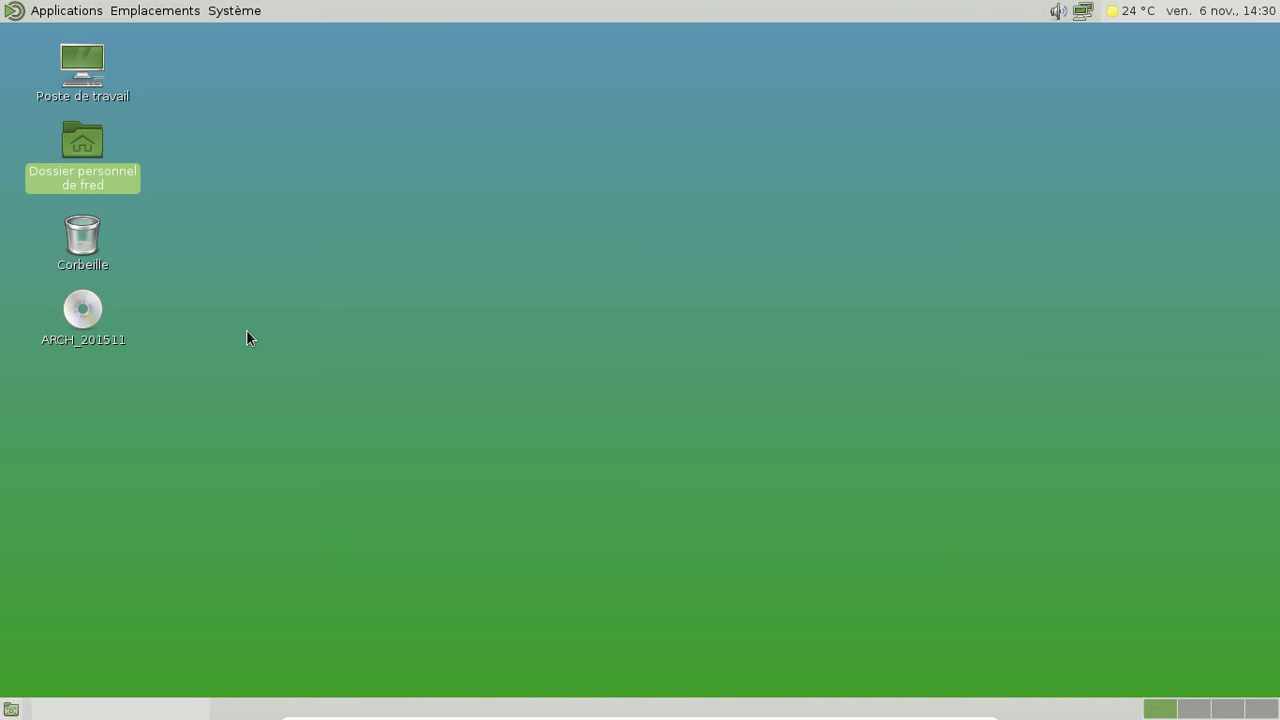
Reopen the MATE system monitor to check the swap status among the resources, and close it.
left_click(78, 12)
mouse_move(91, 198)
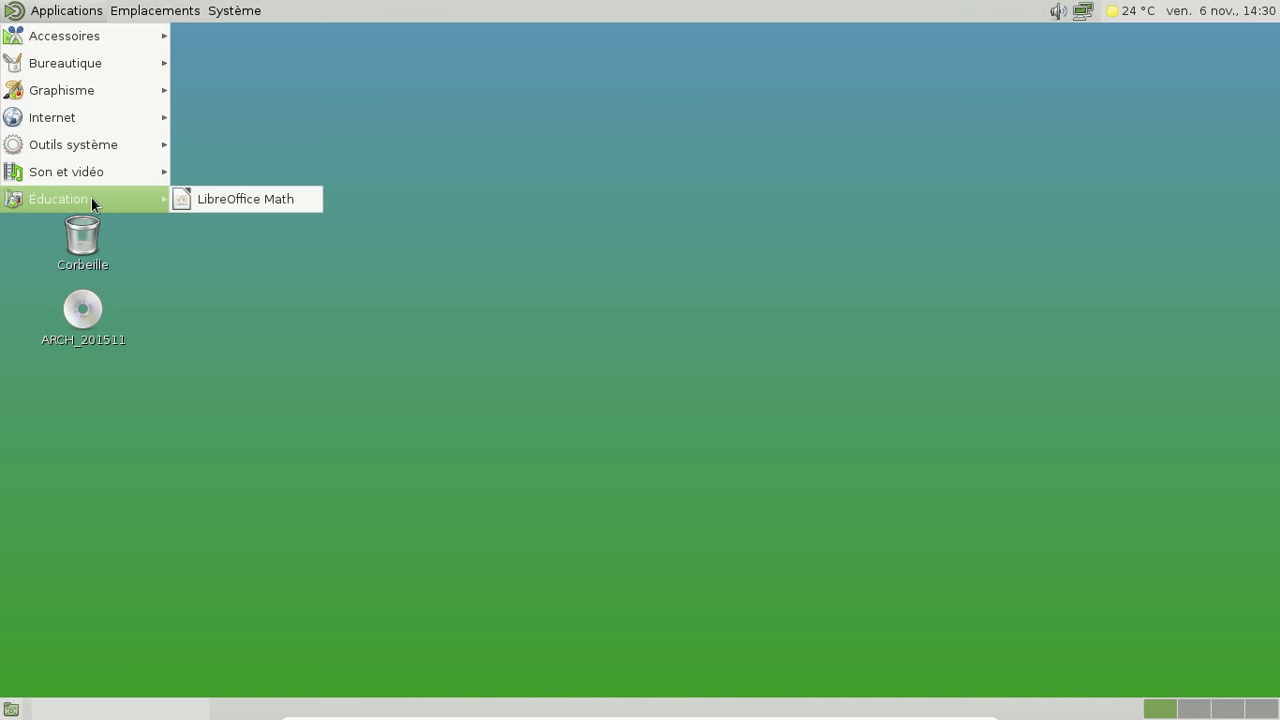
mouse_move(80, 145)
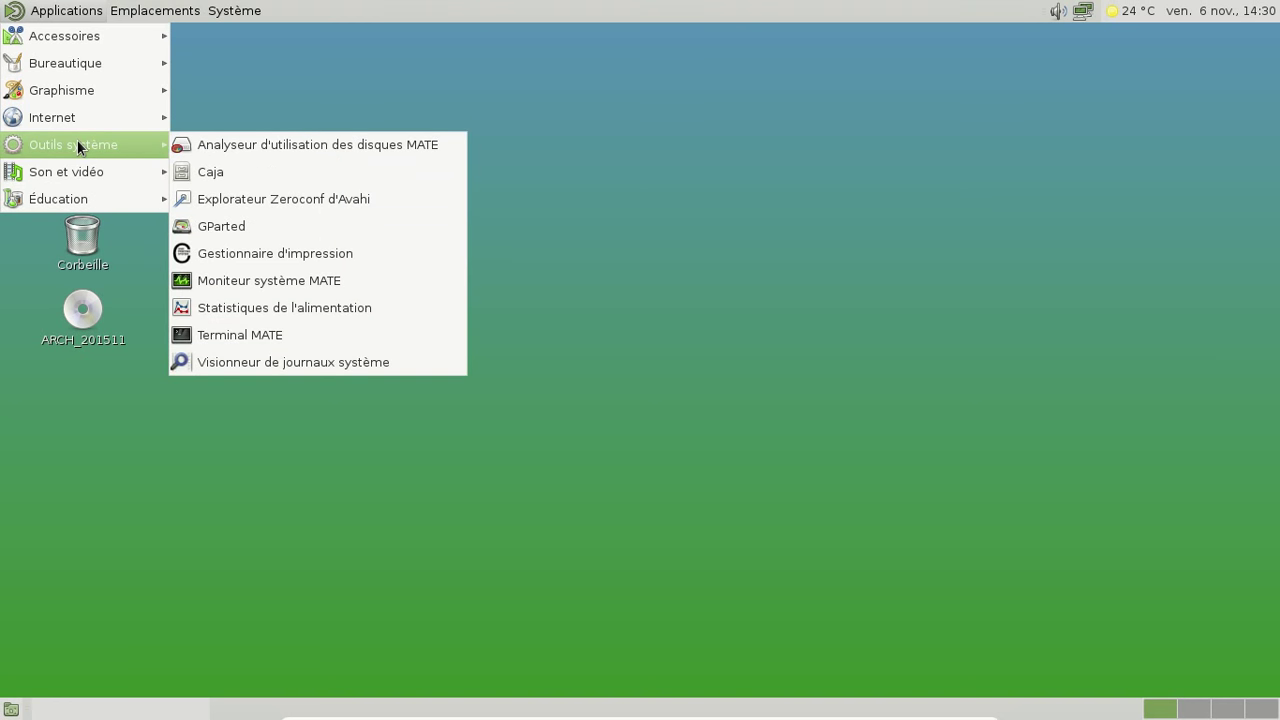
left_click(260, 282)
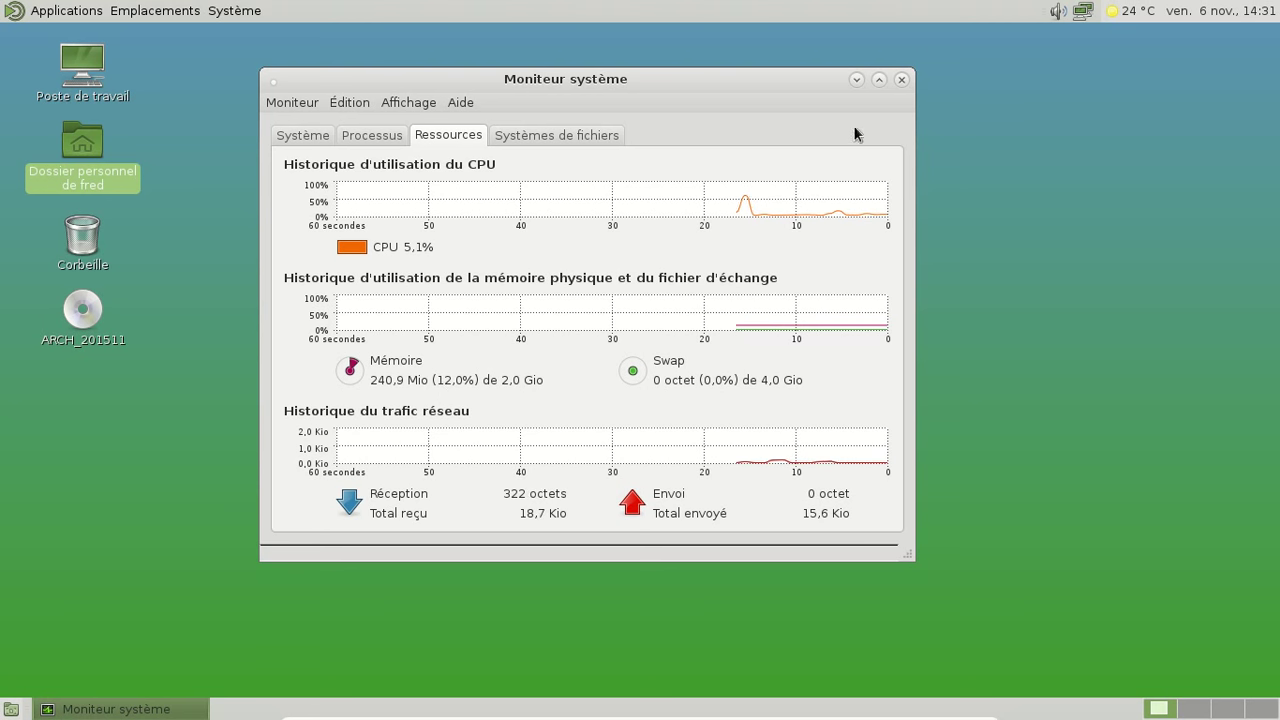
left_click(901, 79)
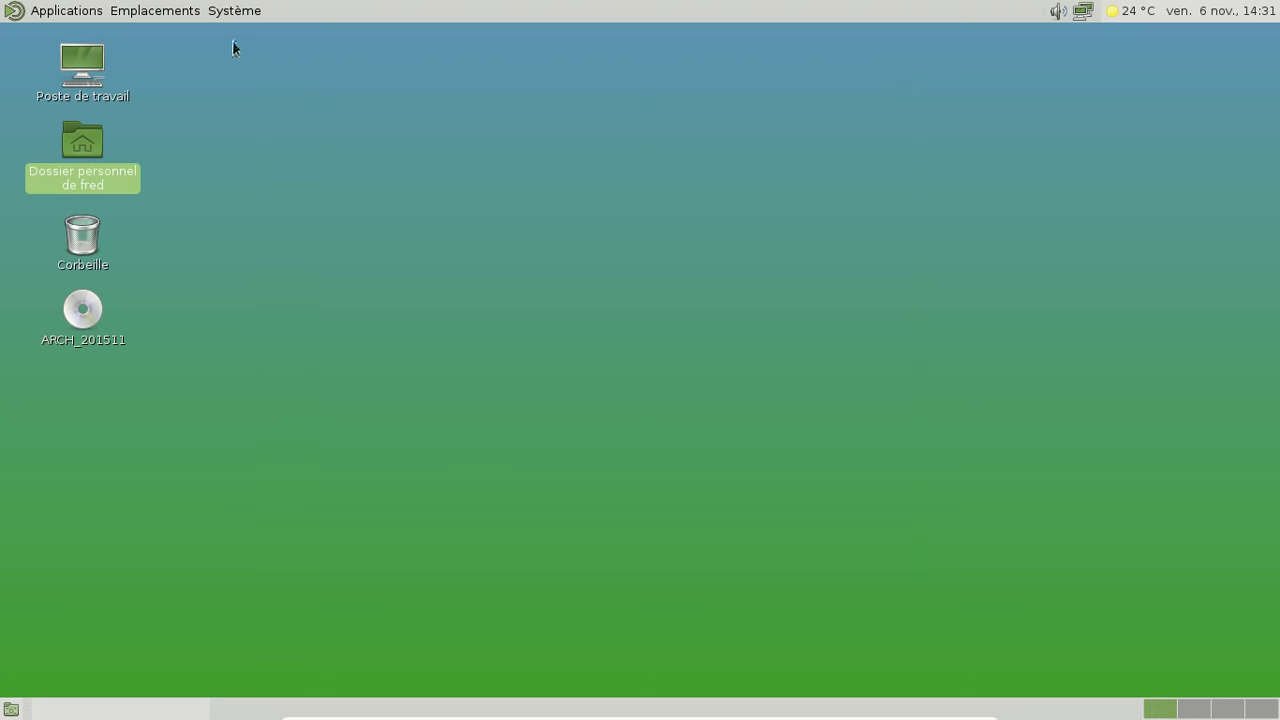
Open the appearance preferences, review the theme, background, font and interface settings, and close them.
left_click(240, 11)
mouse_move(255, 48)
mouse_move(417, 44)
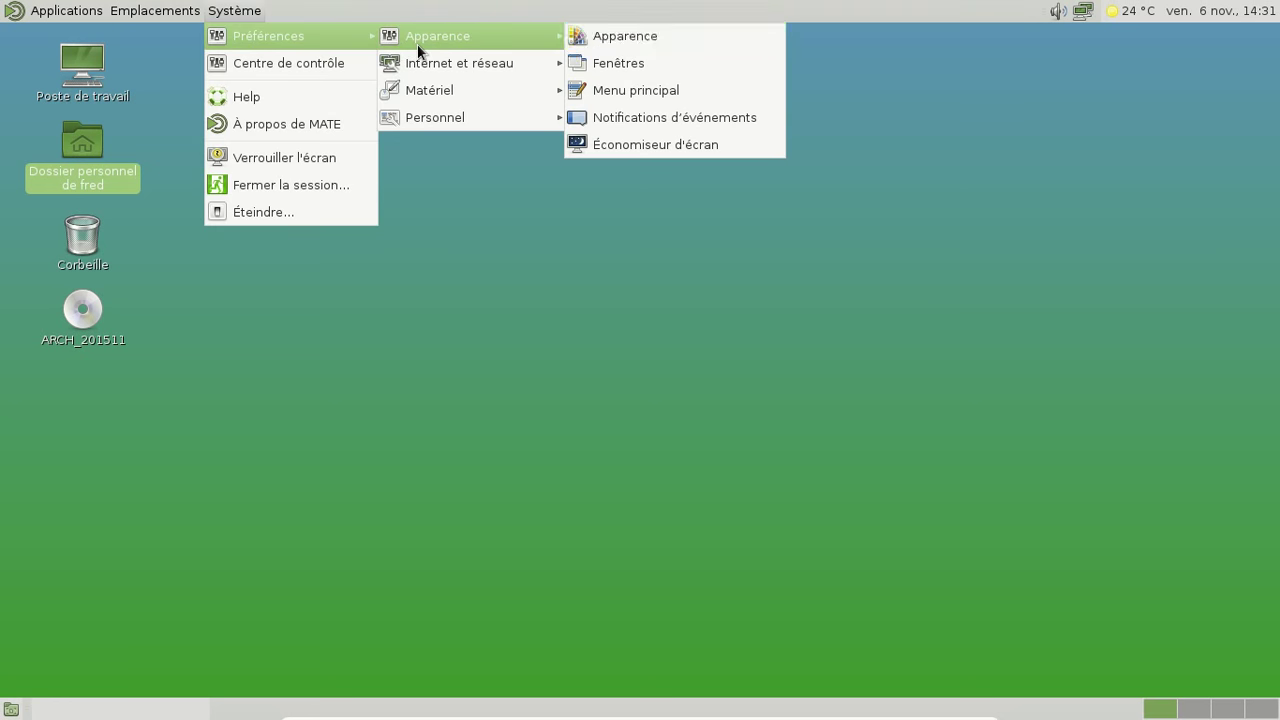
left_click(568, 37)
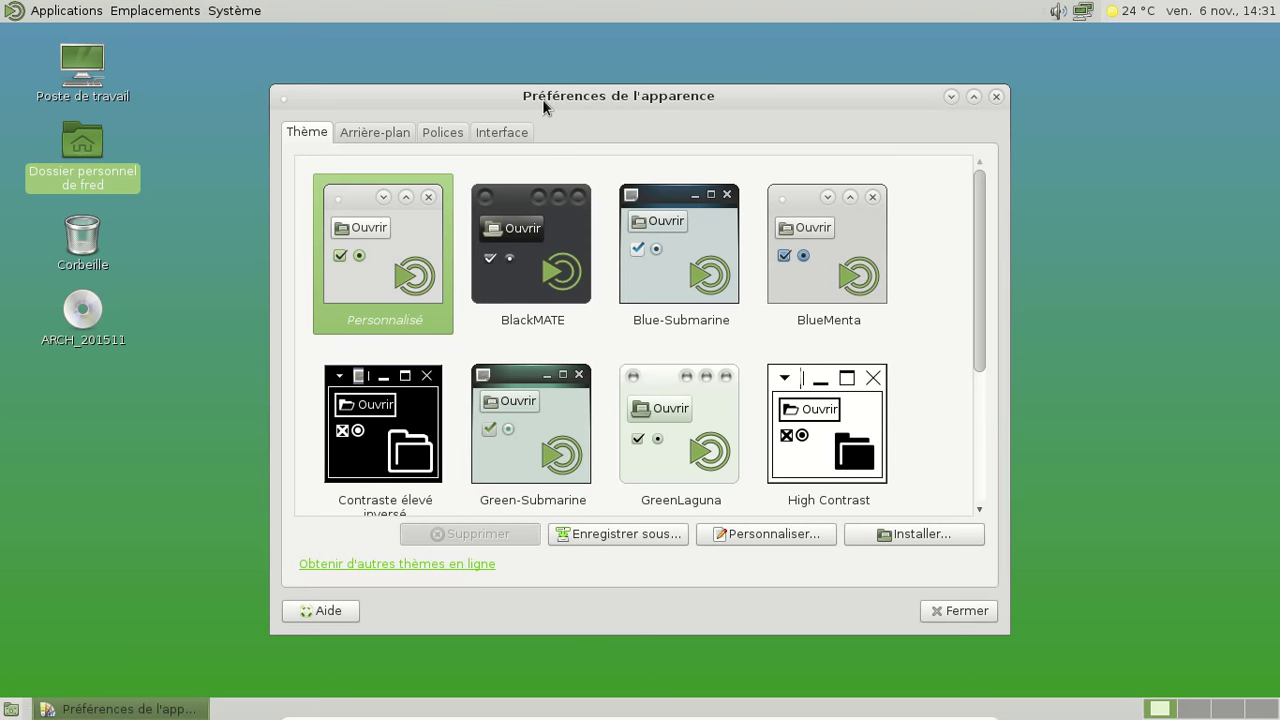
left_click_drag(543, 99, 579, 50)
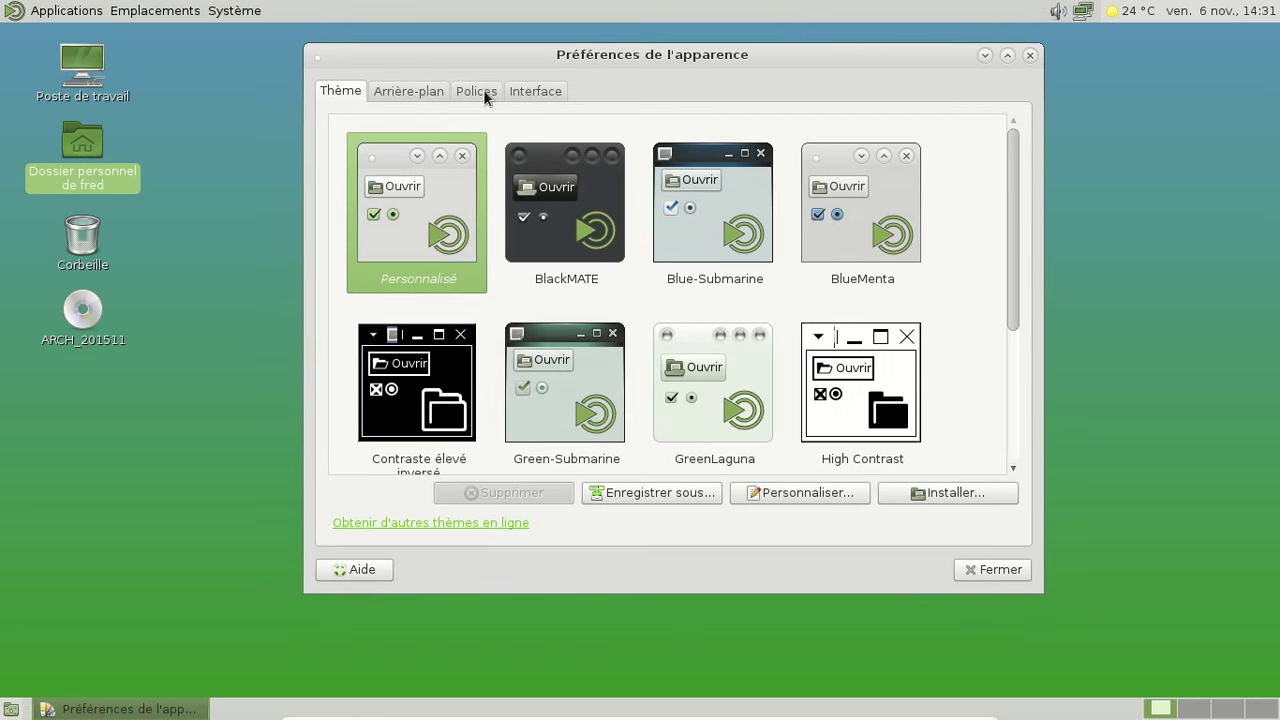
left_click(422, 95)
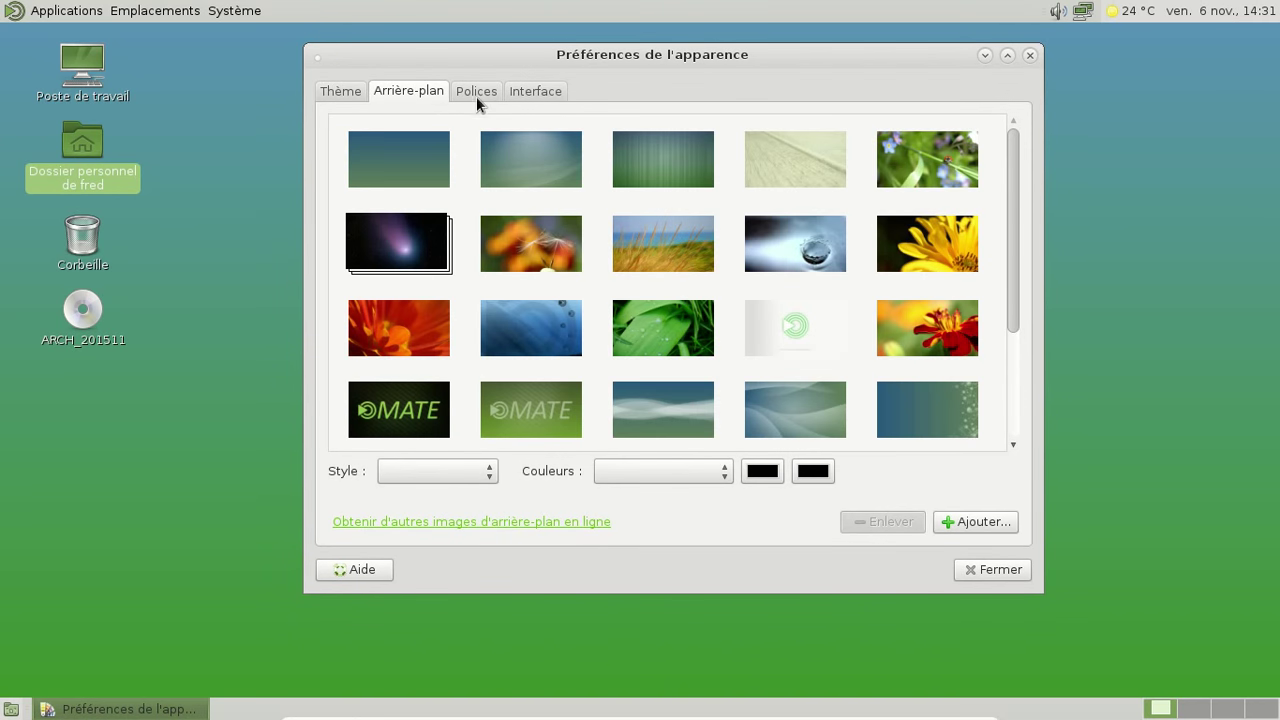
left_click(476, 96)
left_click(533, 90)
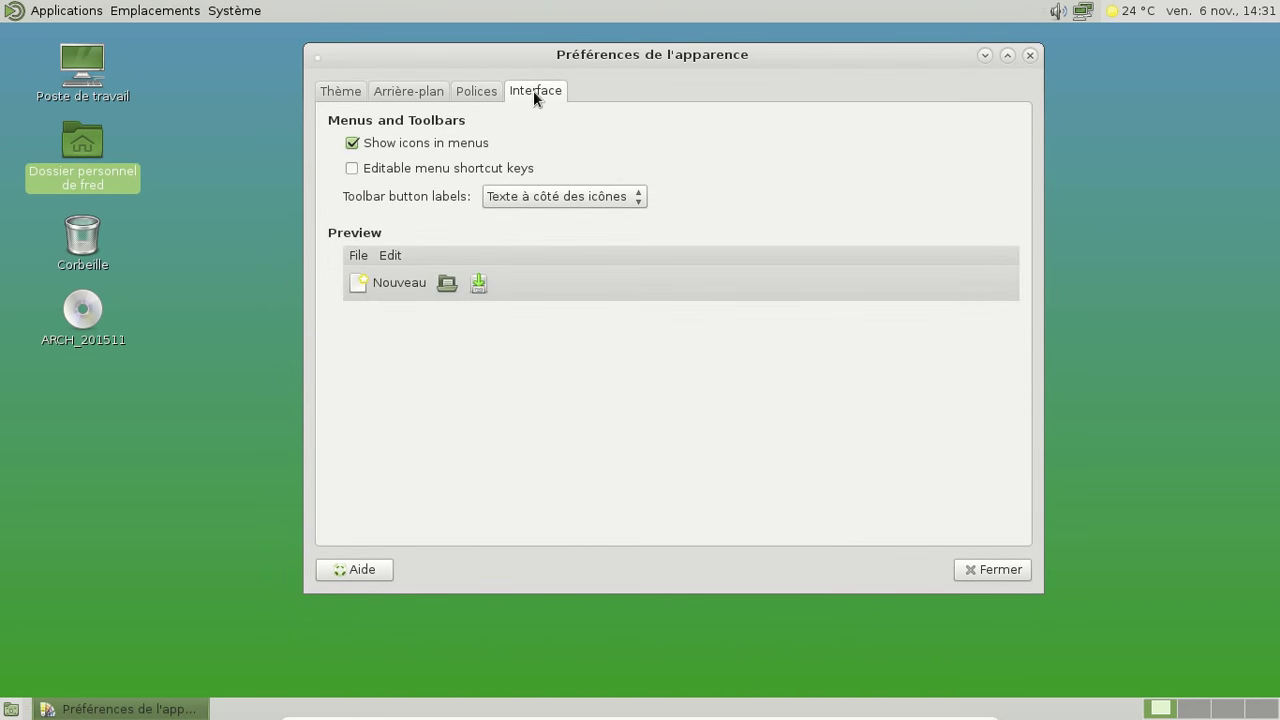
left_click(474, 98)
left_click(388, 96)
left_click(356, 96)
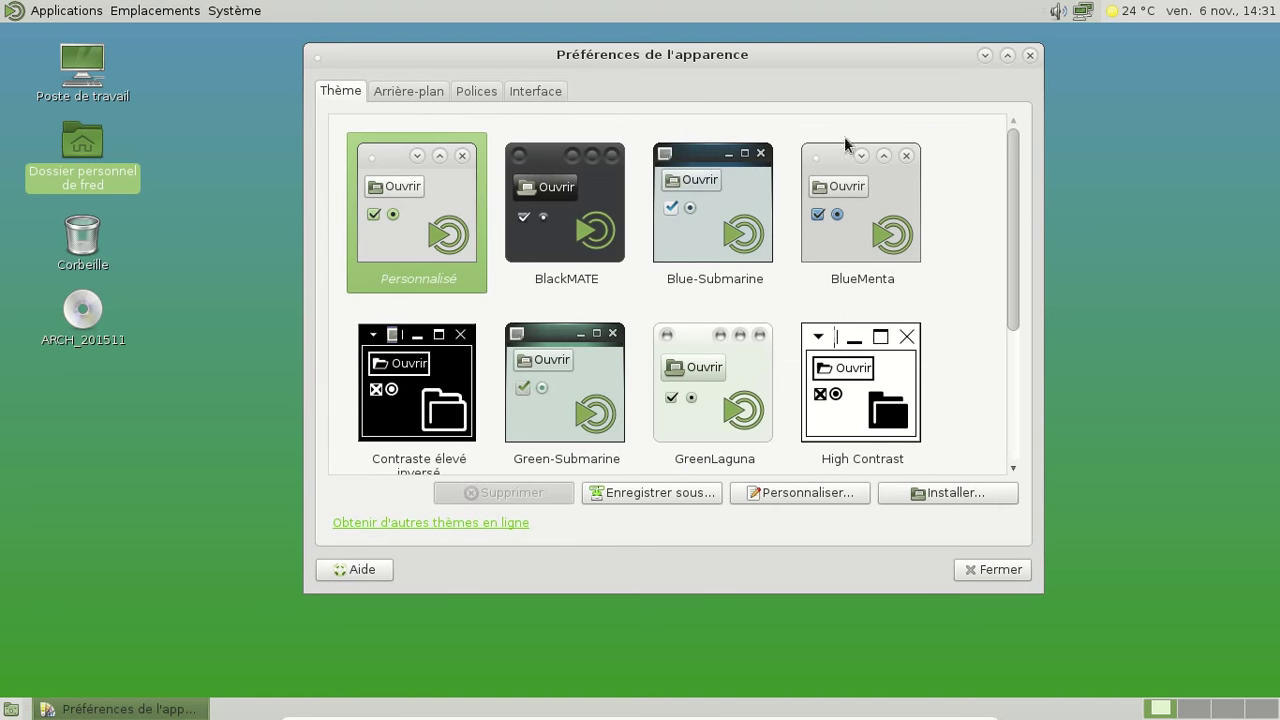
left_click(1030, 55)
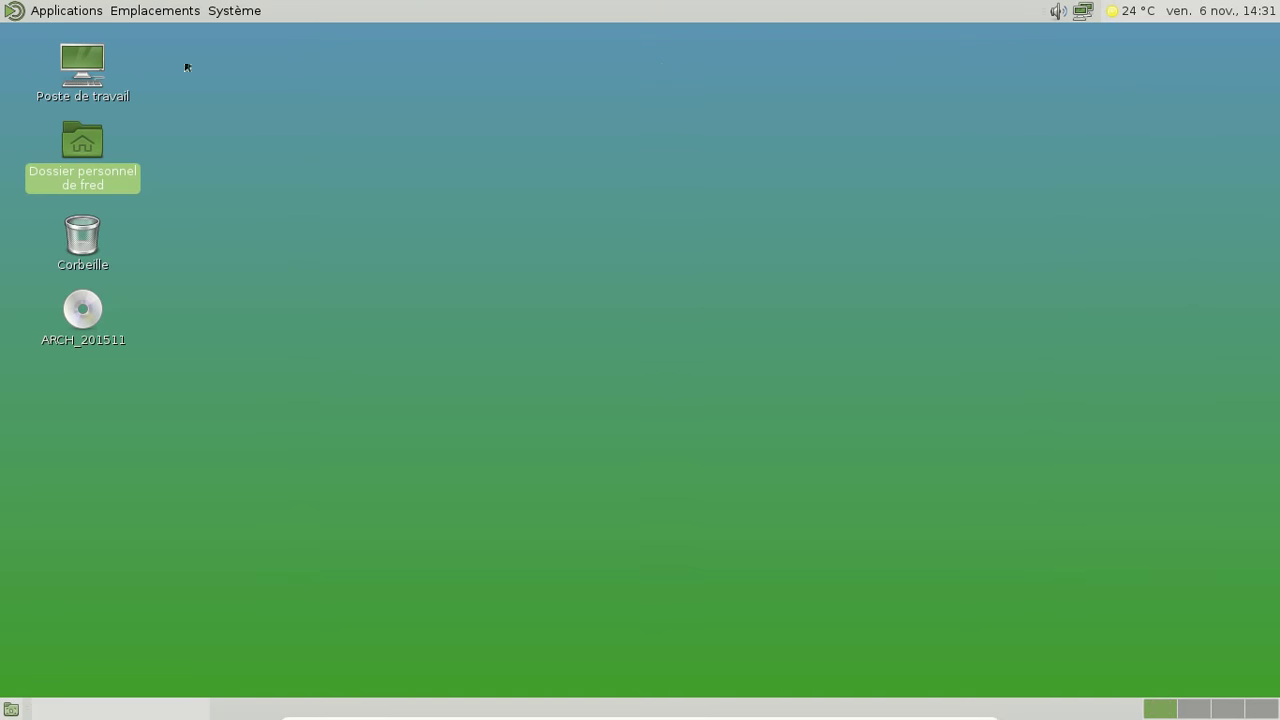
Launch Galculator, view its version information, and close the calculator.
left_click(90, 14)
mouse_move(86, 40)
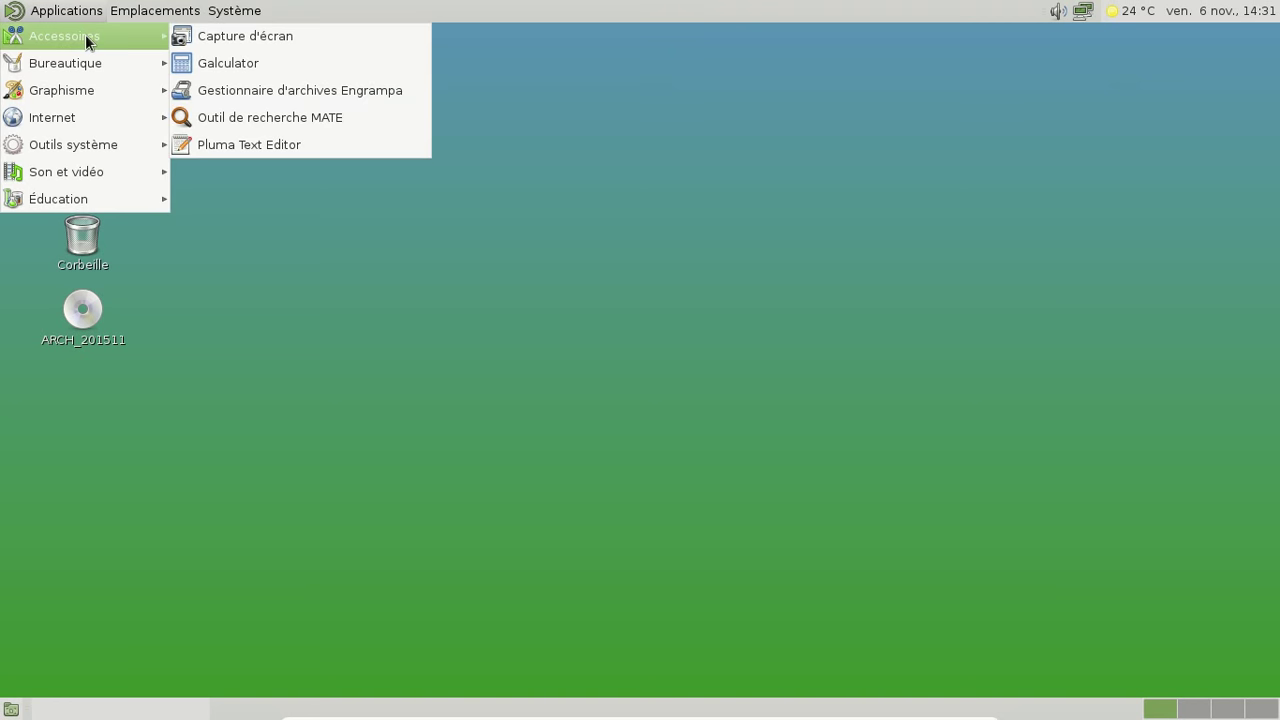
left_click(196, 64)
left_click(758, 250)
left_click(770, 270)
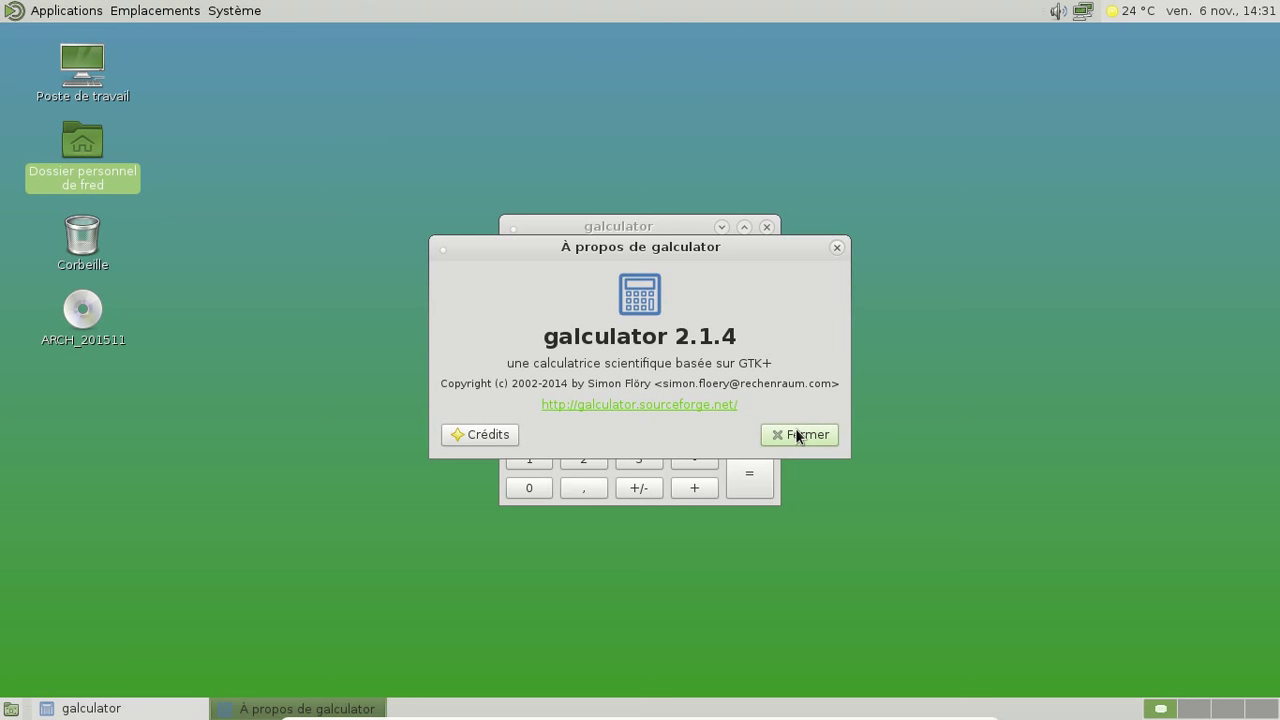
left_click(798, 435)
left_click(767, 227)
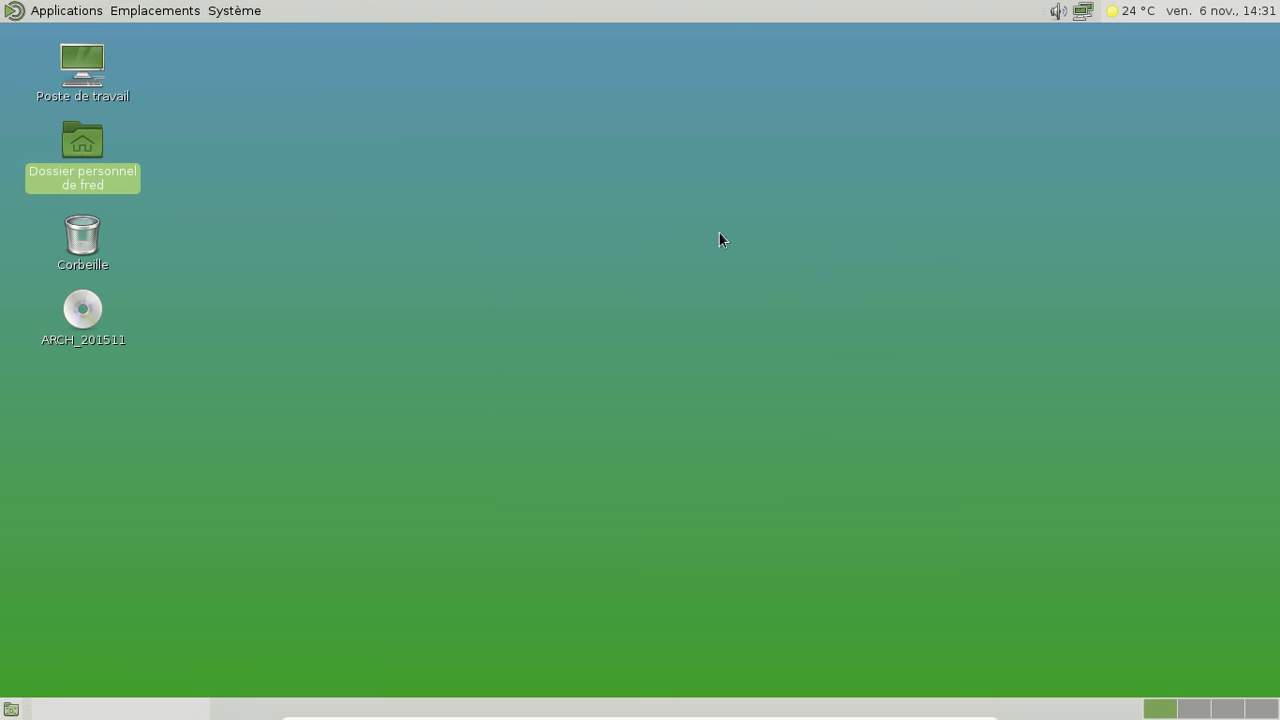
Open the MATE system monitor, review the system, process, resource and file system information, and close it.
left_click(10, 10)
mouse_move(64, 141)
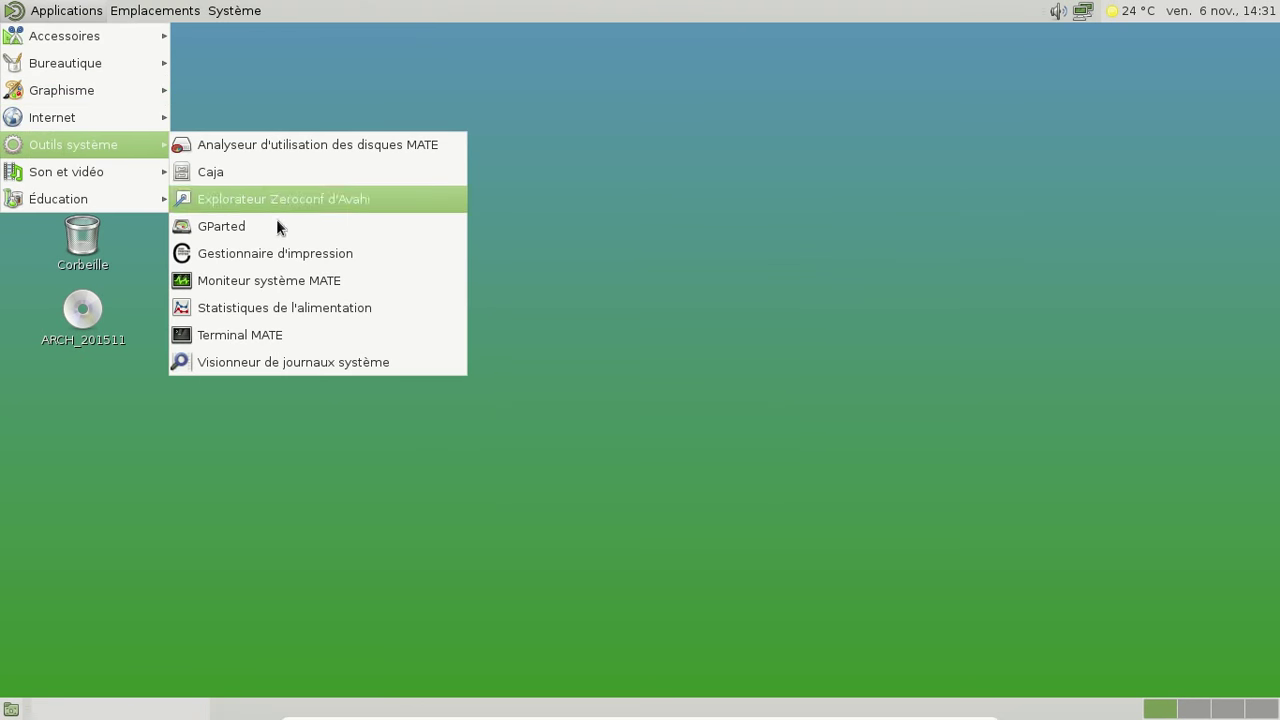
left_click(283, 280)
left_click(313, 131)
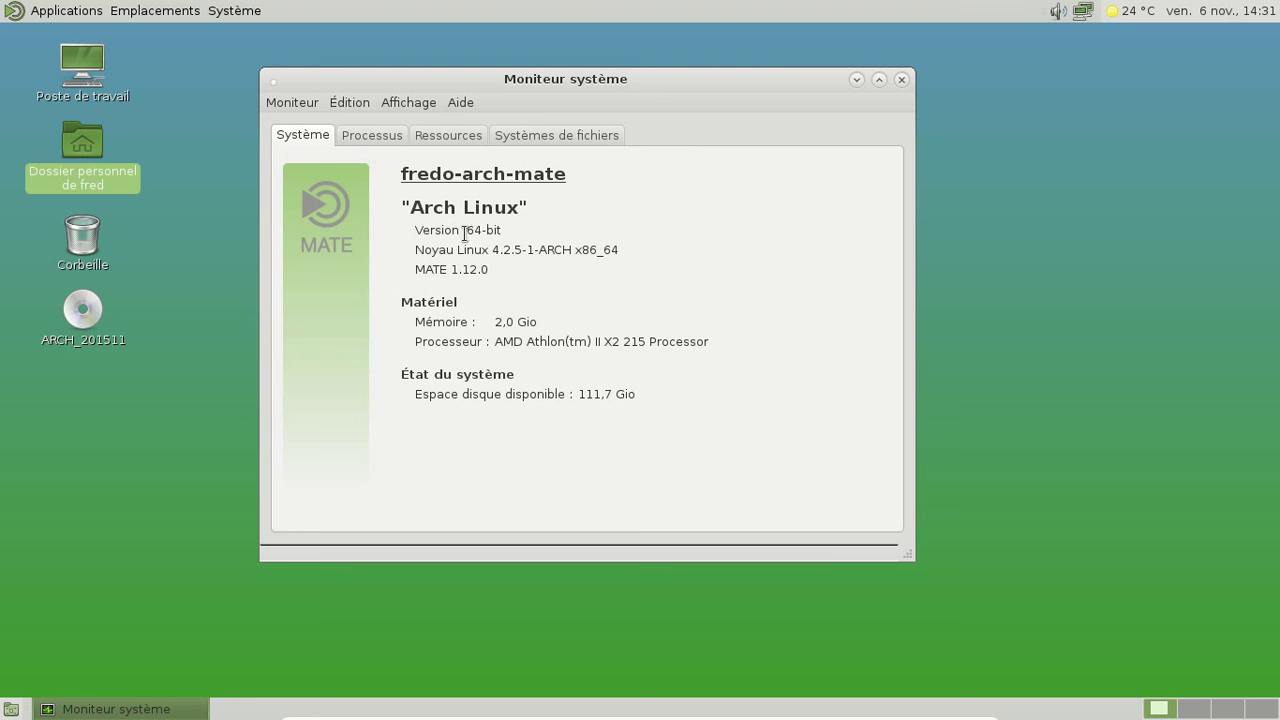
left_click(384, 136)
left_click(433, 133)
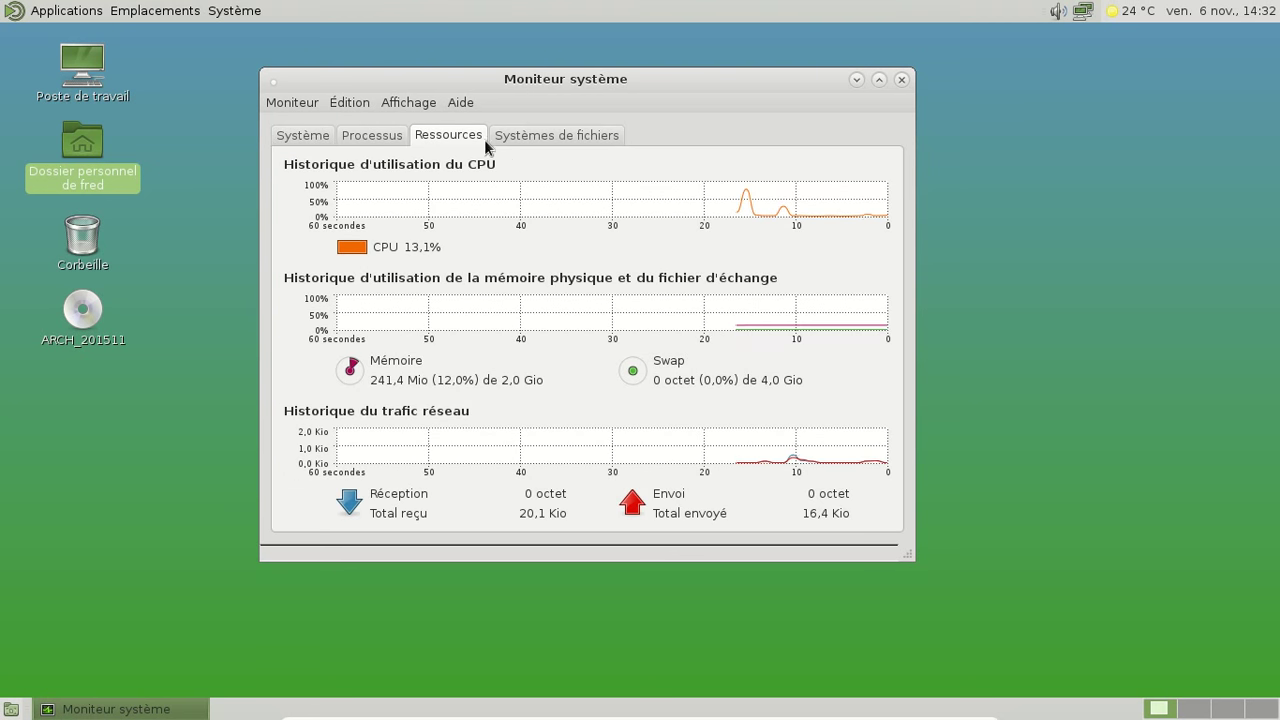
left_click(560, 137)
left_click(426, 138)
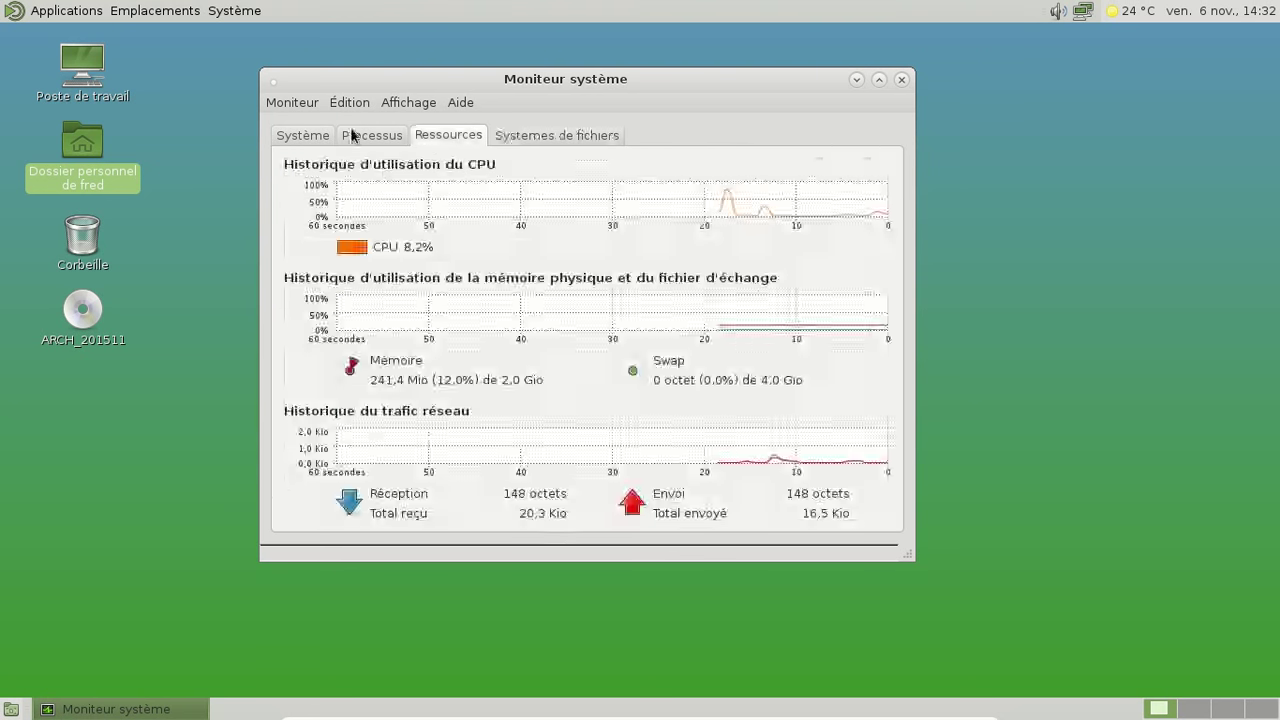
left_click(373, 133)
left_click(310, 134)
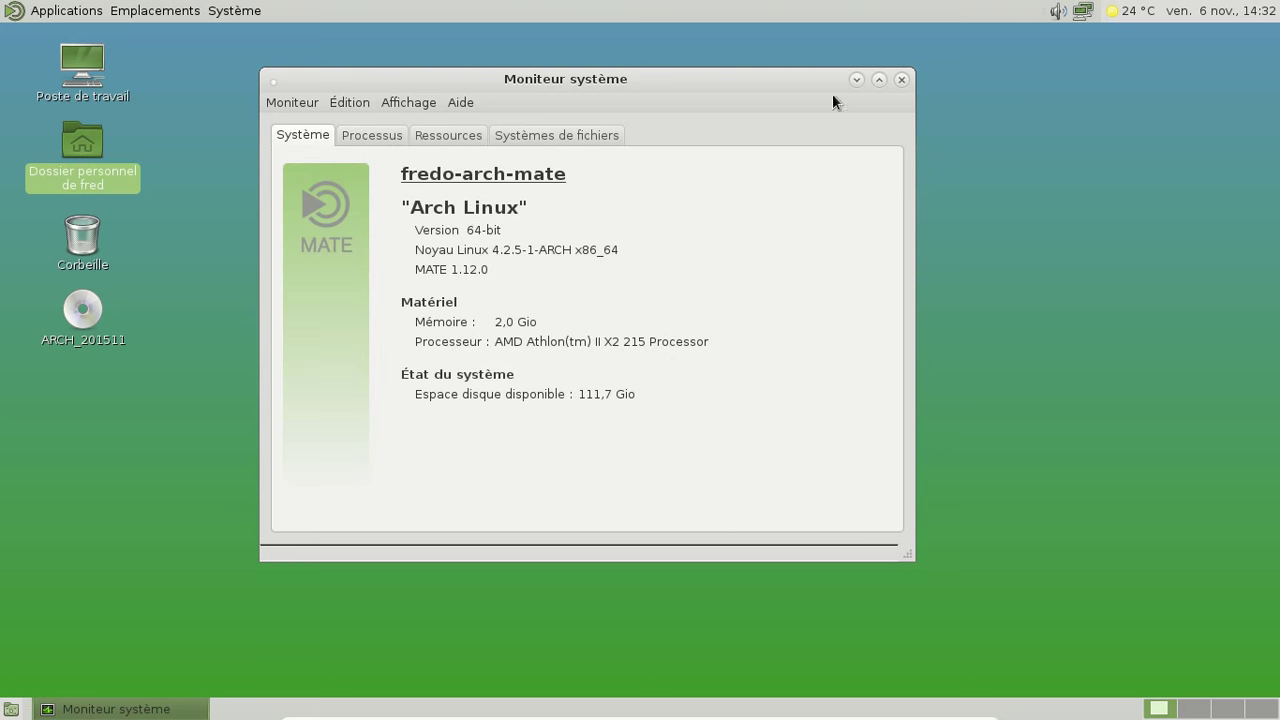
left_click(901, 80)
Launch Firefox and close the extra first-run pages, leaving only the Firefox start page open.
left_click(38, 11)
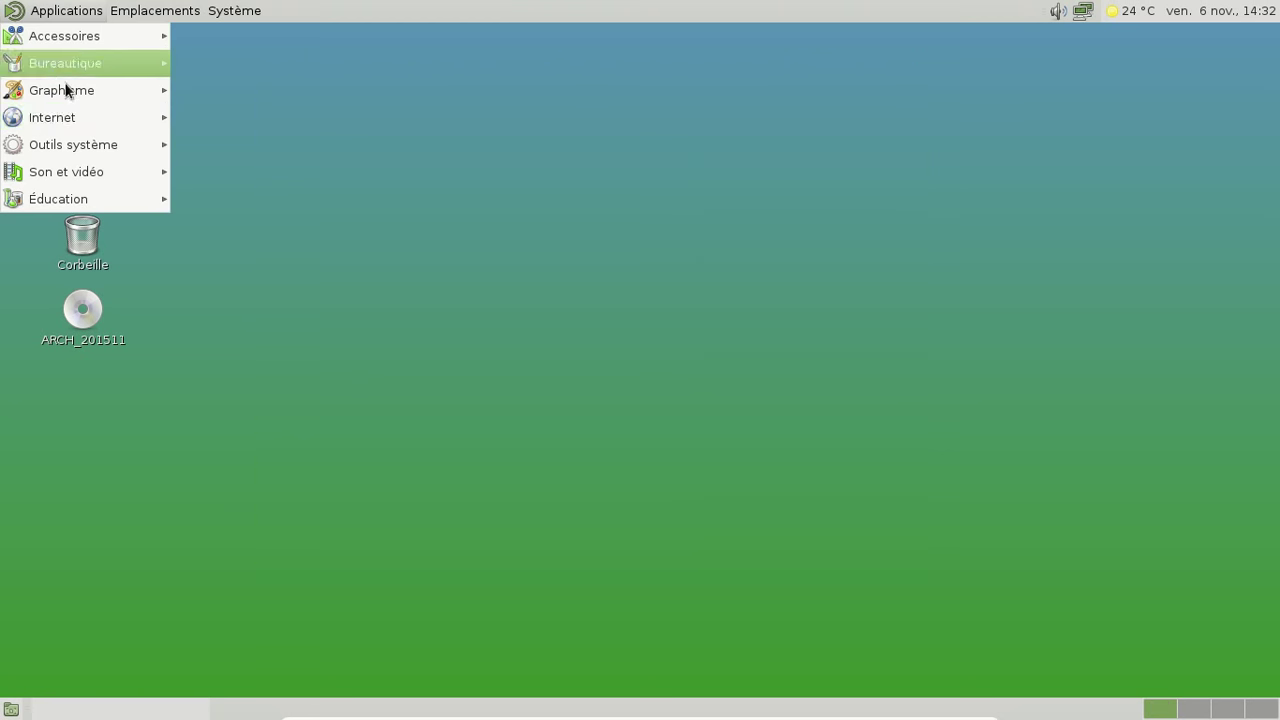
mouse_move(77, 110)
left_click(268, 194)
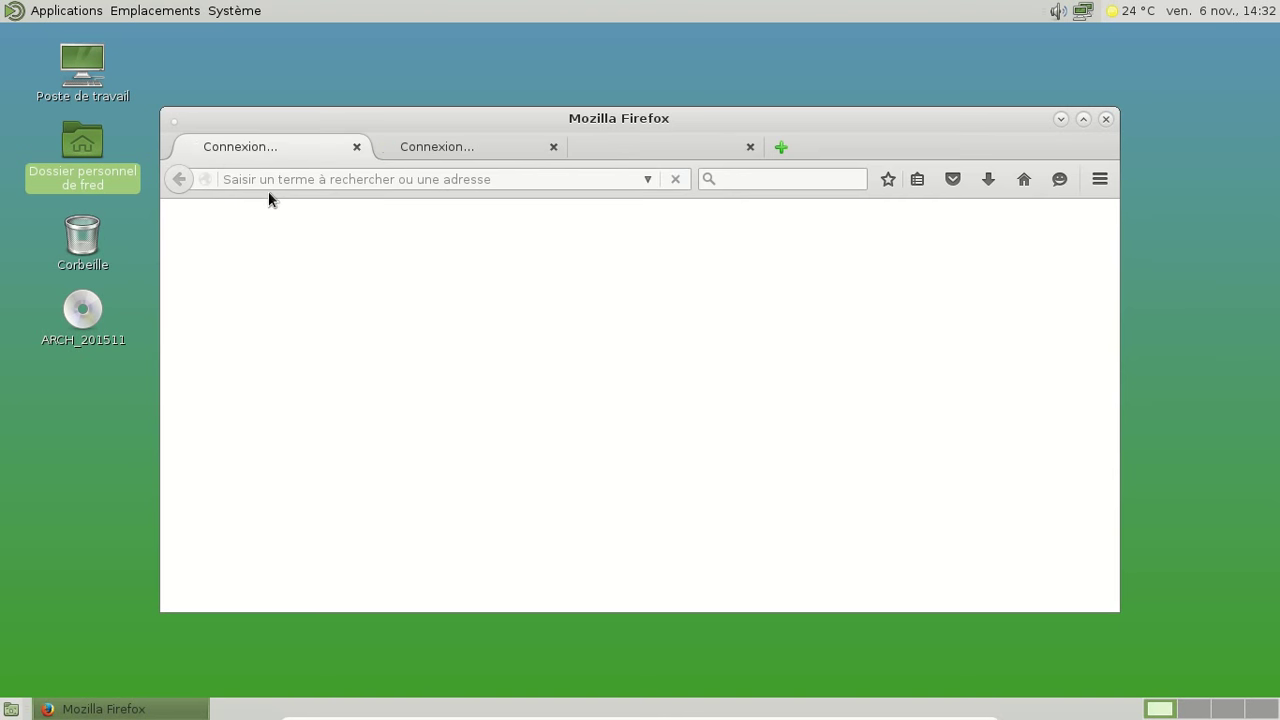
left_click(356, 147)
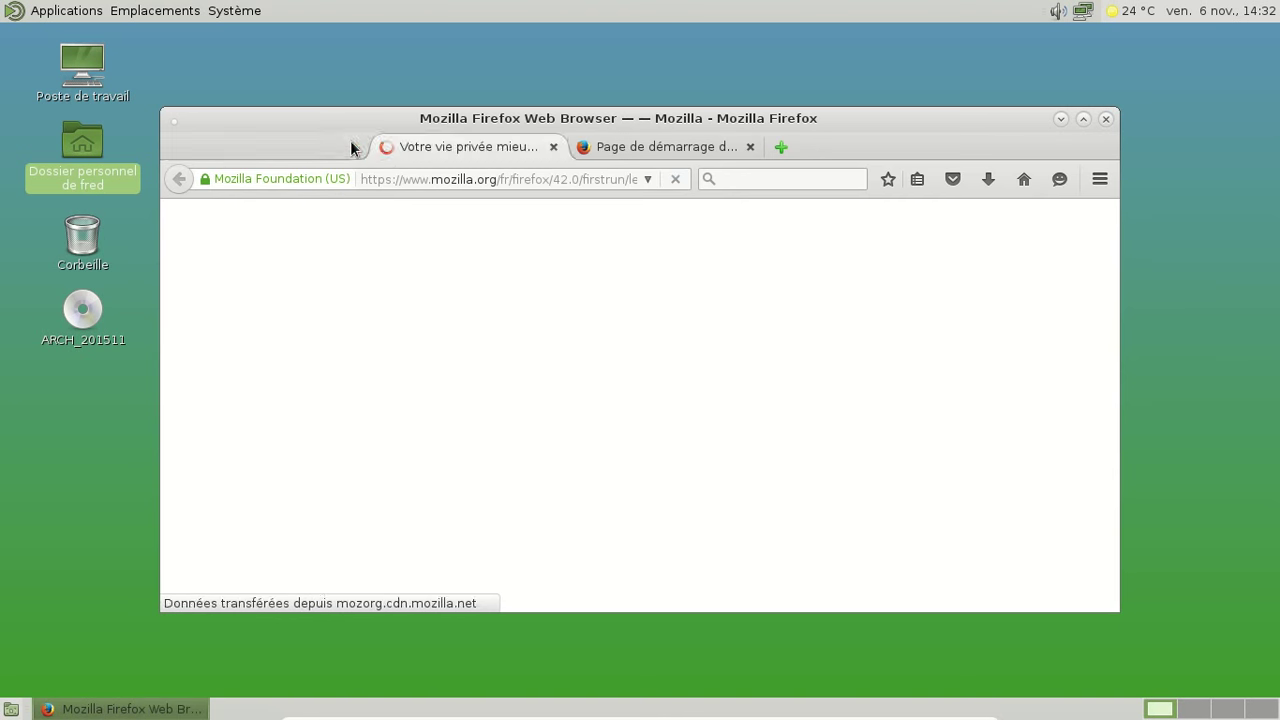
left_click(356, 147)
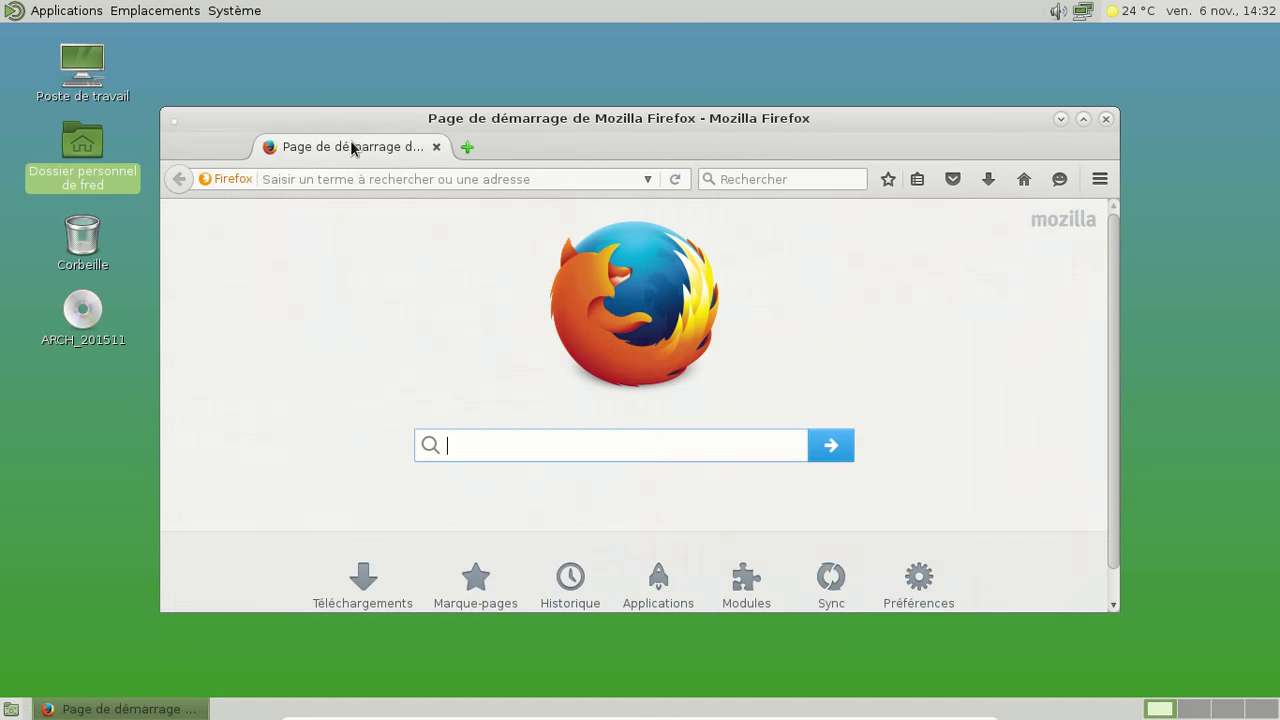
View the version information of Firefox and close the browser.
left_click(1099, 179)
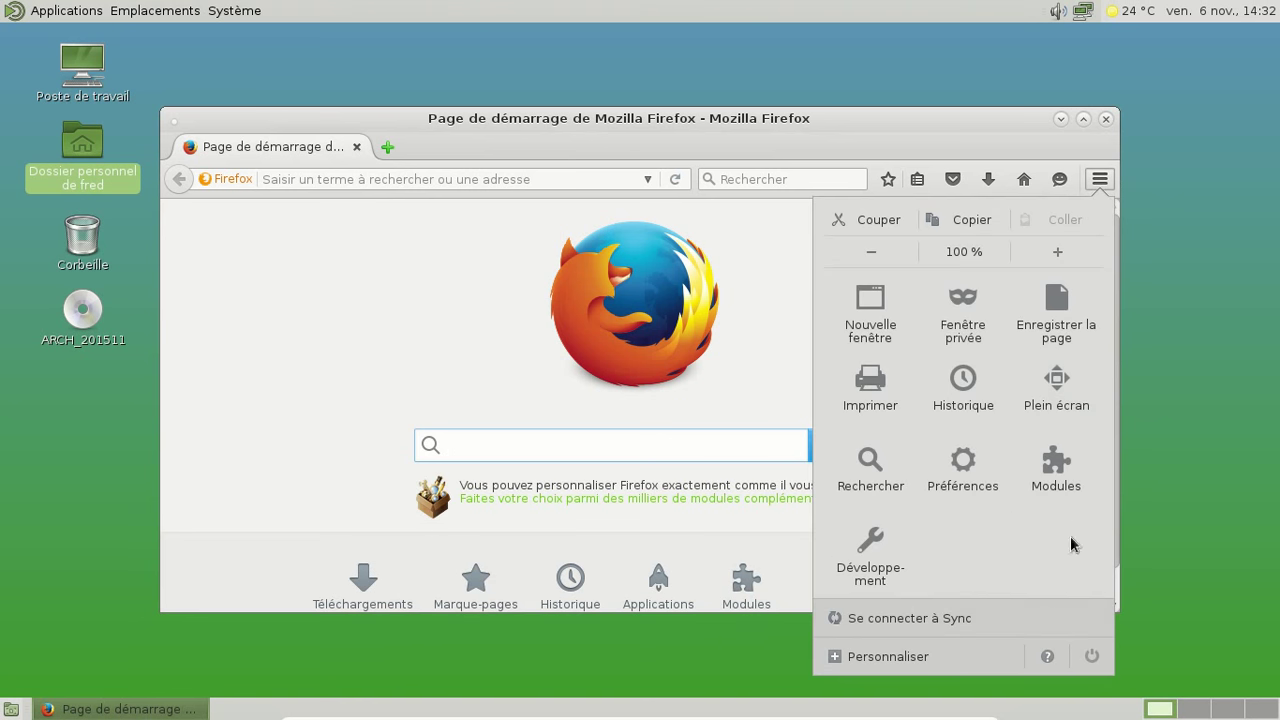
left_click(1052, 653)
left_click(959, 425)
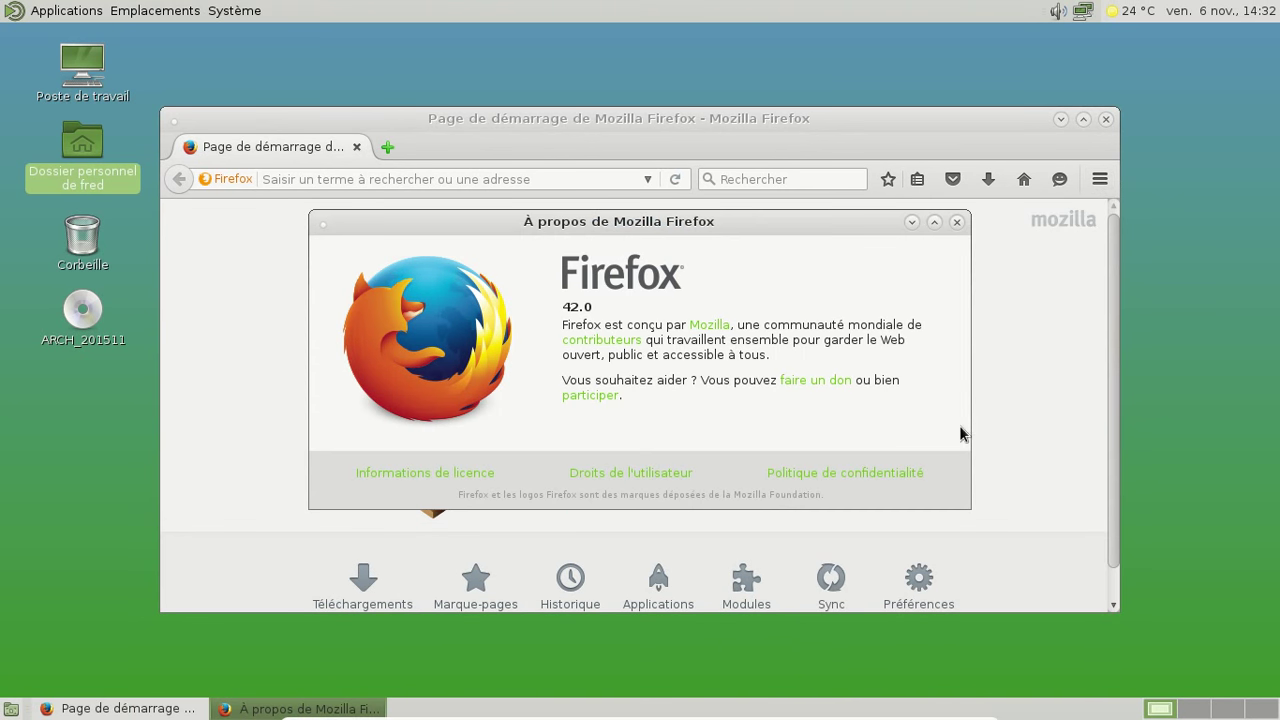
left_click(957, 221)
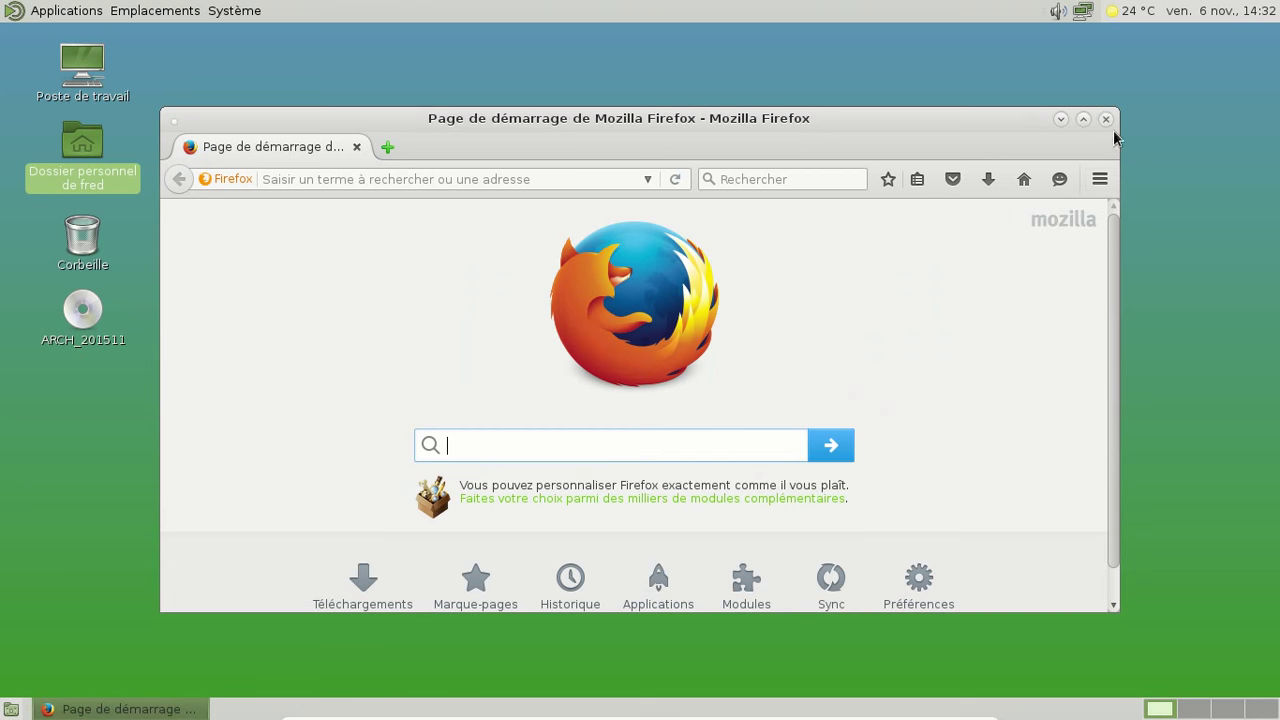
left_click(1106, 119)
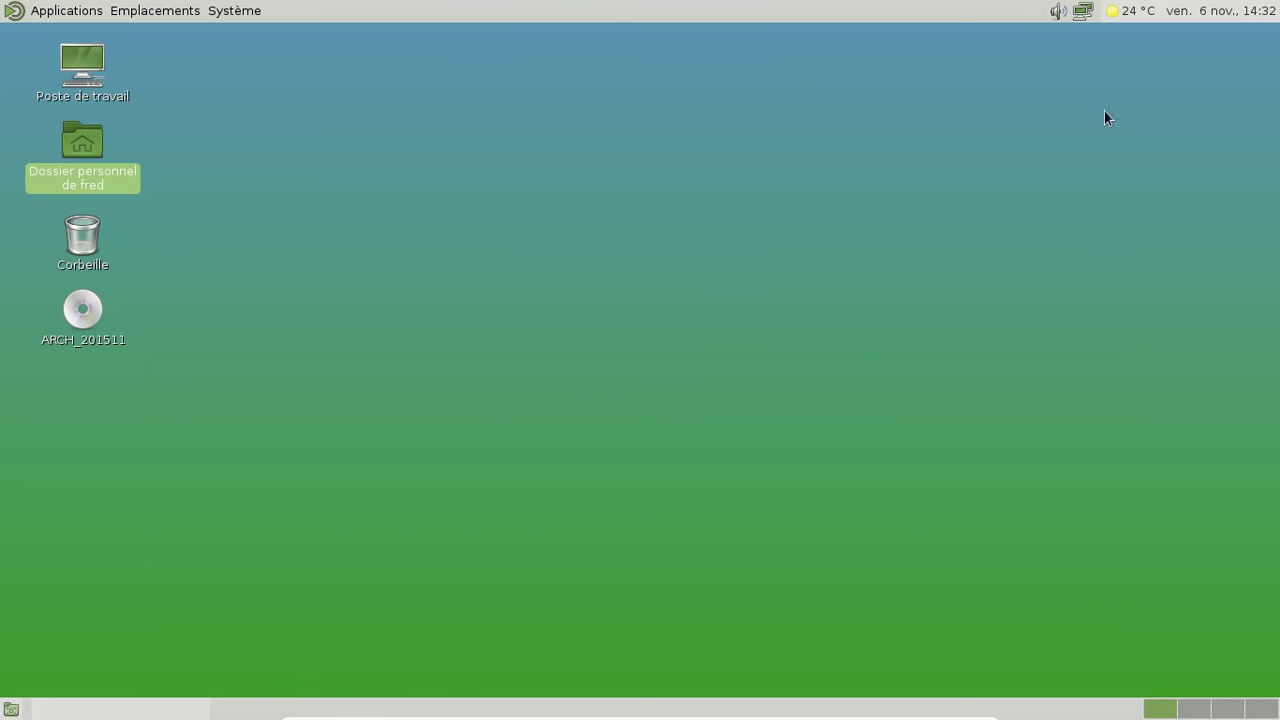
Search the packages in a MATE terminal with yaourt -Ss mate-desktop | more, and close the terminal.
left_click(36, 10)
mouse_move(71, 118)
mouse_move(83, 143)
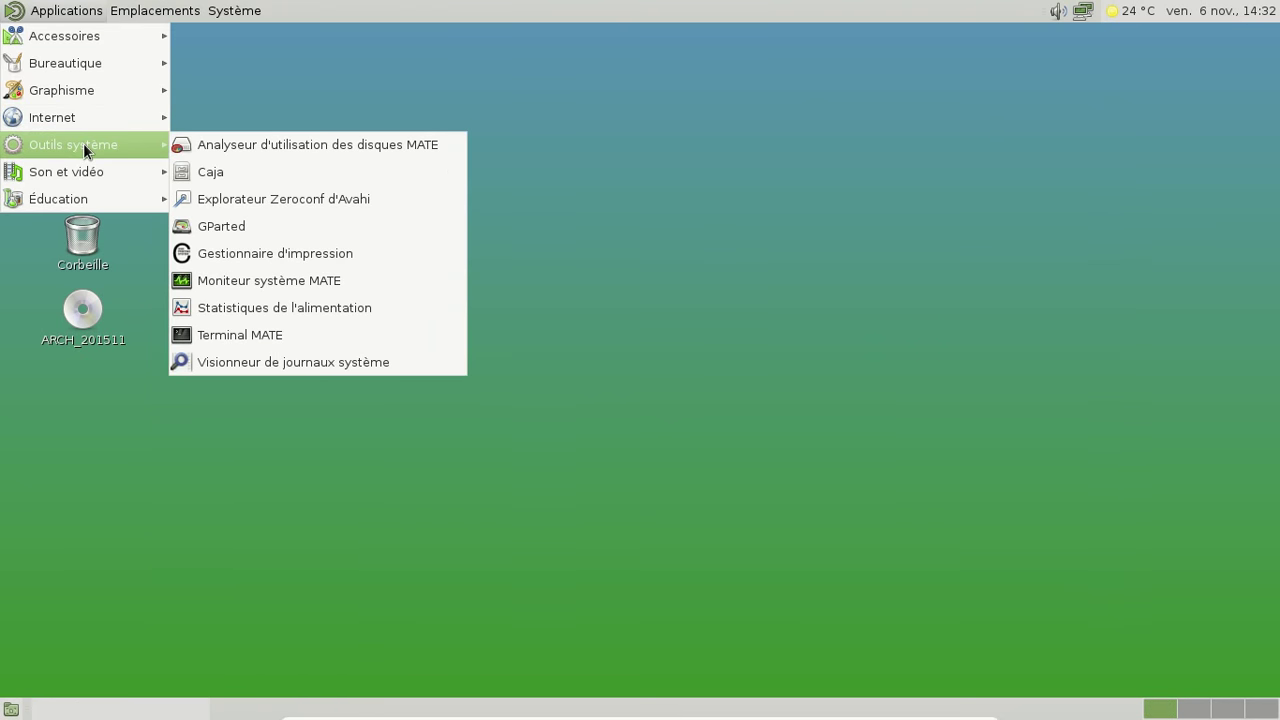
left_click(246, 340)
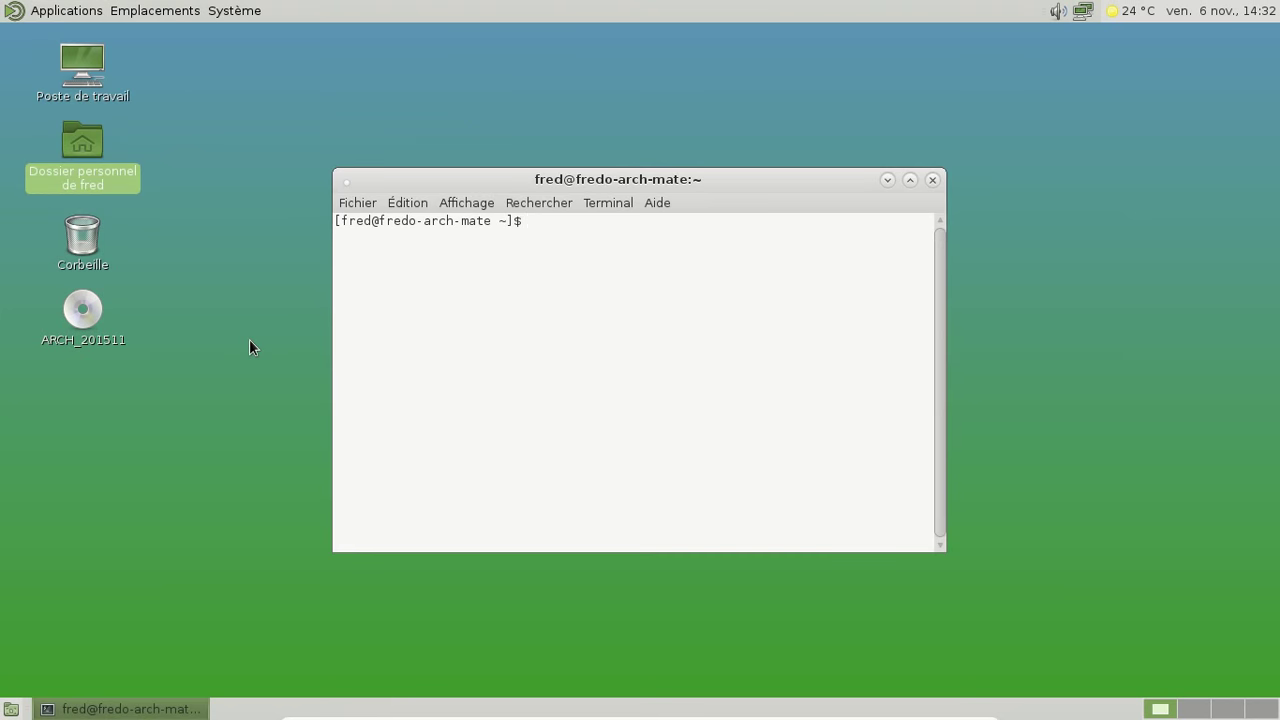
type("yaourt -Ss")
type(" grte")
key("BackSpace")
key("BackSpace")
type("re")
key("BackSpace")
key("BackSpace")
type("ep")
key("BackSpace")
key("BackSpace")
key("BackSpace")
key("BackSpace")
key("BackSpace")
type("mae")
type("e-deskjt")
key("BackSpace")
key("BackSpace")
type("top")
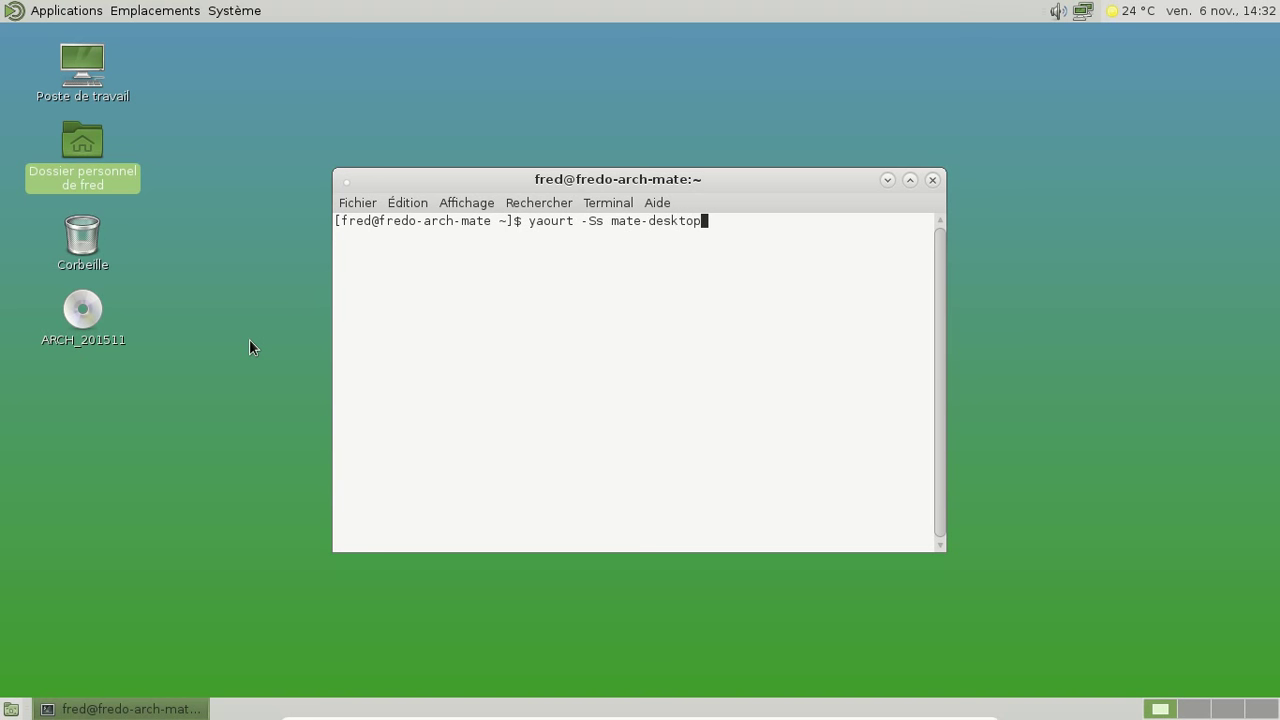
type(",  more")
key("Return")
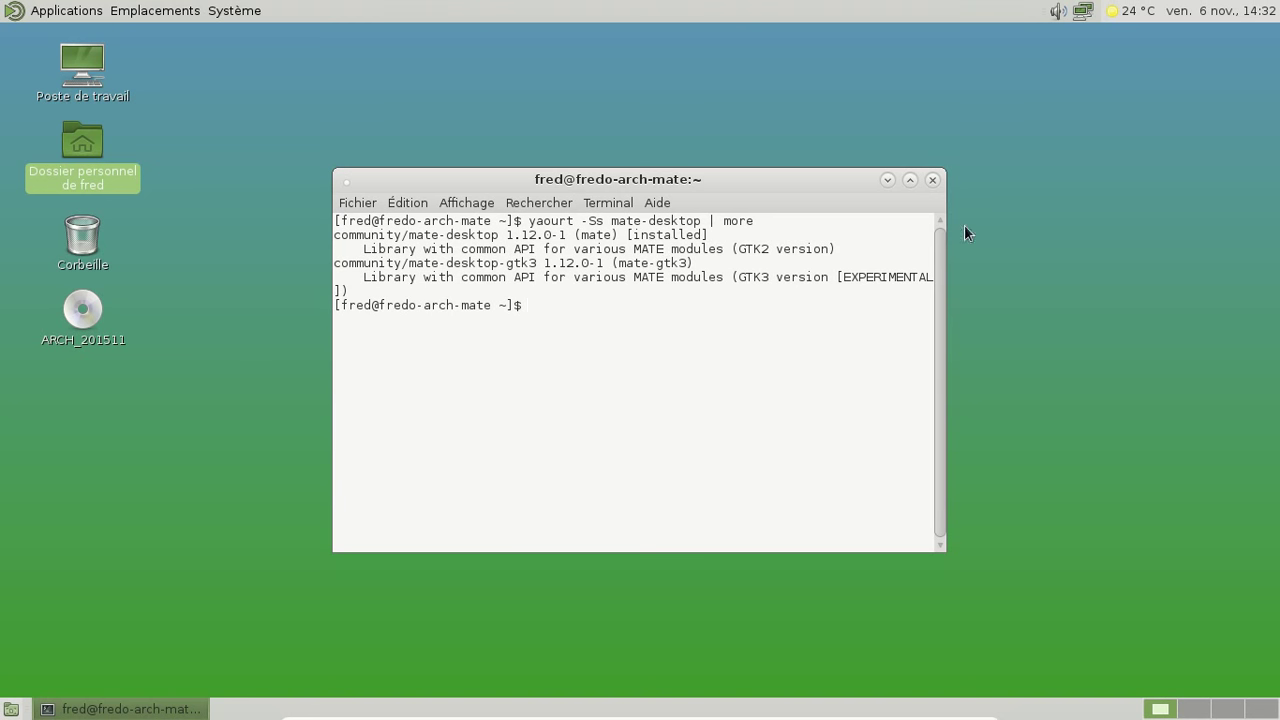
left_click(933, 180)
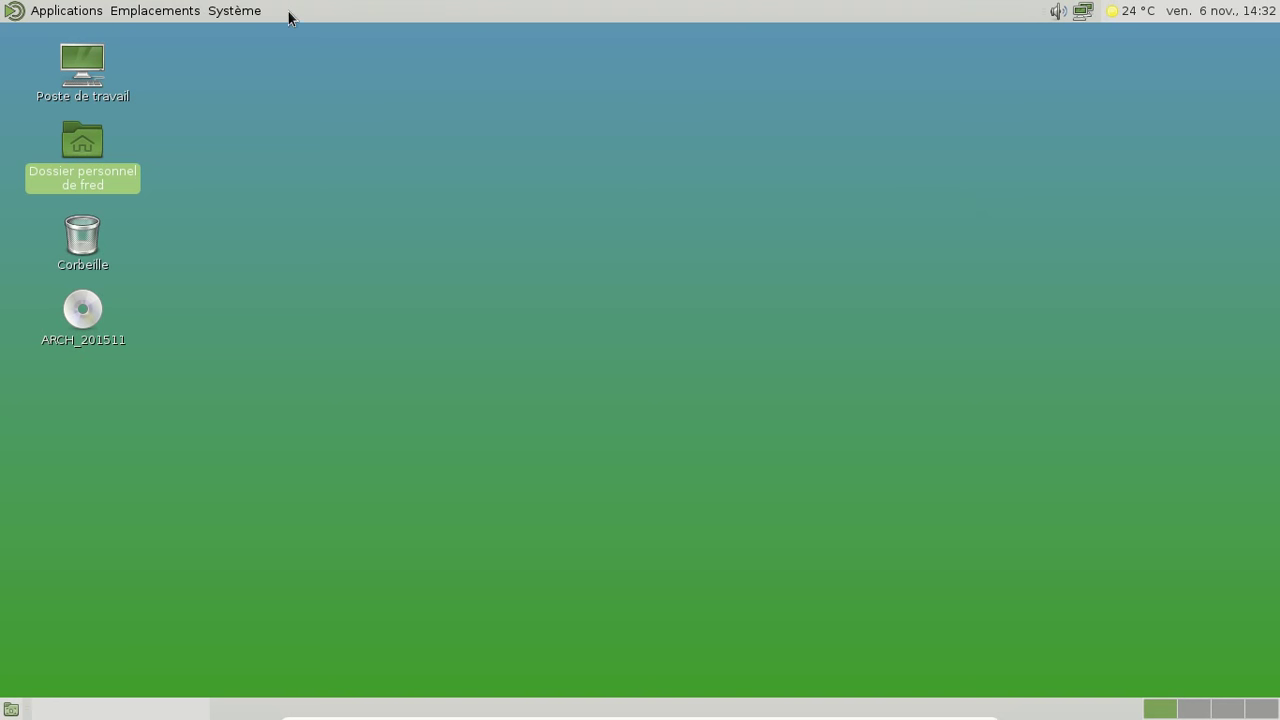
Launch LibreOffice Writer to check its interface language, and close it.
left_click(248, 10)
mouse_move(66, 10)
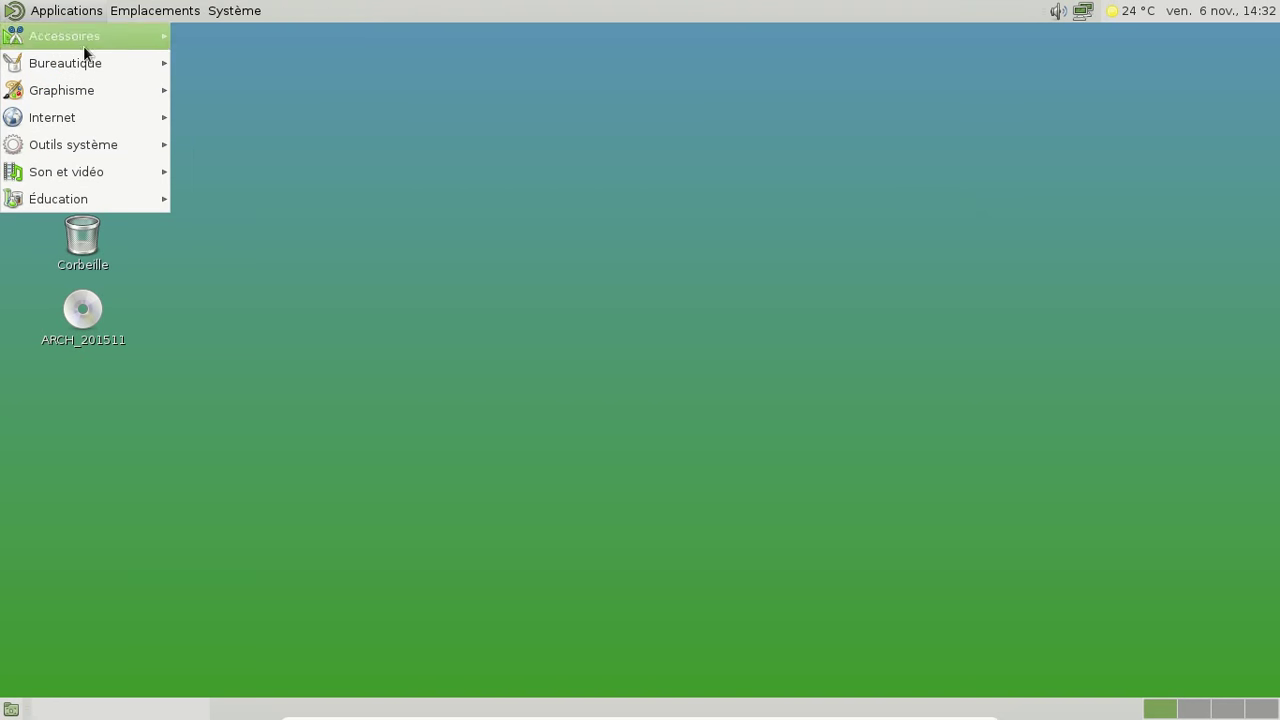
mouse_move(99, 68)
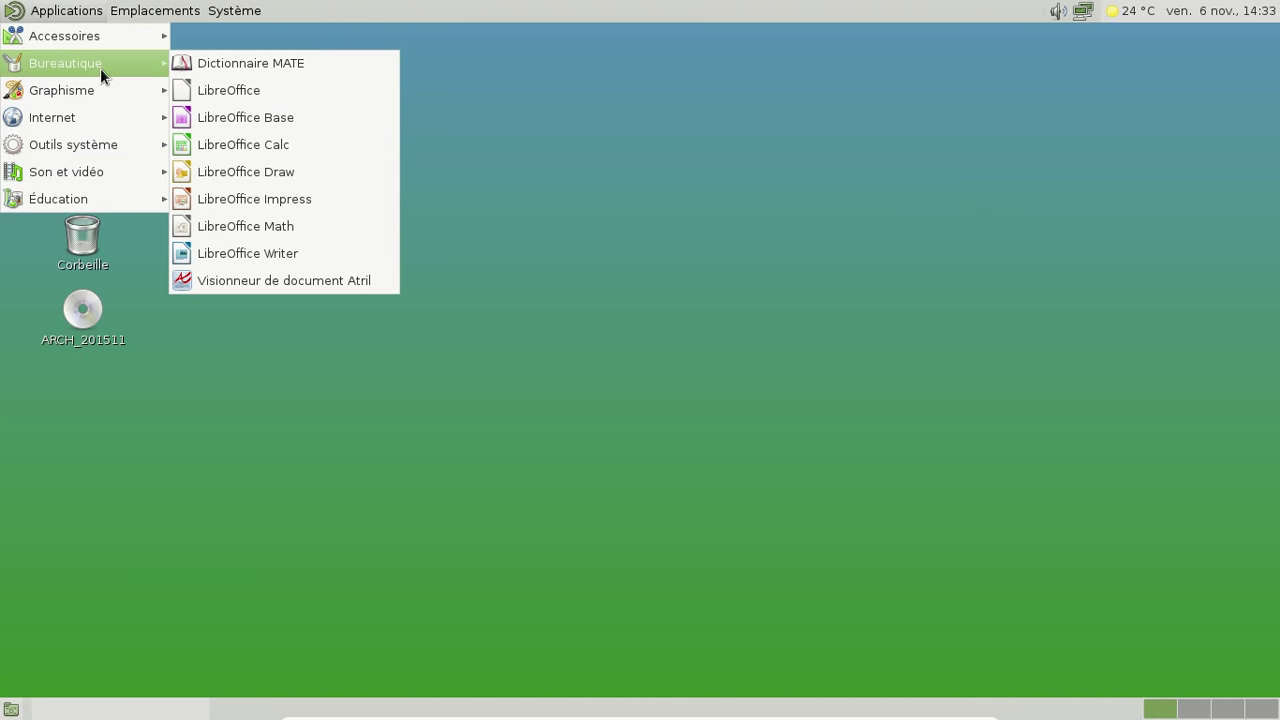
left_click(289, 250)
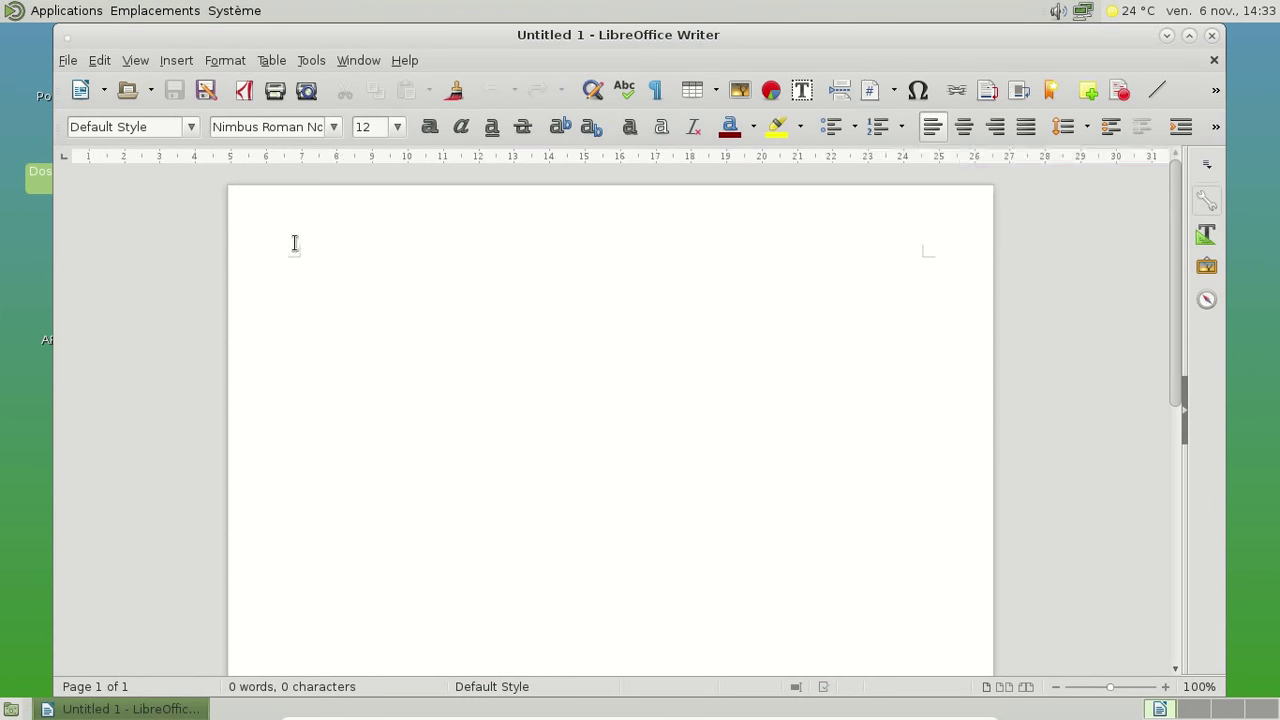
left_click(1213, 36)
Install the French language pack in a MATE terminal with yaourt -S libreoffice-fresh-fr, entering the account password and accepting the installation.
left_click(60, 12)
mouse_move(61, 40)
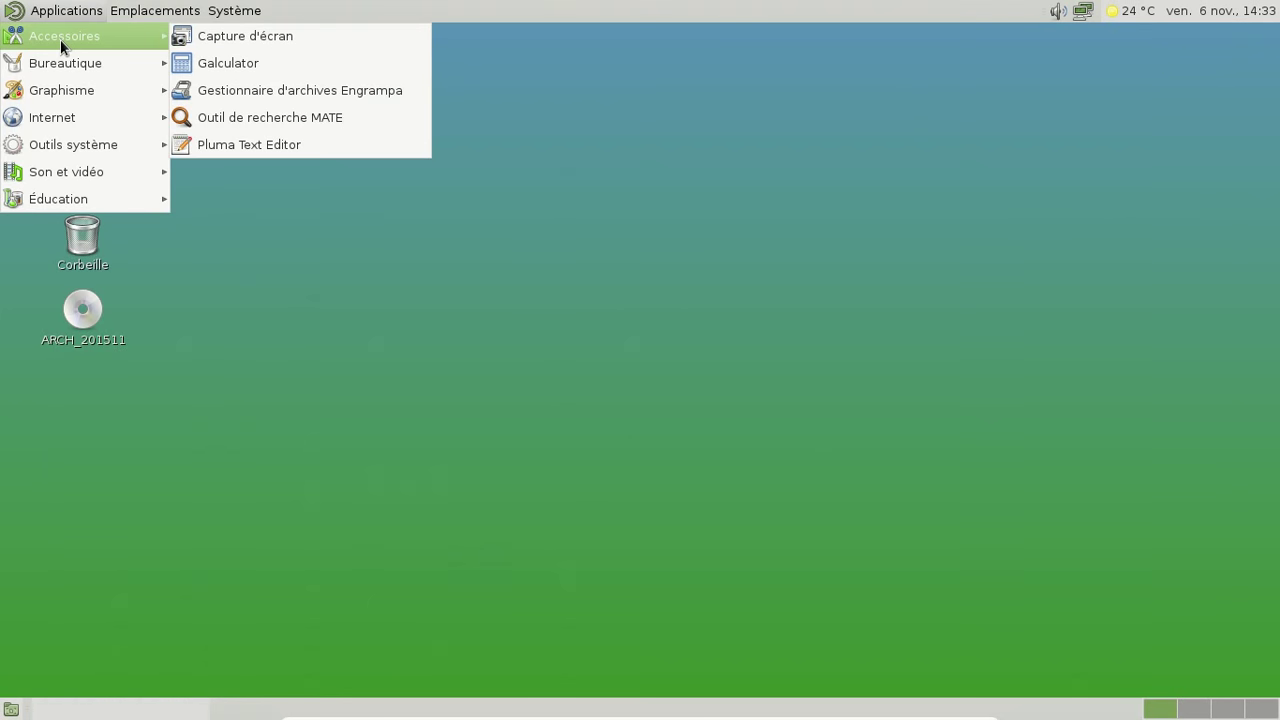
mouse_move(66, 140)
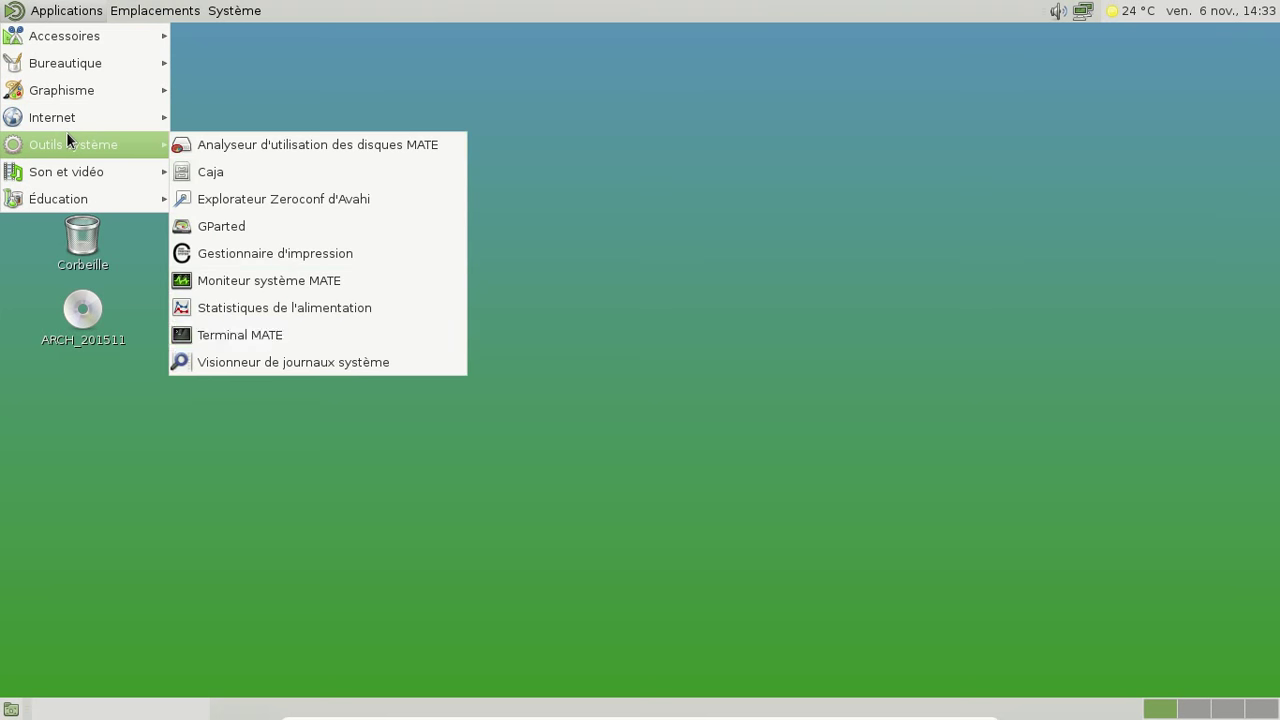
left_click(249, 337)
type("yaourt -S libreoffice-fresh-fr")
key("Return")
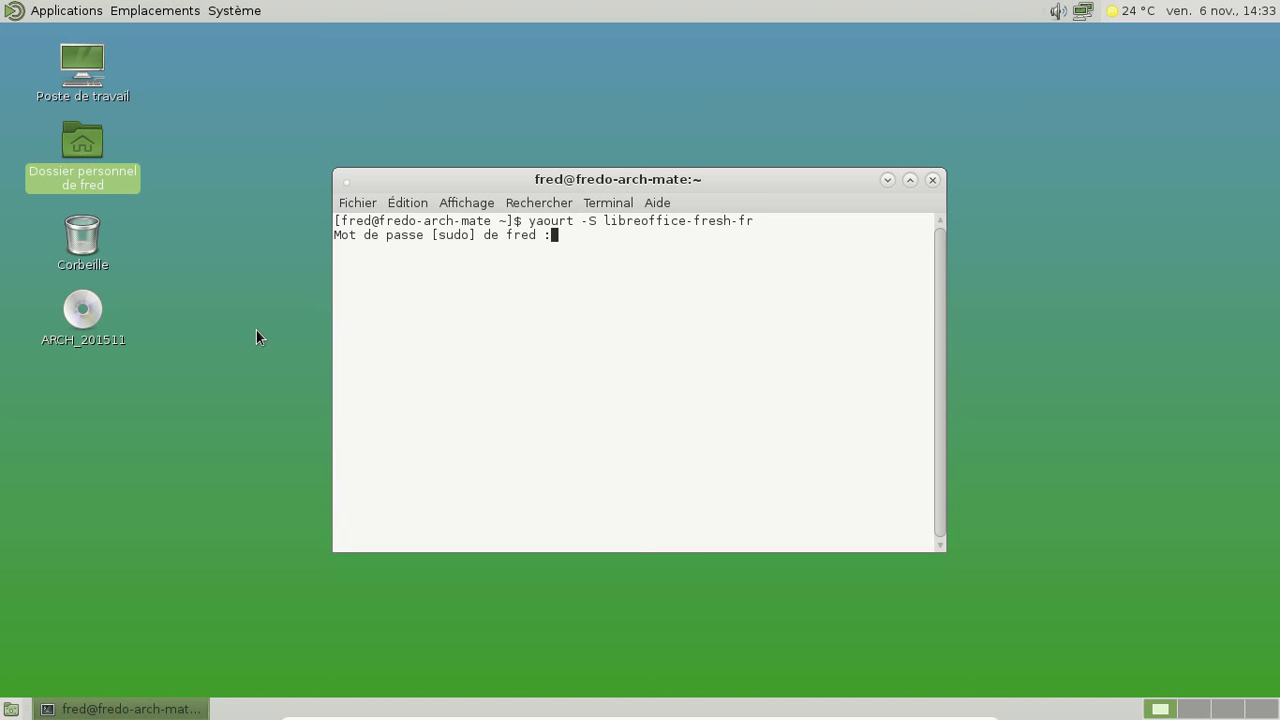
key("Return")
key("Return")
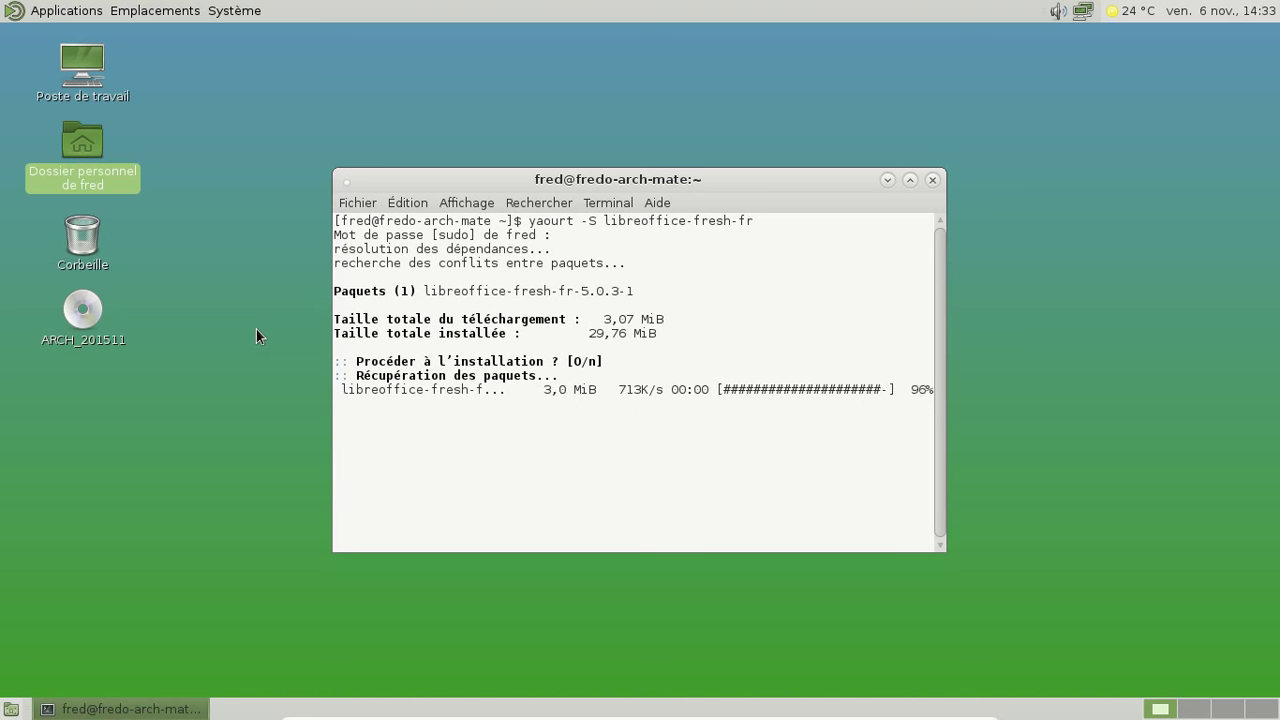
Browse the application categories, launch the Pluma text editor, view its version information, and close the editor.
left_click(86, 10)
mouse_move(101, 119)
mouse_move(100, 143)
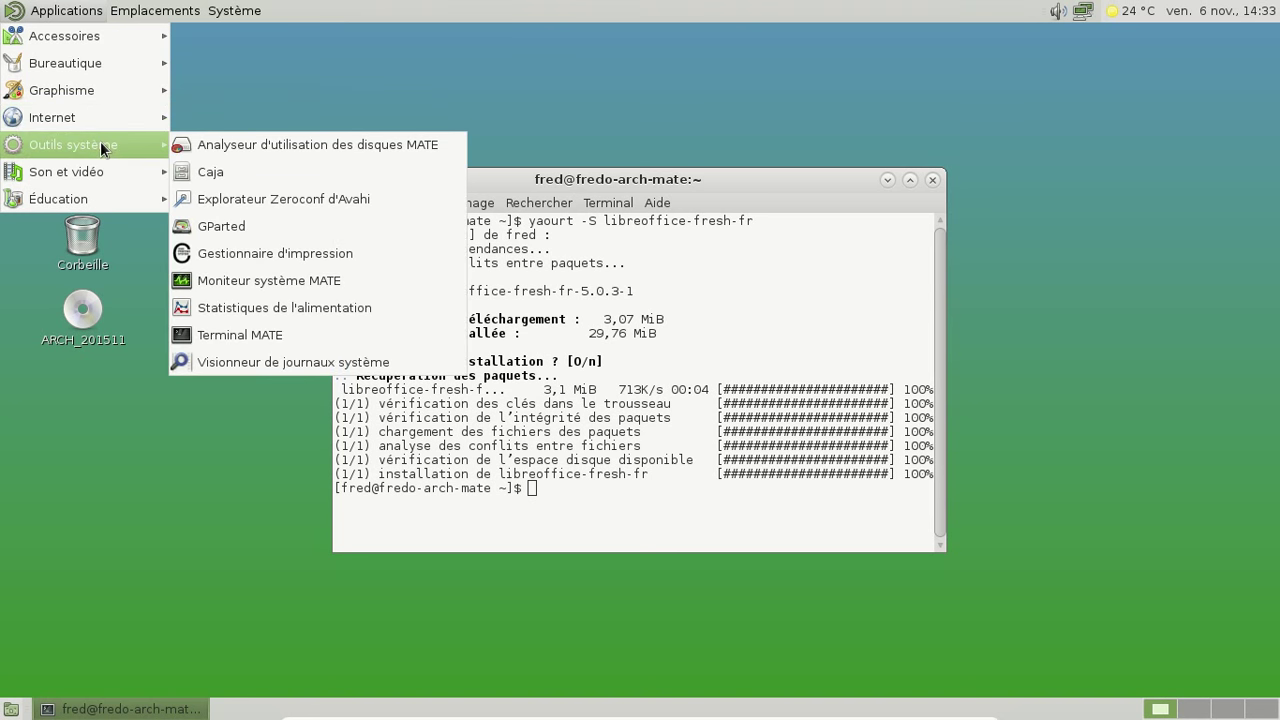
mouse_move(99, 175)
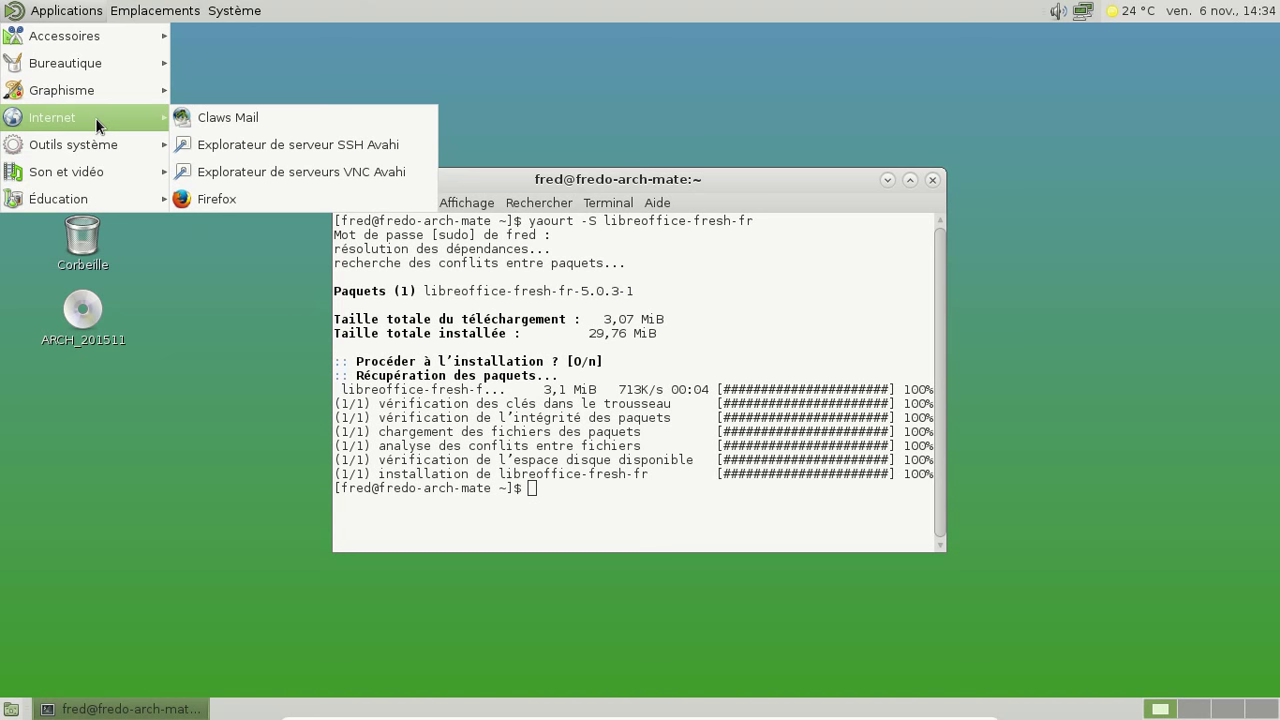
mouse_move(86, 90)
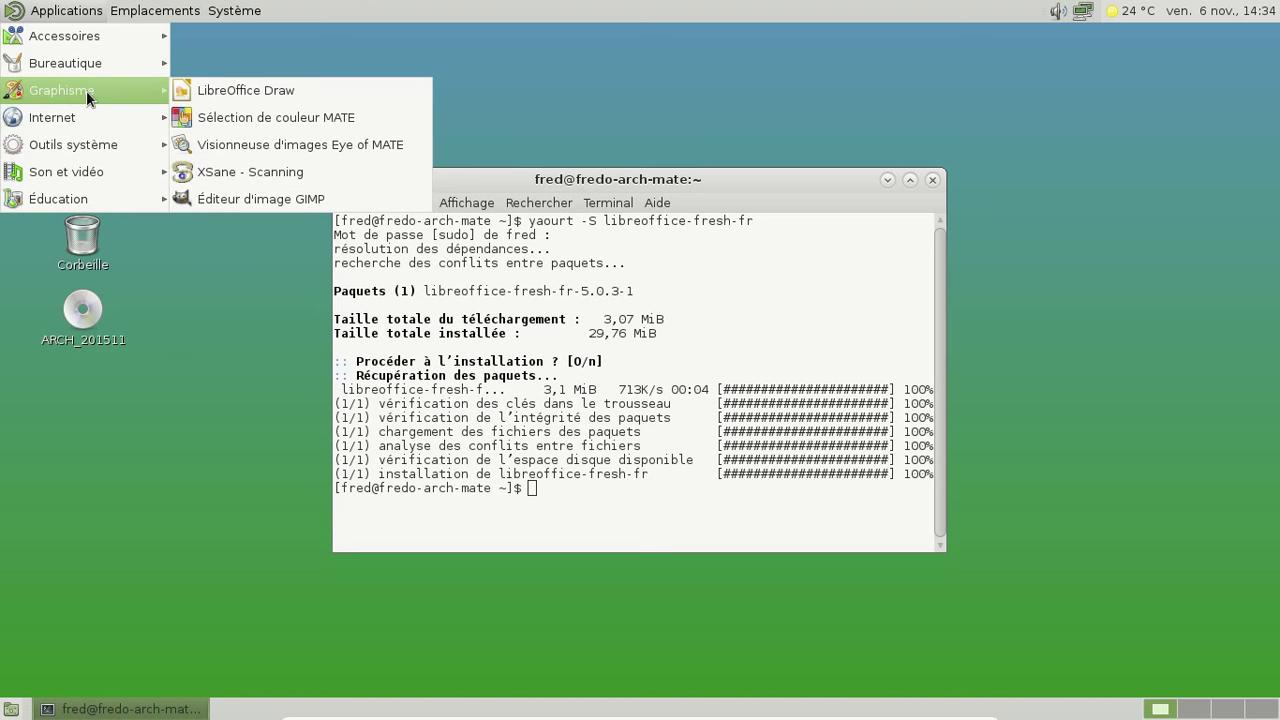
mouse_move(90, 33)
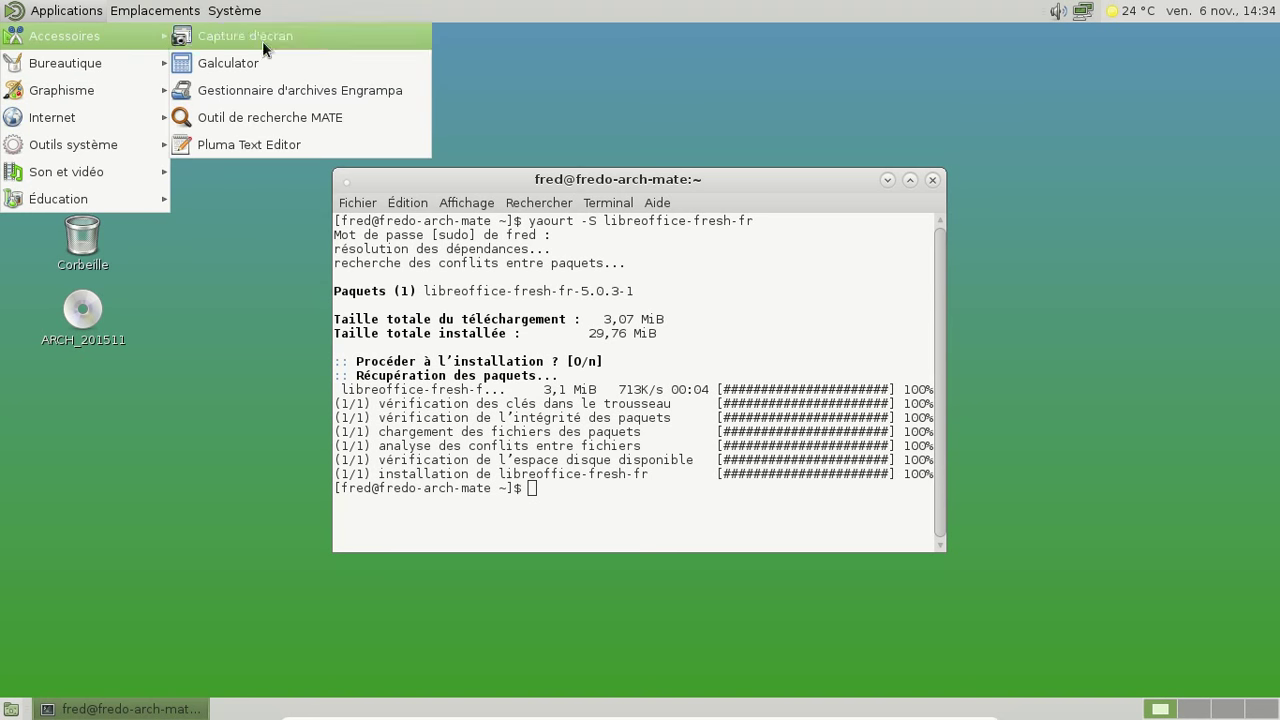
left_click(266, 148)
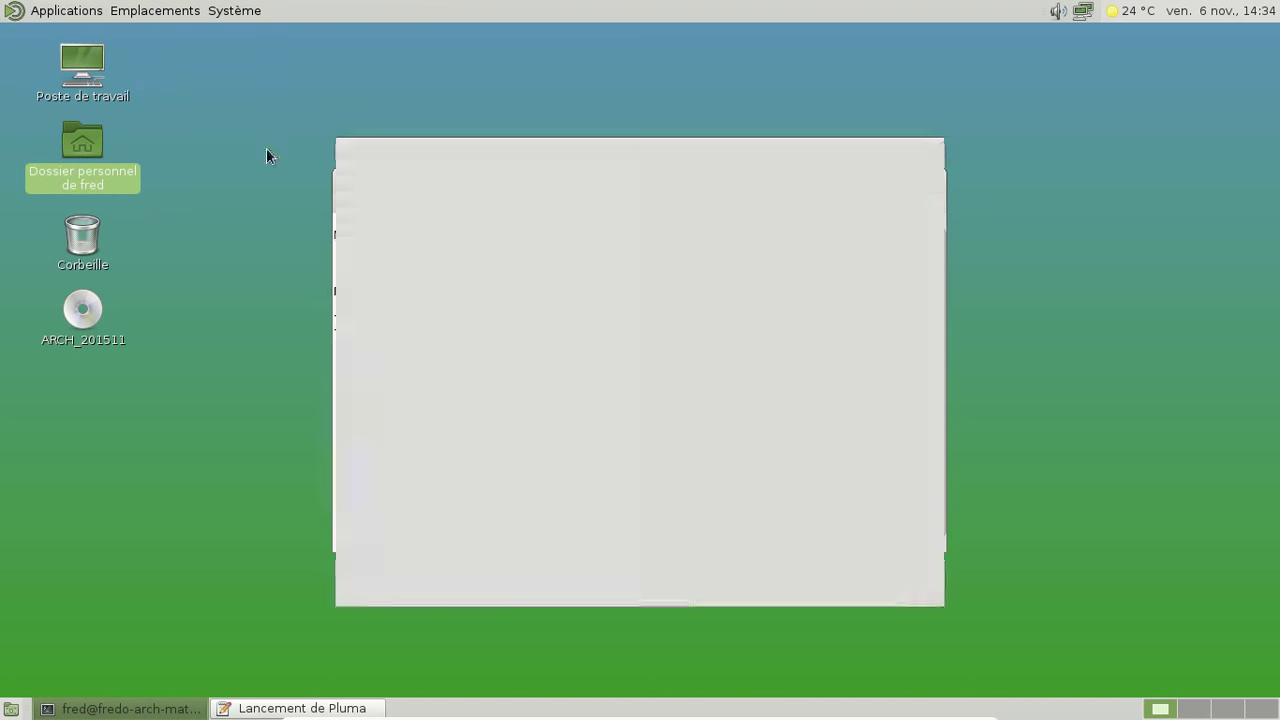
left_click(716, 149)
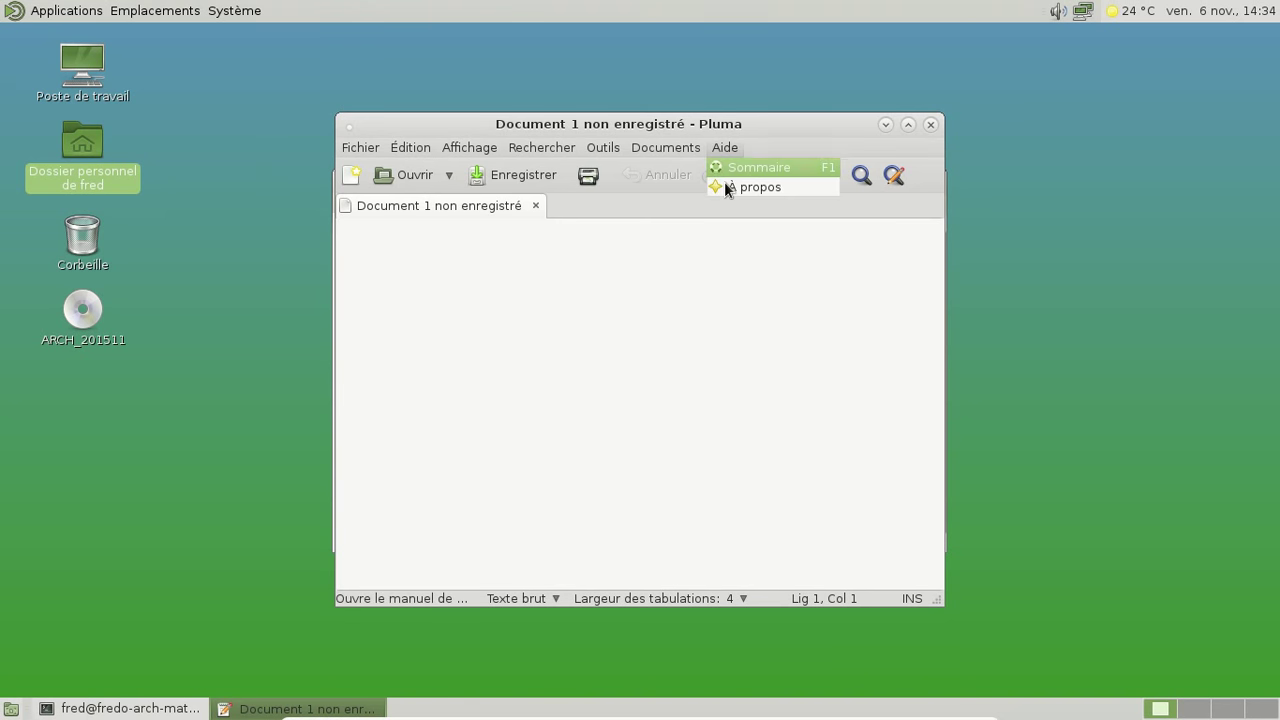
left_click(734, 183)
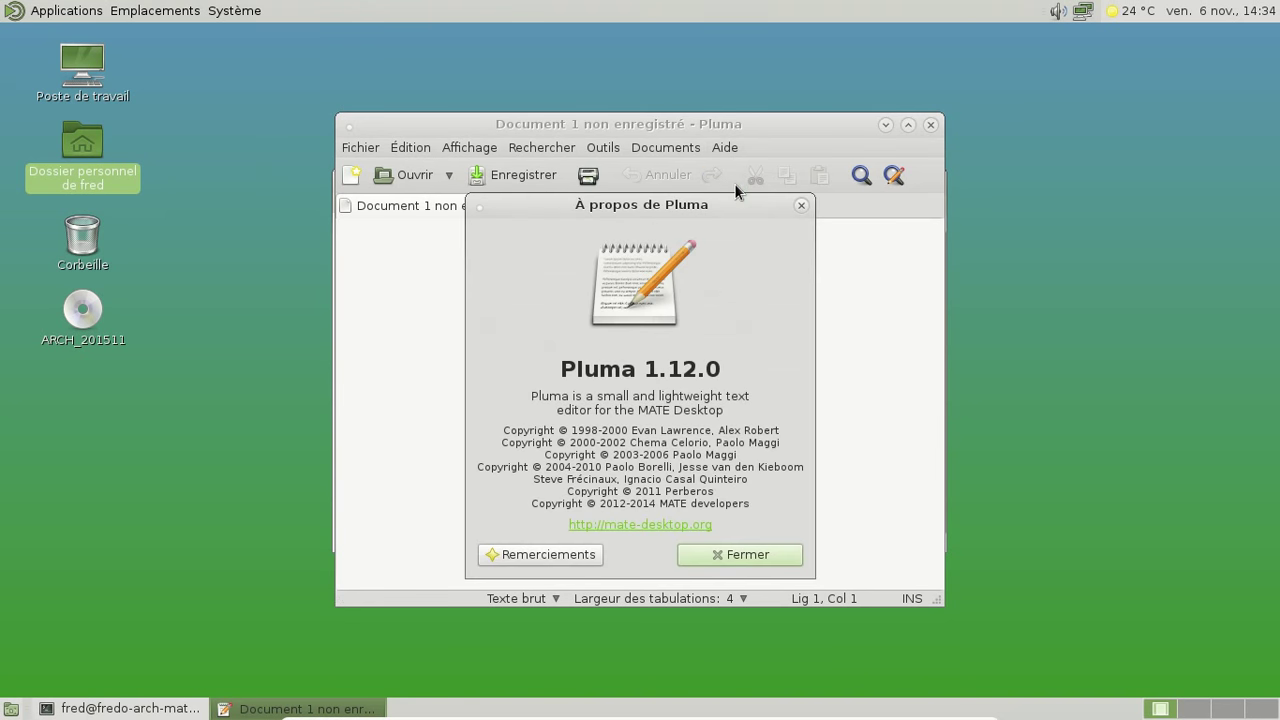
left_click(778, 559)
left_click(931, 124)
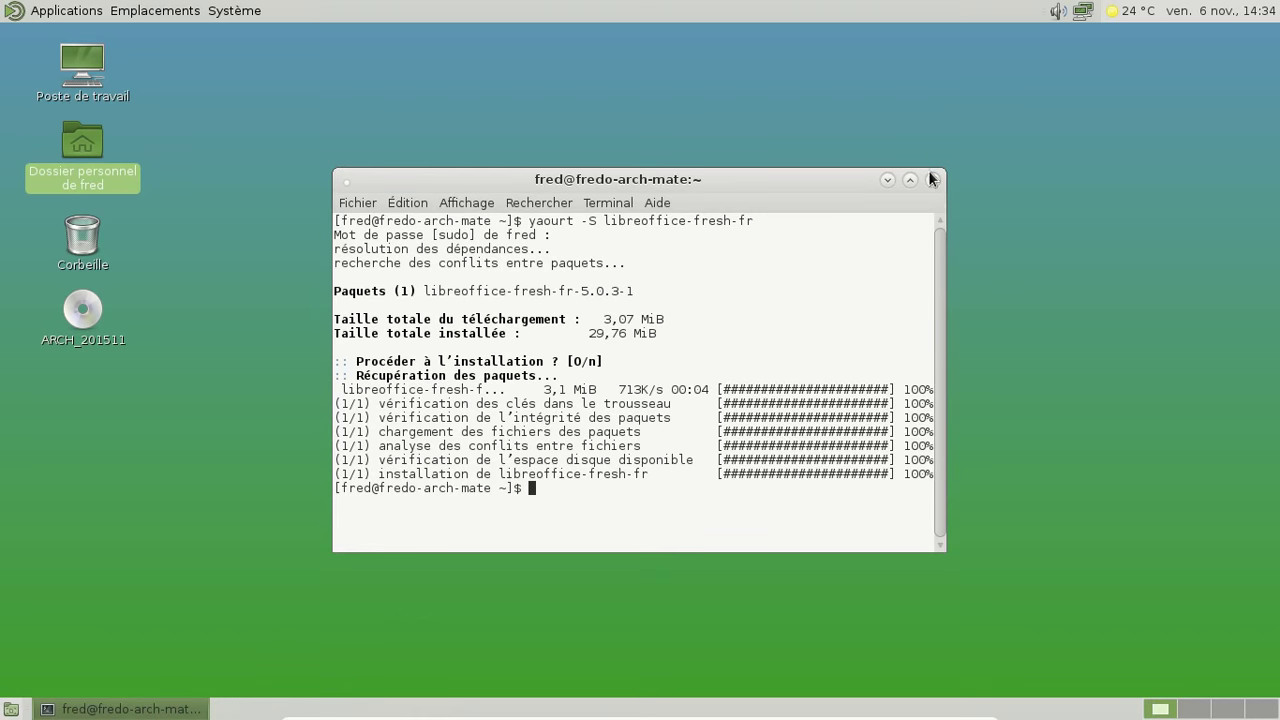
Close the terminal, launch LibreOffice Calc to check its interface language, and close it.
left_click(936, 182)
left_click(29, 10)
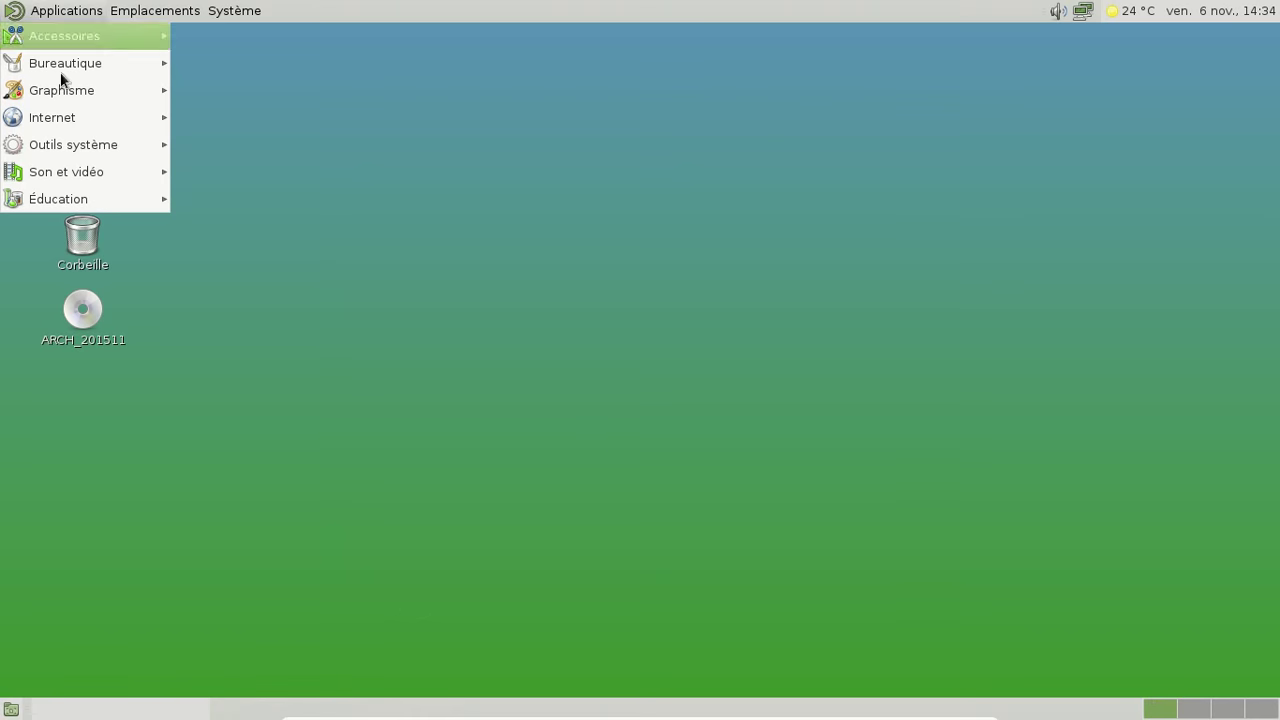
mouse_move(72, 68)
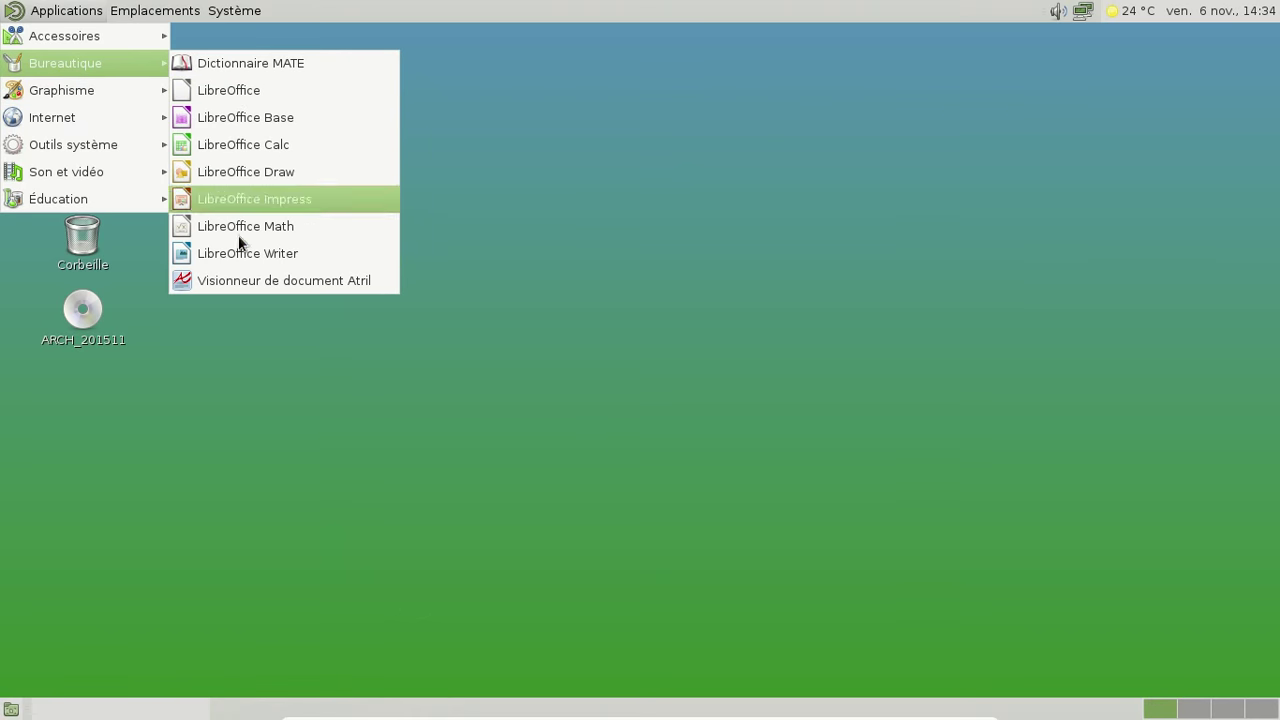
left_click(240, 147)
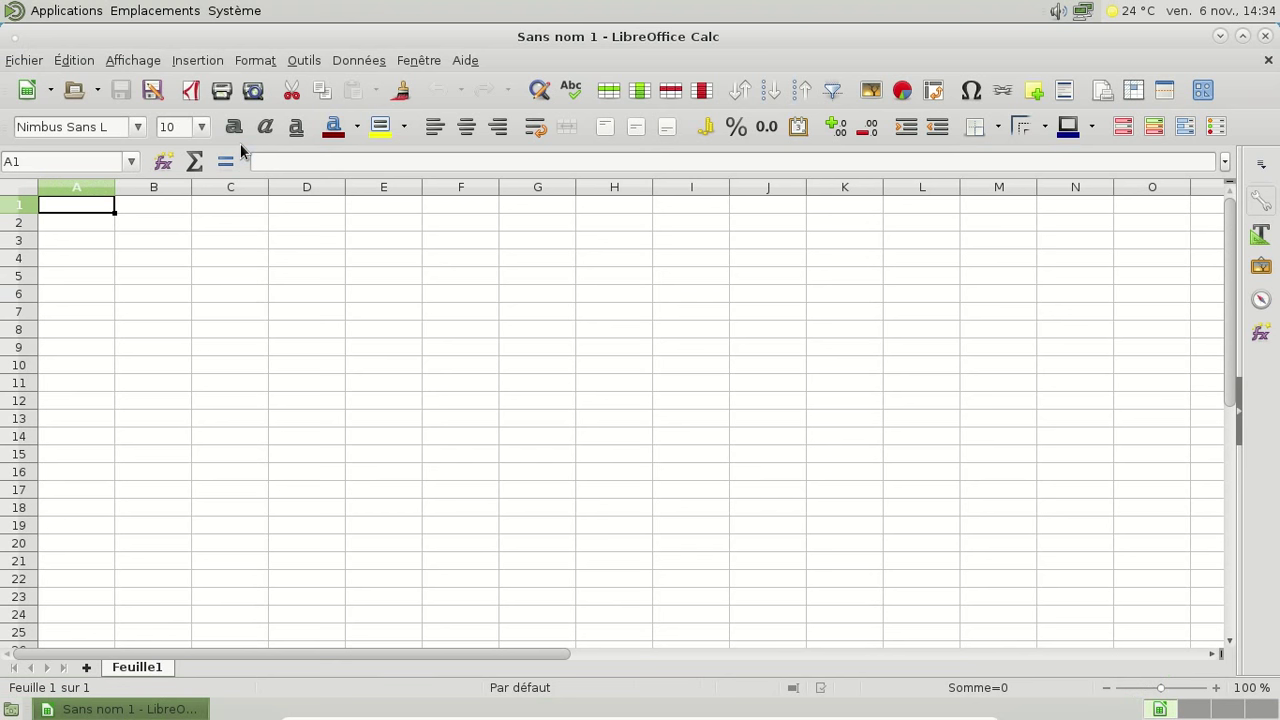
left_click(1265, 36)
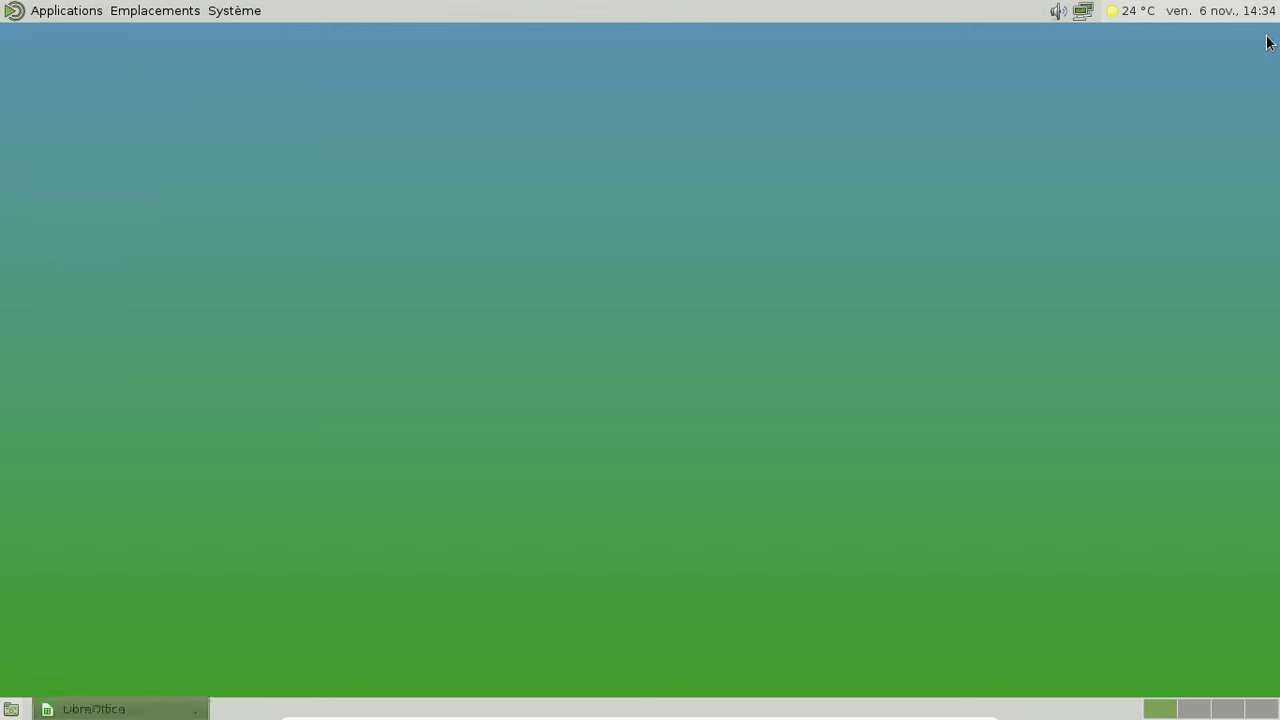
Shut down the computer from the MATE session and confirm the shutdown.
left_click(238, 11)
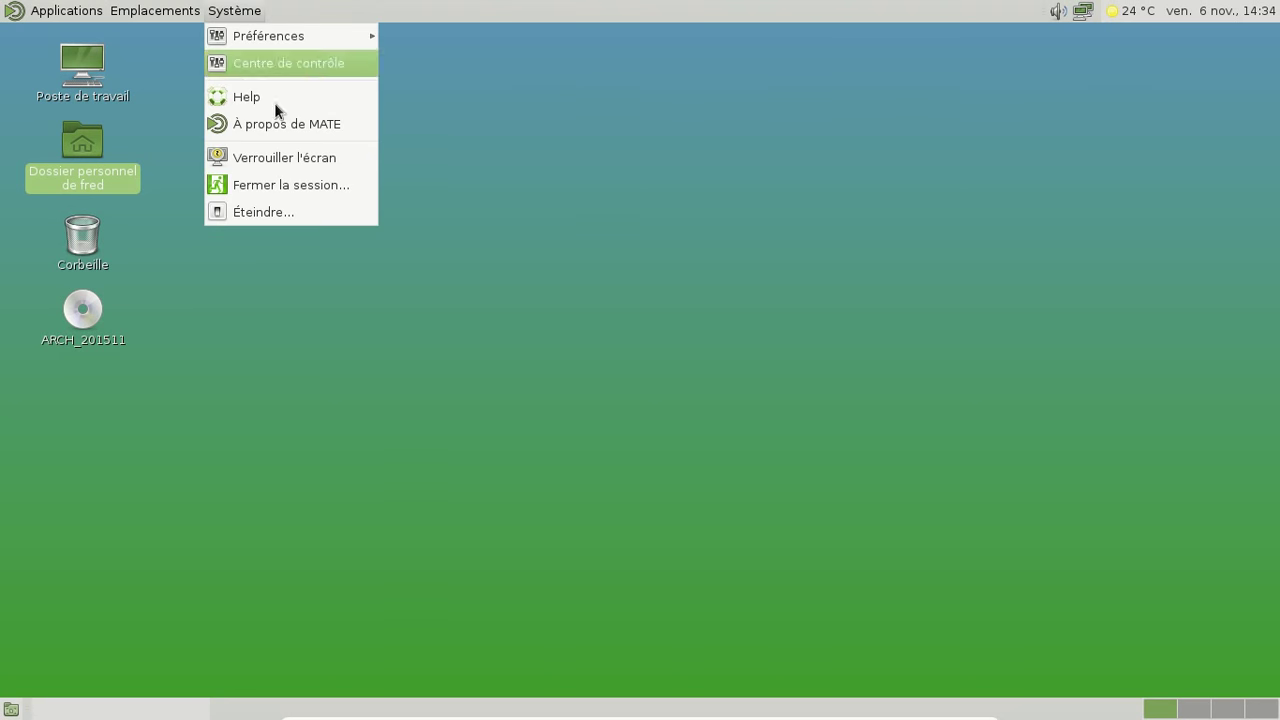
left_click(313, 214)
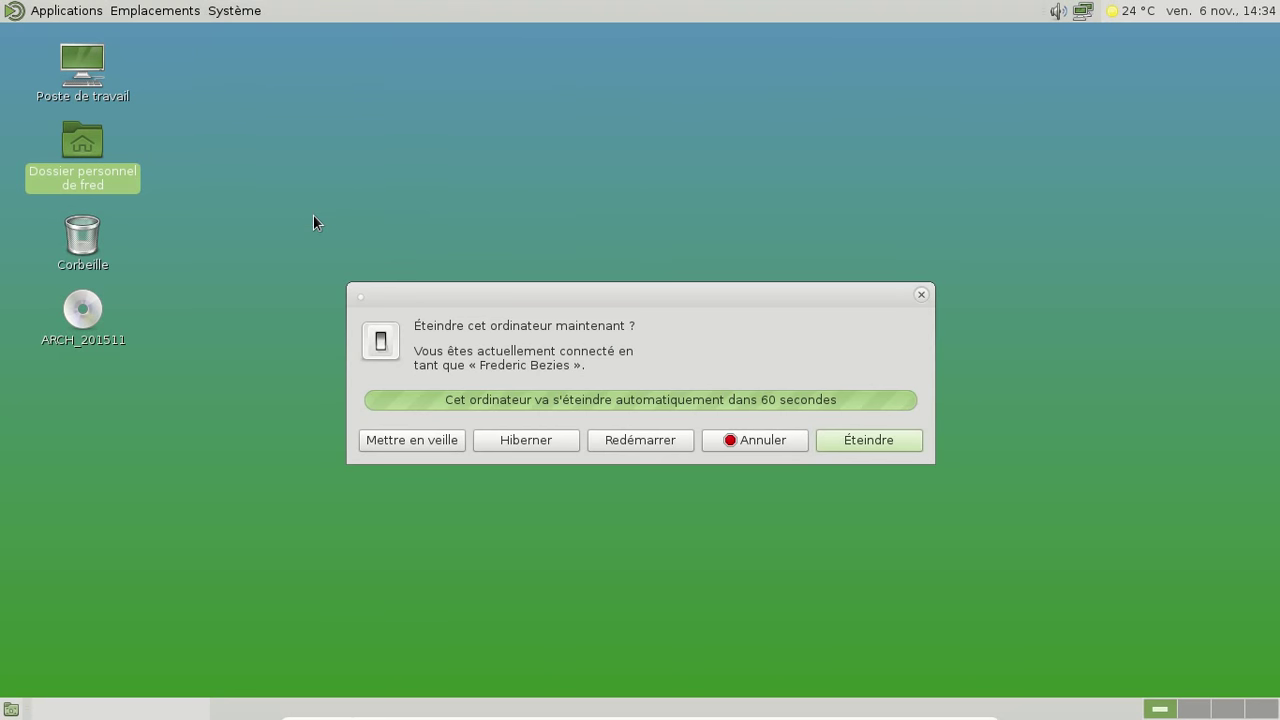
left_click(874, 446)
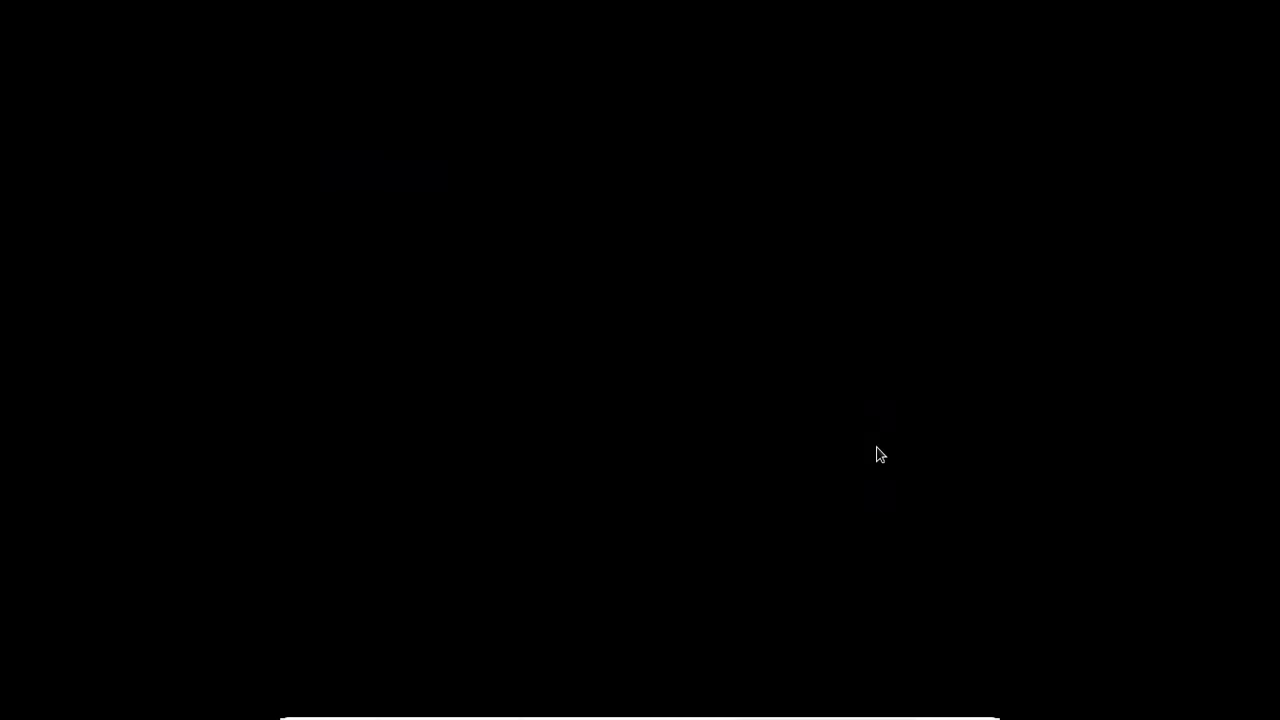
Start the Archlinux - Mate 1.12 - gtk3 virtual machine in VirtualBox, boot Arch Linux full screen, and log in with the account password.
key("Down")
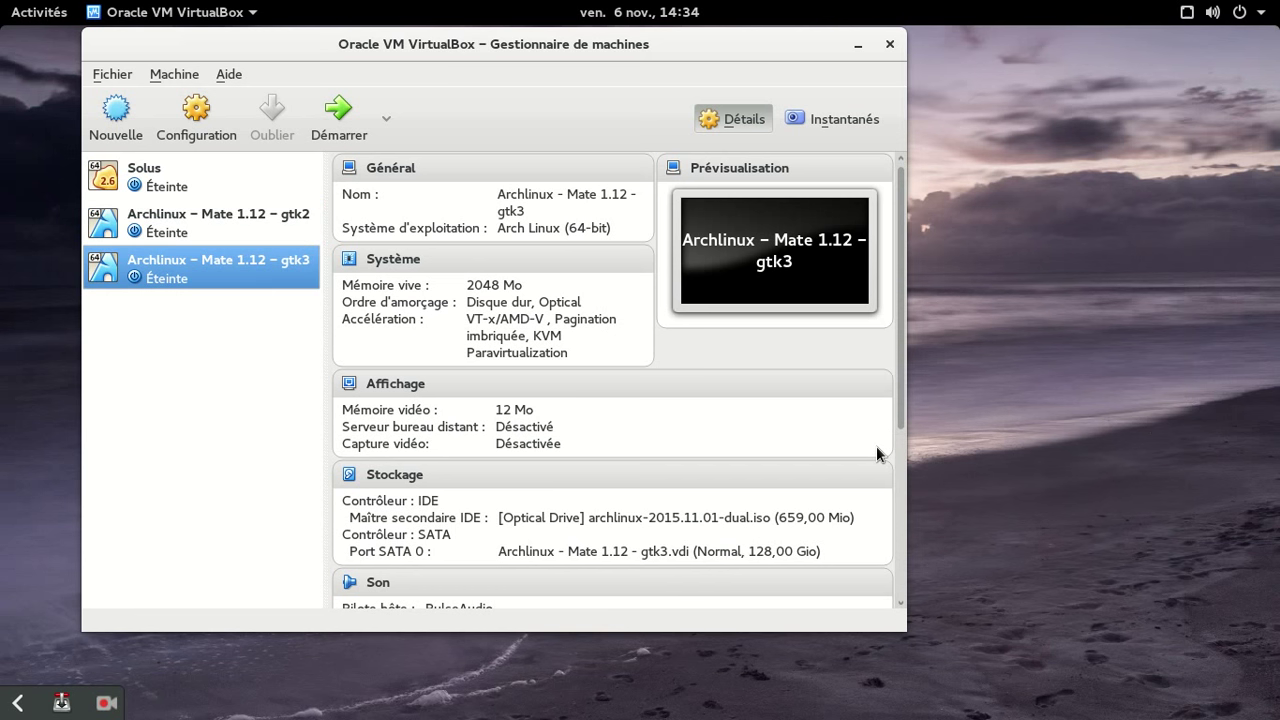
key("Return")
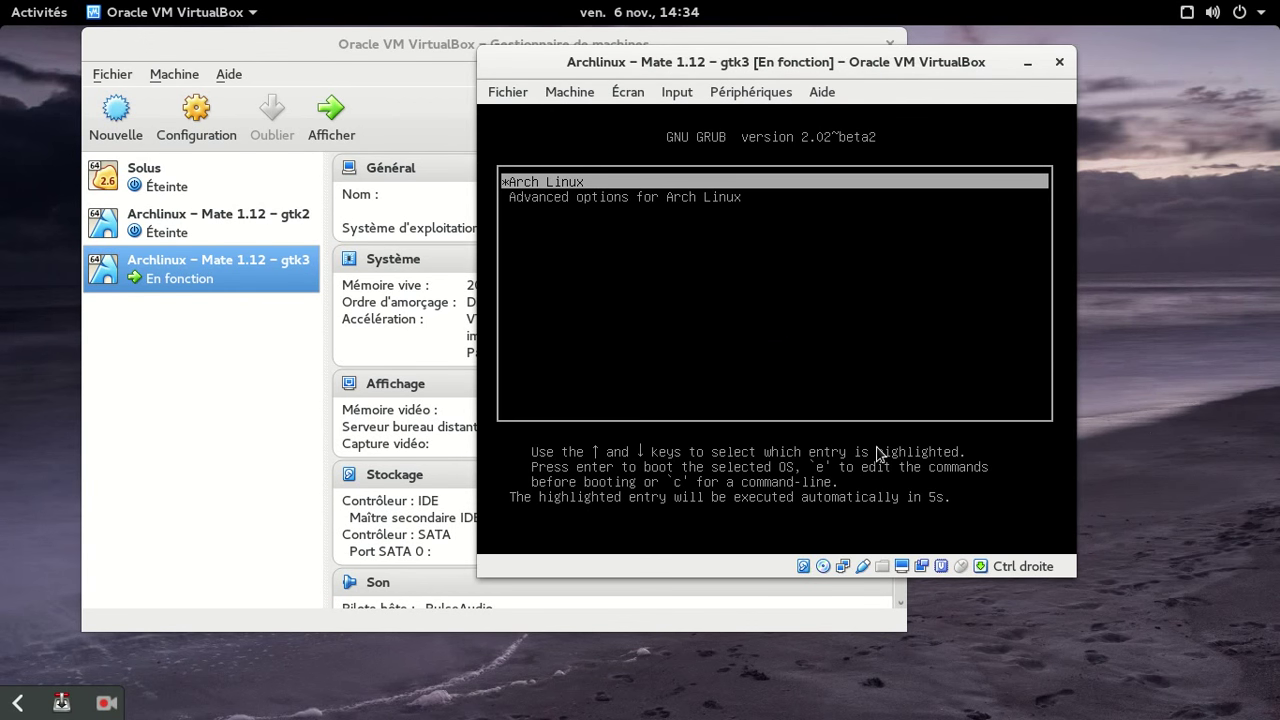
key("Return")
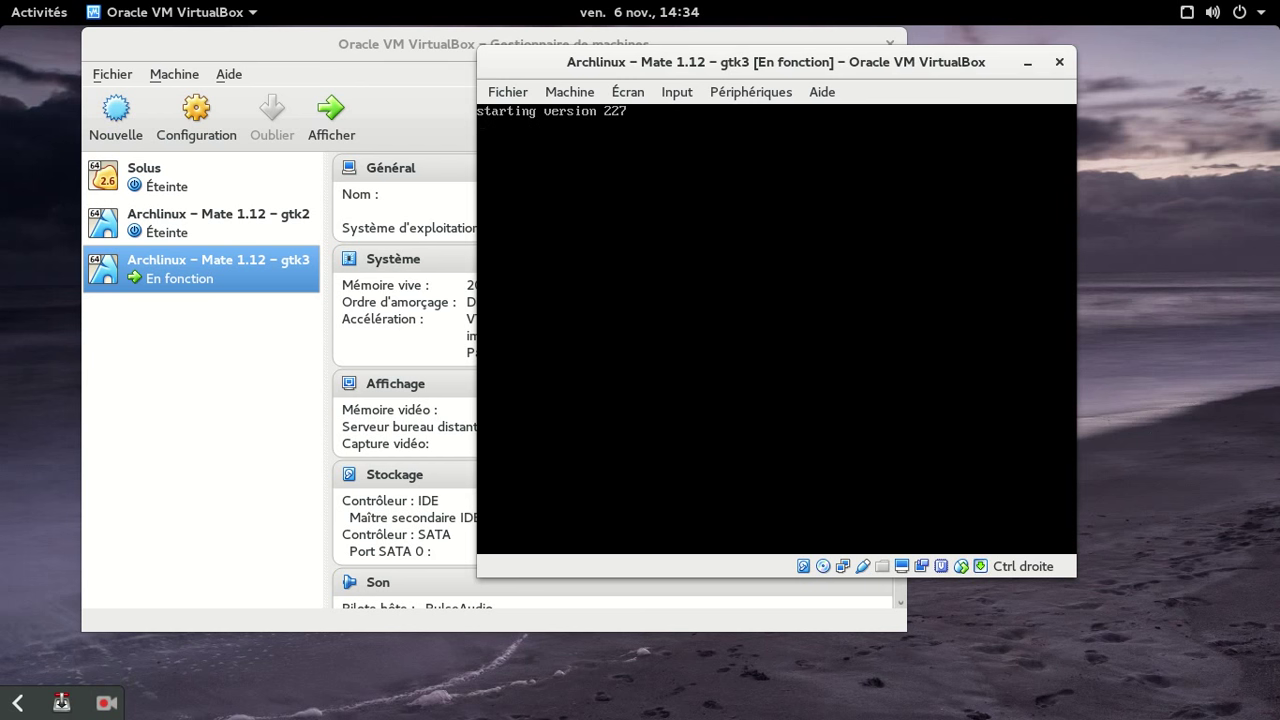
key("Control_R+f")
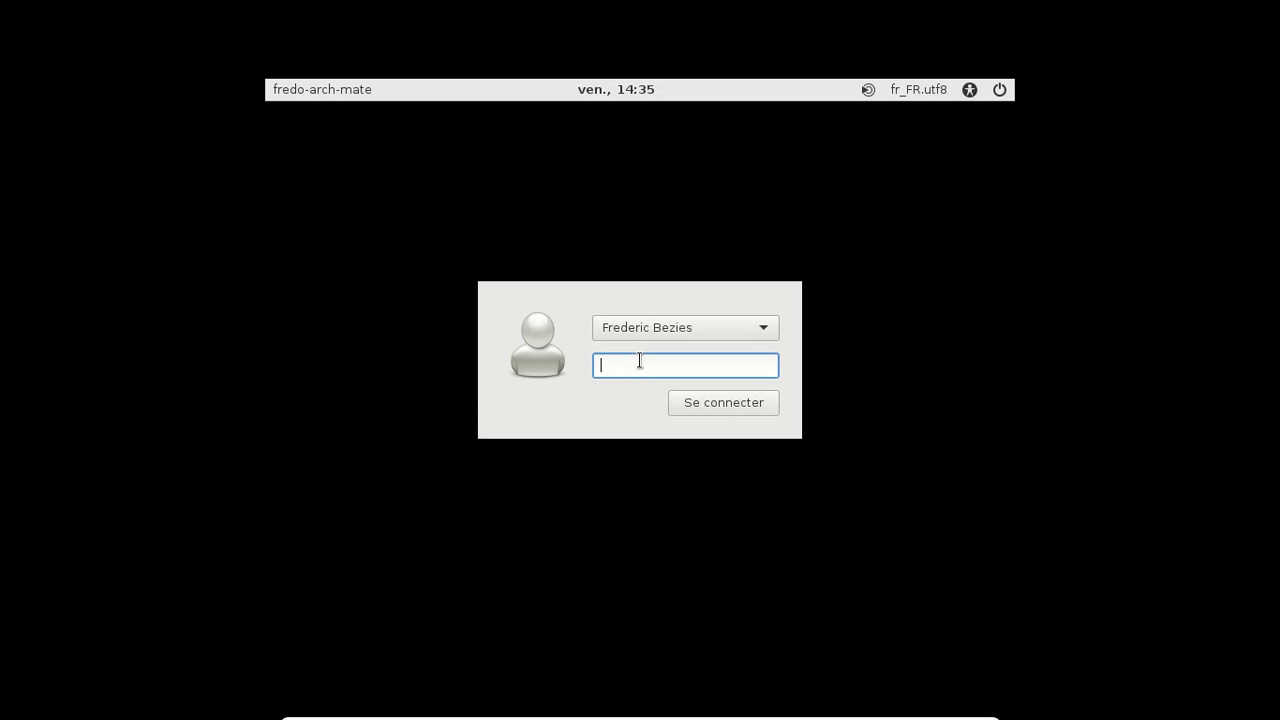
type("•••")
key("Return")
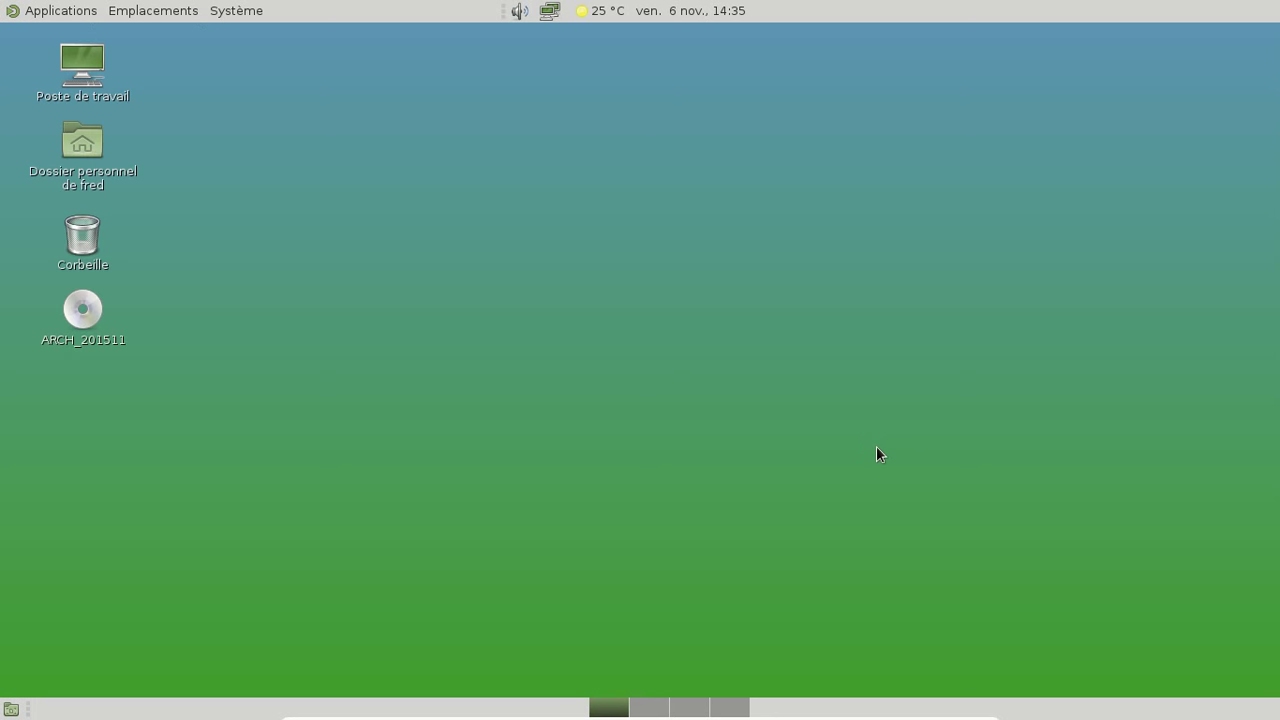
Unlock the clock applet, move it to the far end of the upper desktop panel, and lock it there.
right_click(617, 11)
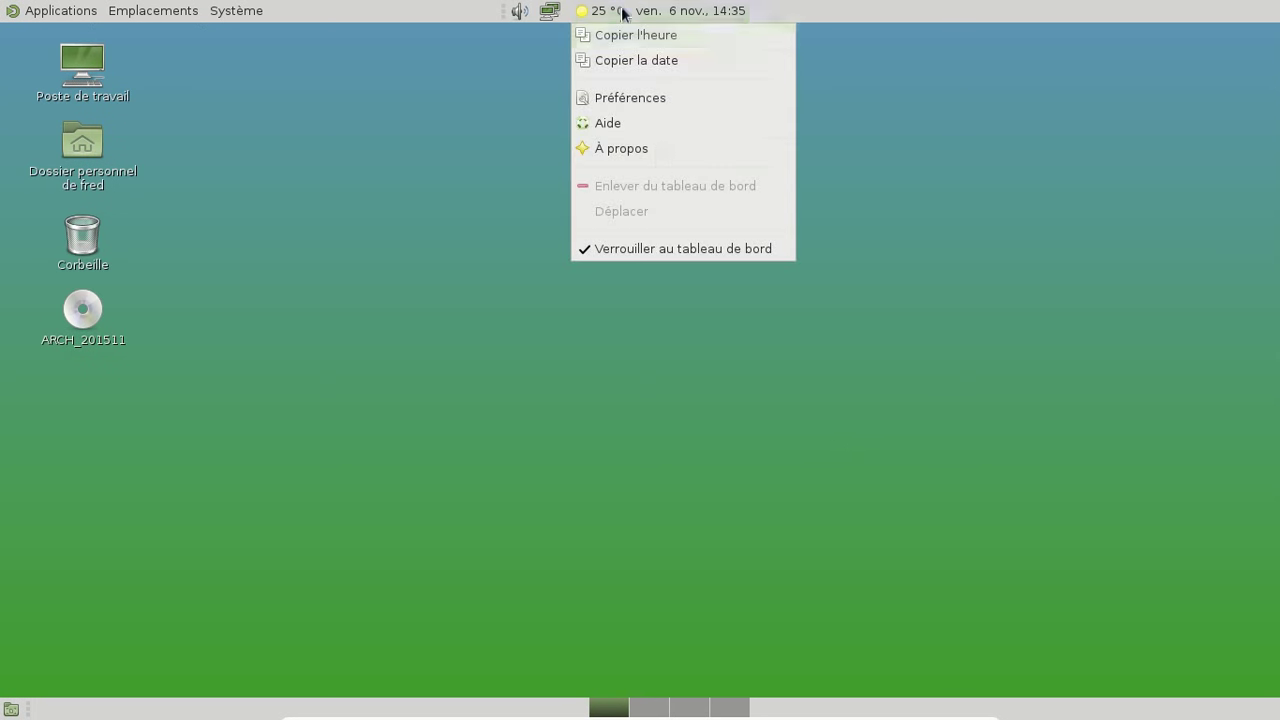
left_click(664, 251)
right_click(614, 12)
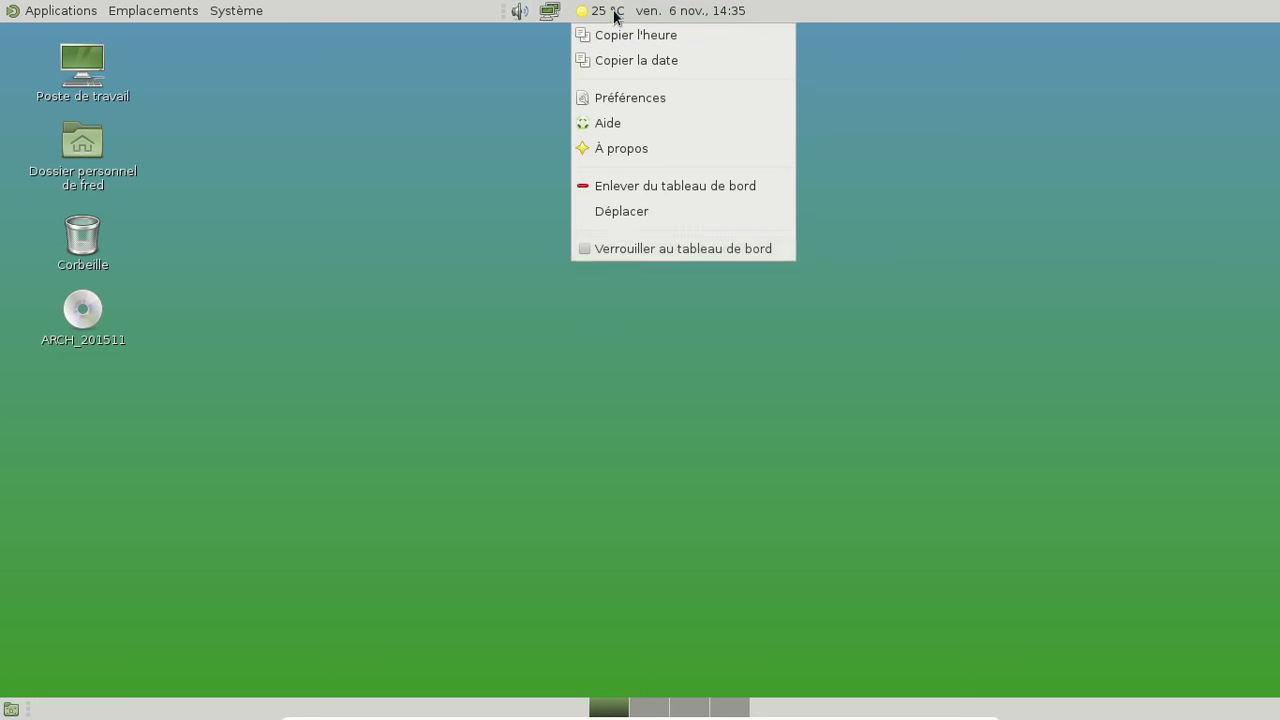
left_click(663, 214)
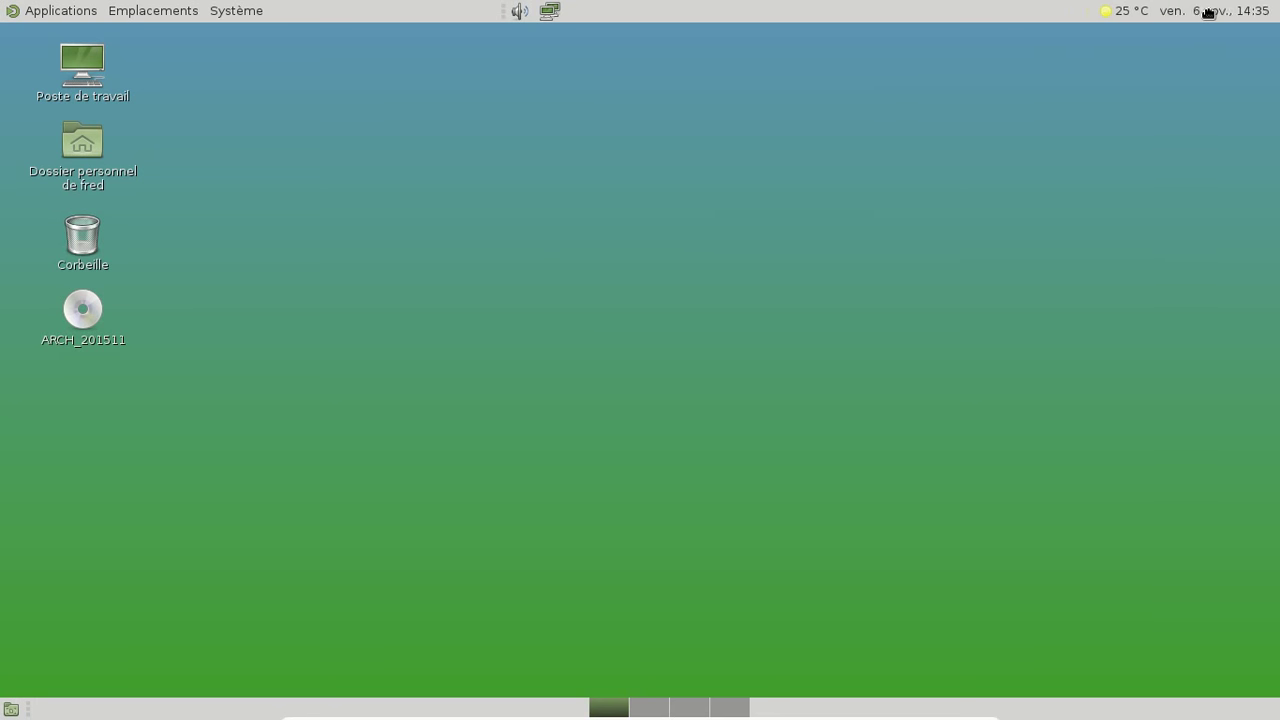
right_click(1204, 18)
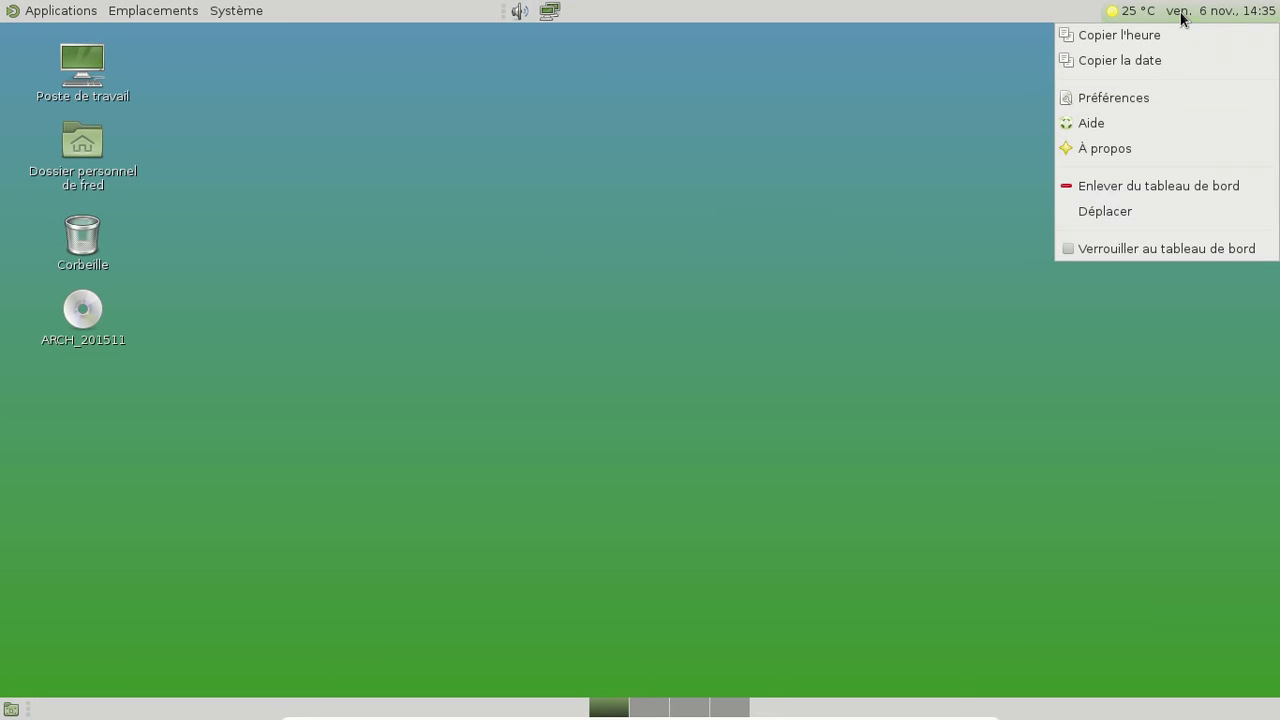
left_click(1146, 248)
Unlock the notification area holding the sound and network icons, move it directly beside the clock, and lock it there.
left_click(519, 11)
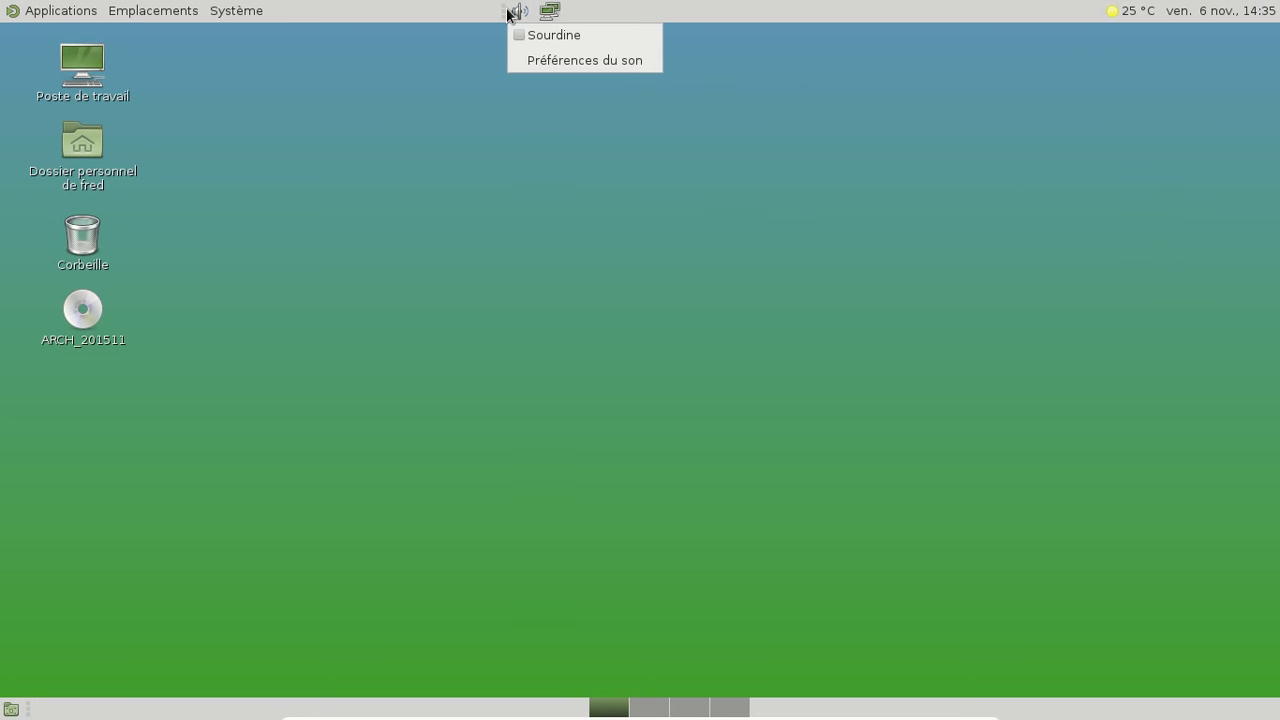
right_click(505, 13)
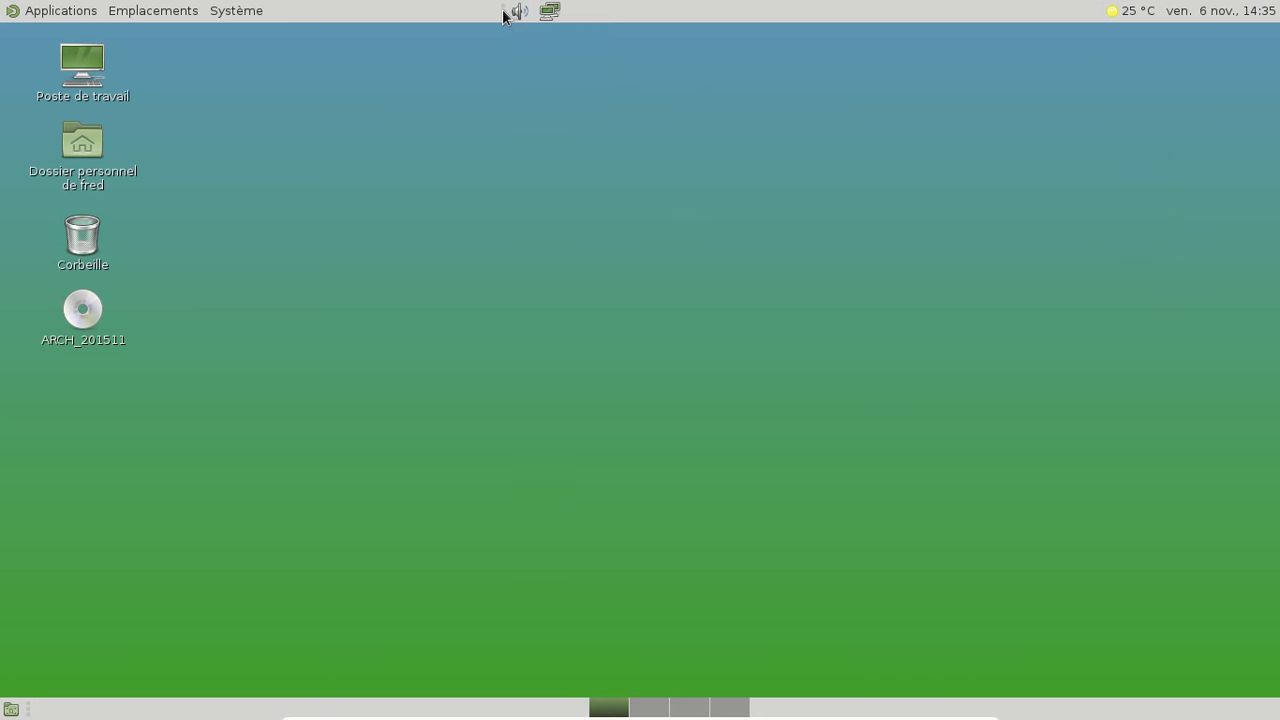
right_click(505, 13)
left_click(562, 162)
right_click(506, 14)
left_click(561, 125)
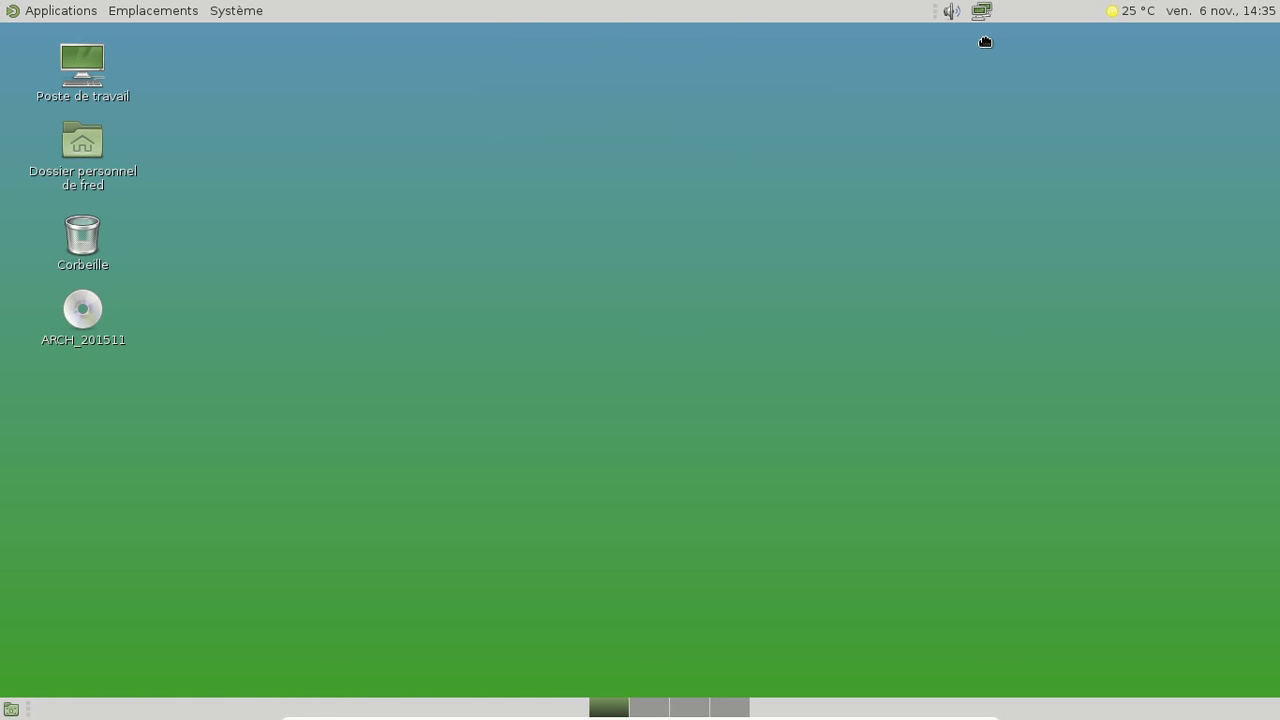
left_click(1048, 12)
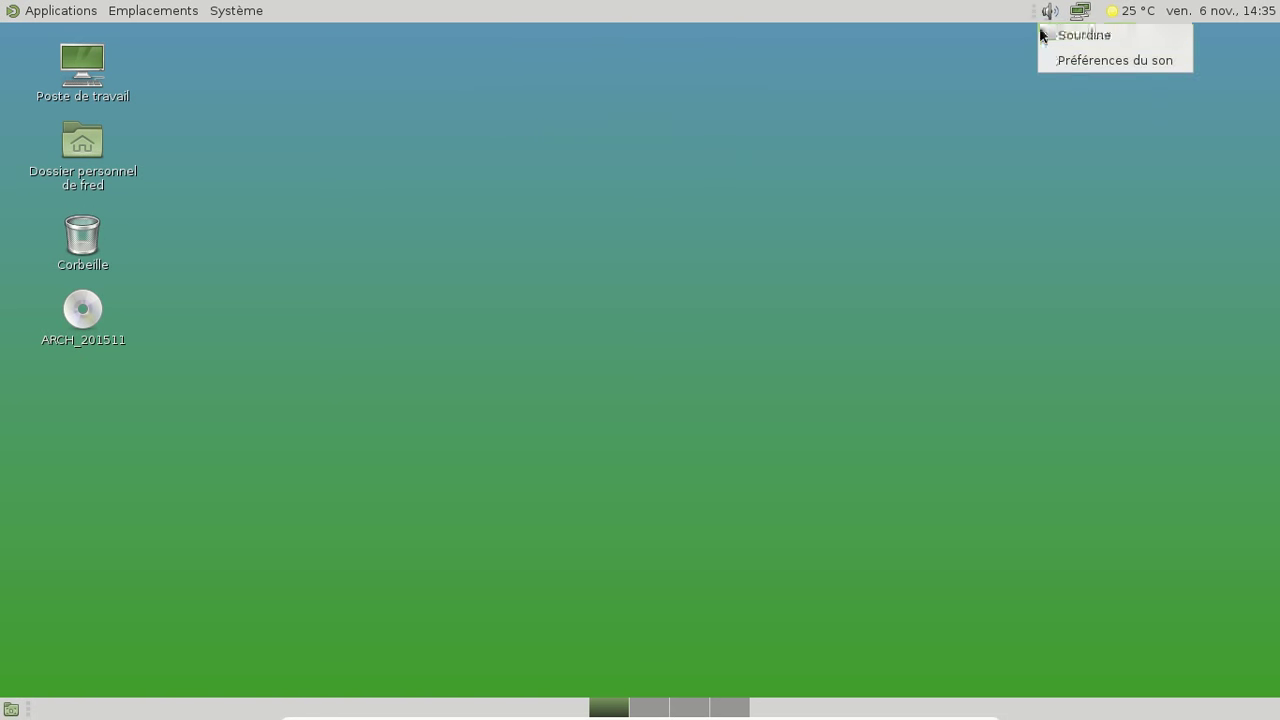
left_click(1030, 48)
right_click(1034, 12)
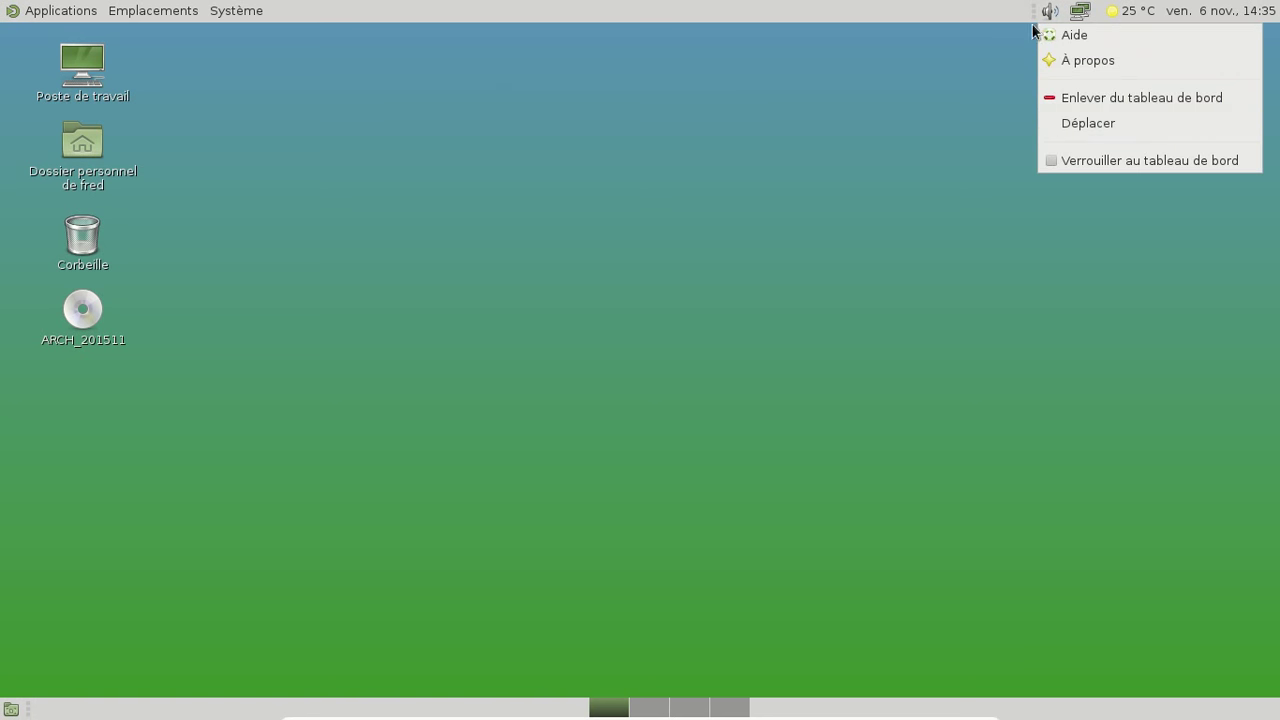
left_click(1082, 165)
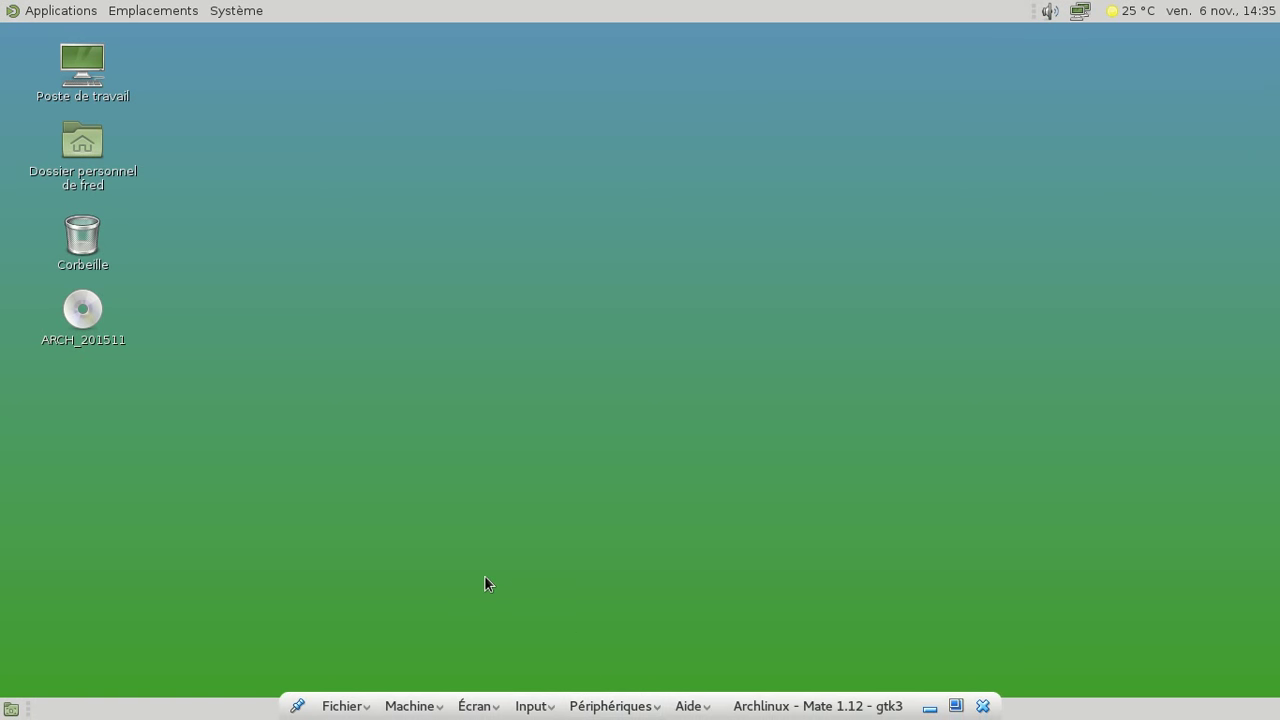
Unlock the workspace switcher, move it to the far end of the lower desktop panel, and lock it there.
right_click(610, 704)
left_click(620, 688)
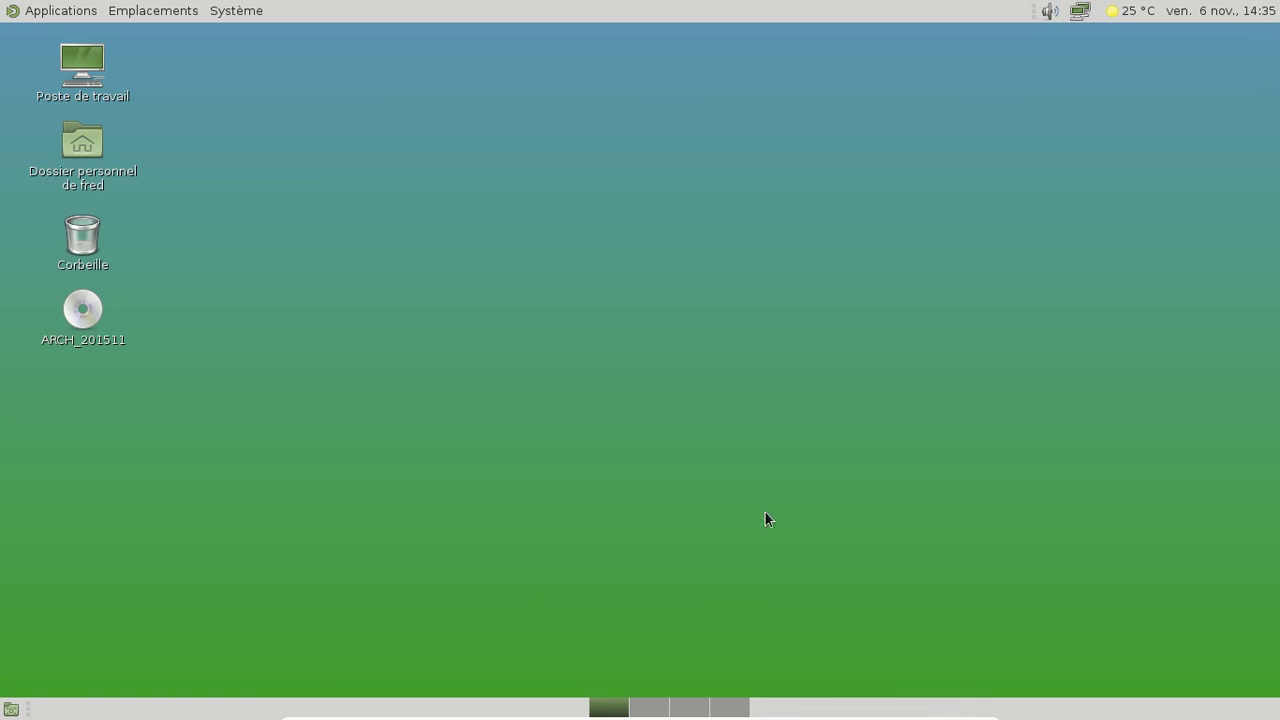
right_click(624, 710)
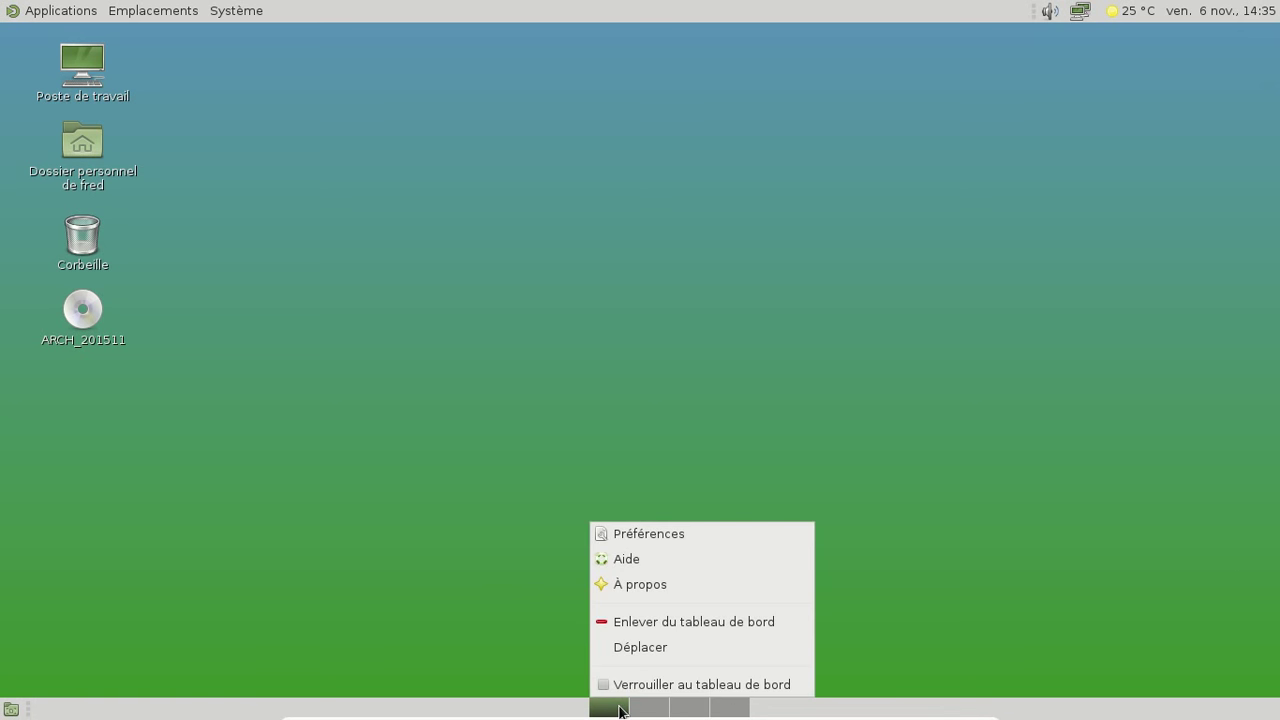
left_click(638, 647)
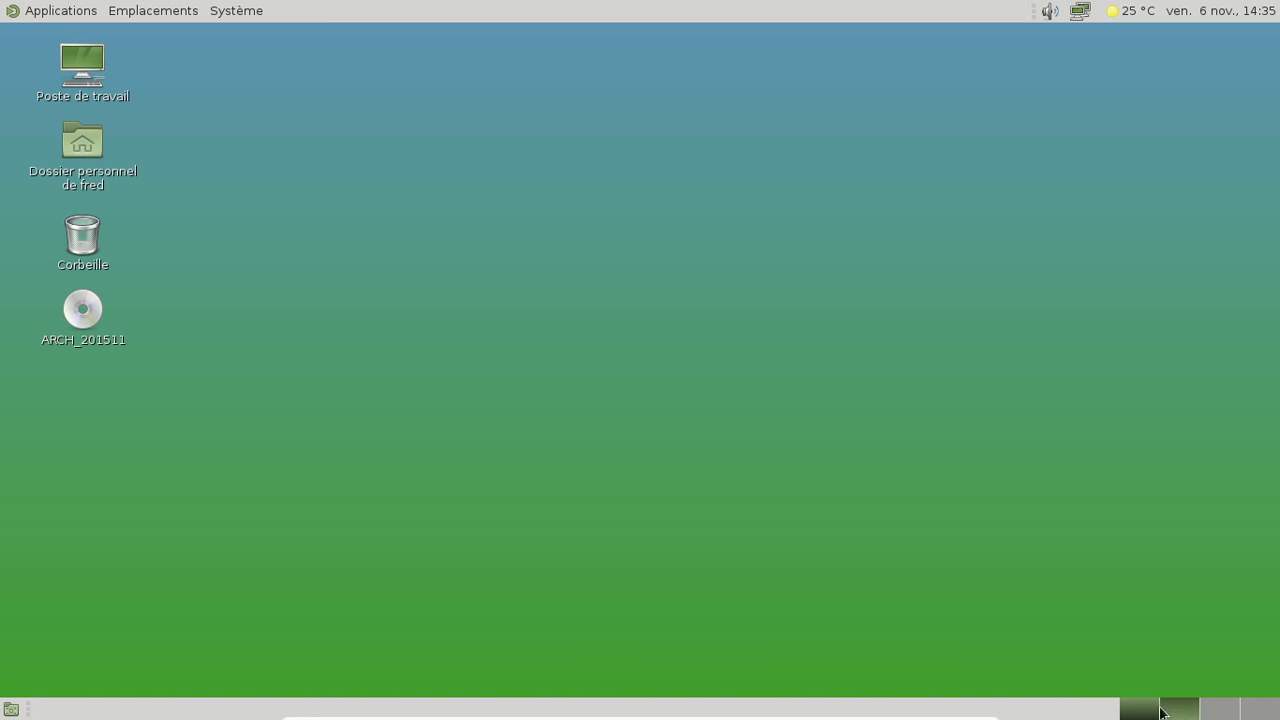
right_click(1145, 710)
left_click(1126, 684)
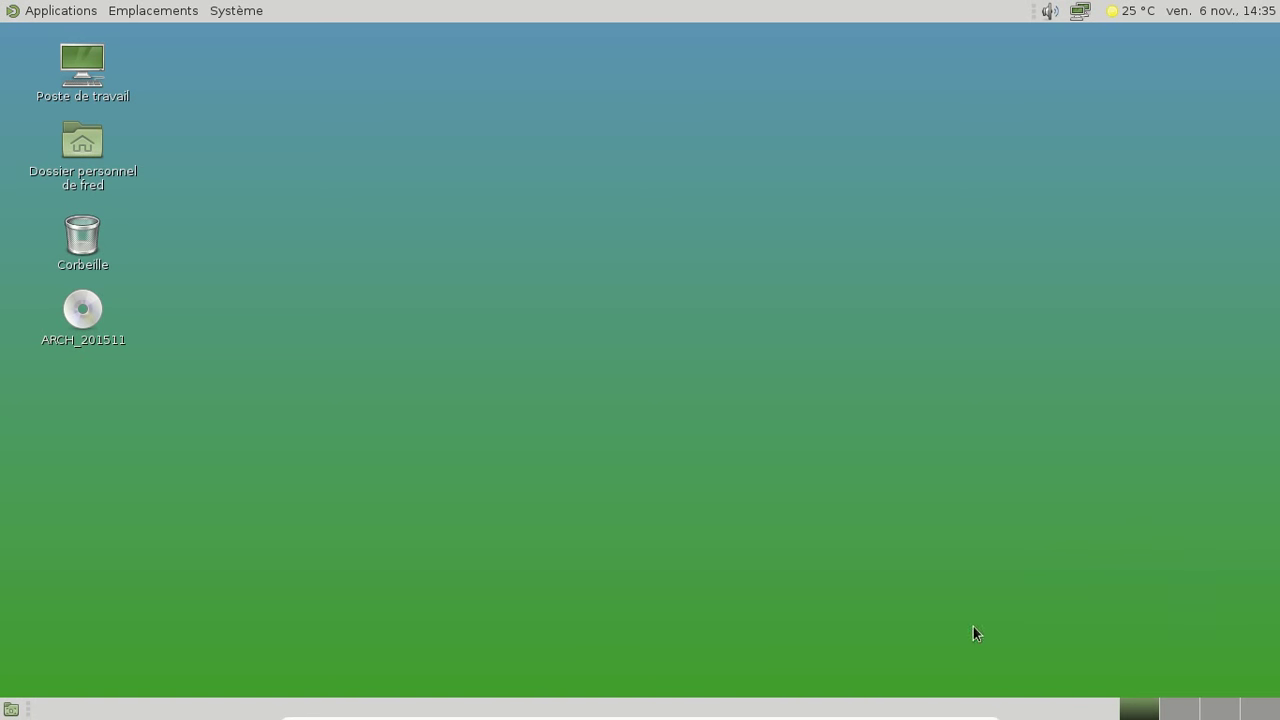
Browse the application categories, launch the MATE system monitor, and examine its resource usage and system information.
left_click(28, 12)
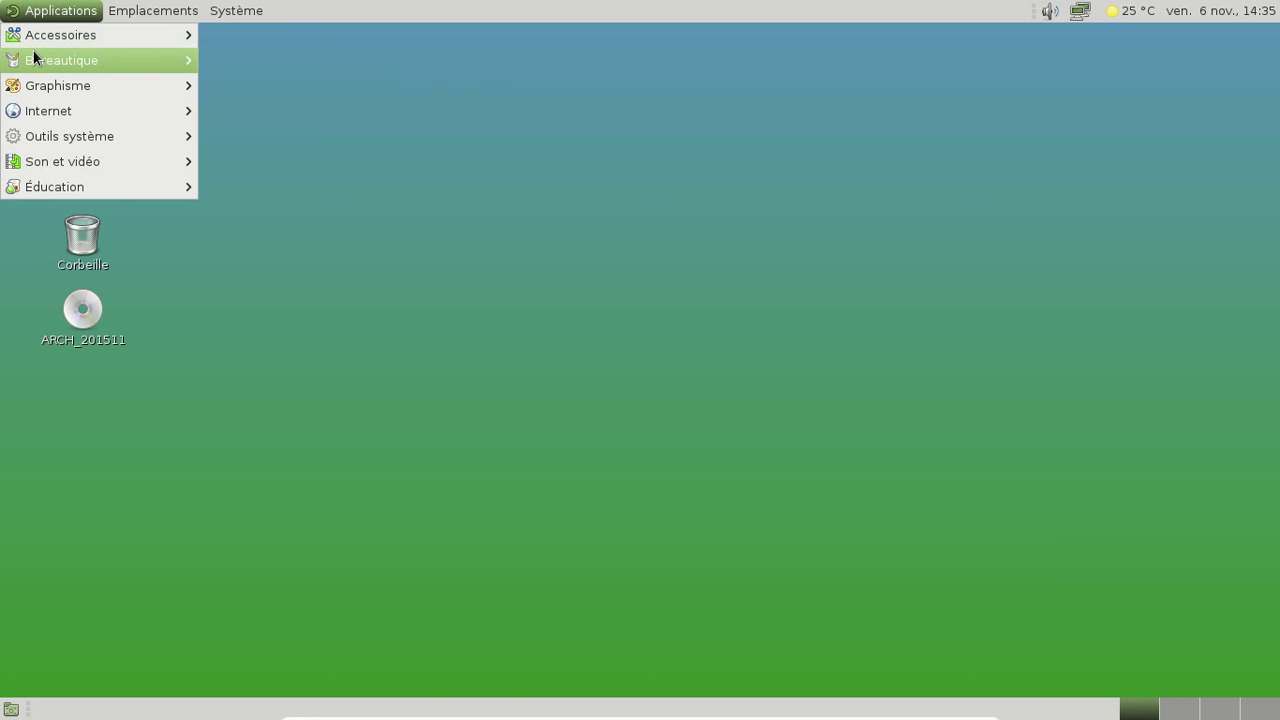
mouse_move(33, 57)
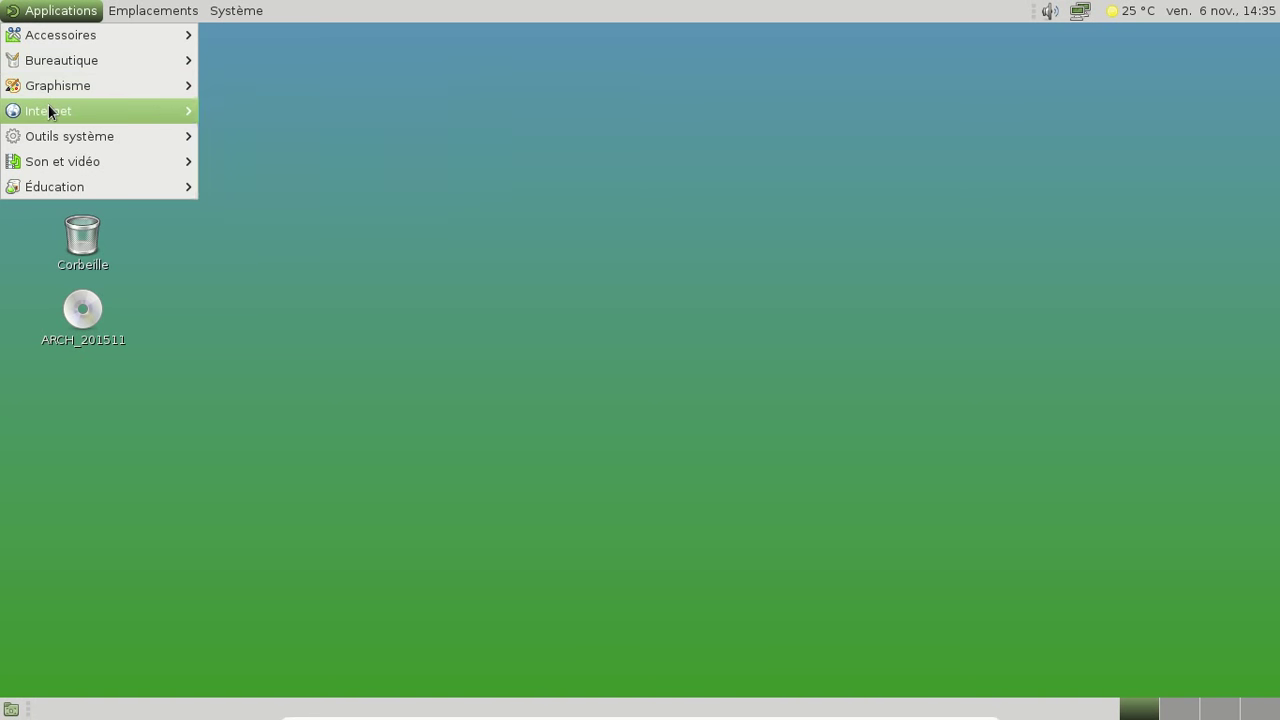
mouse_move(49, 135)
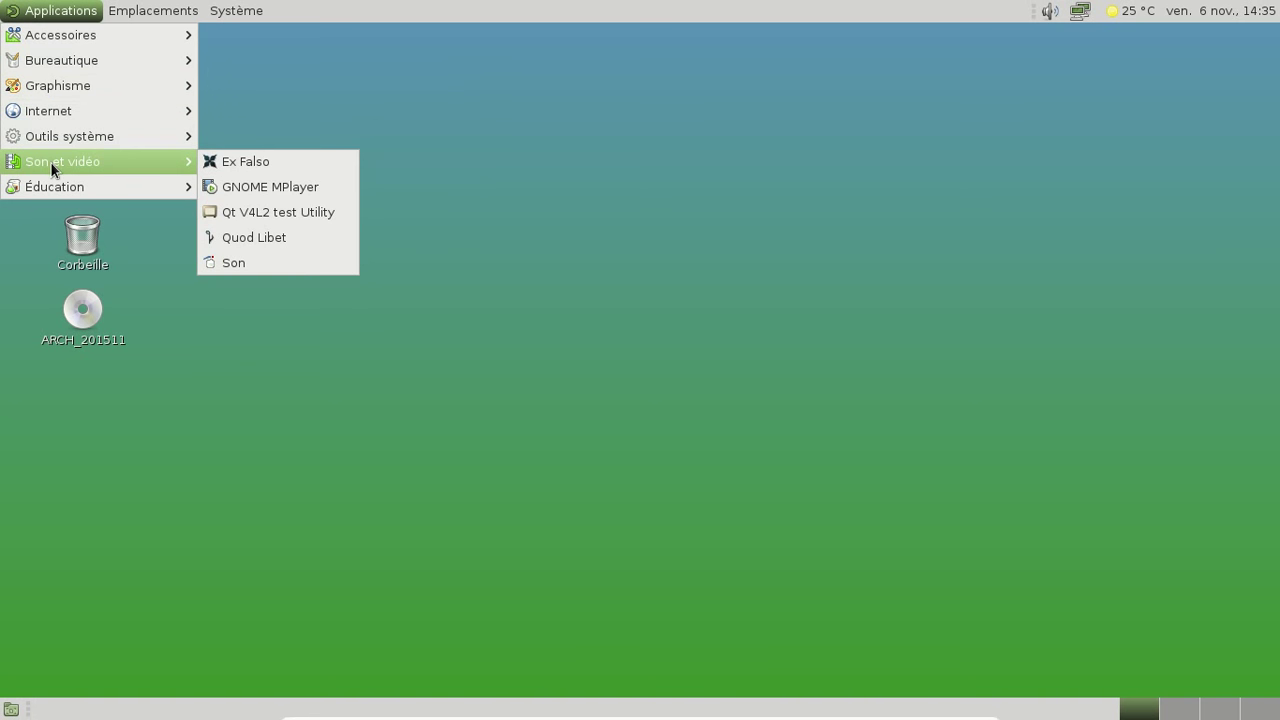
mouse_move(51, 181)
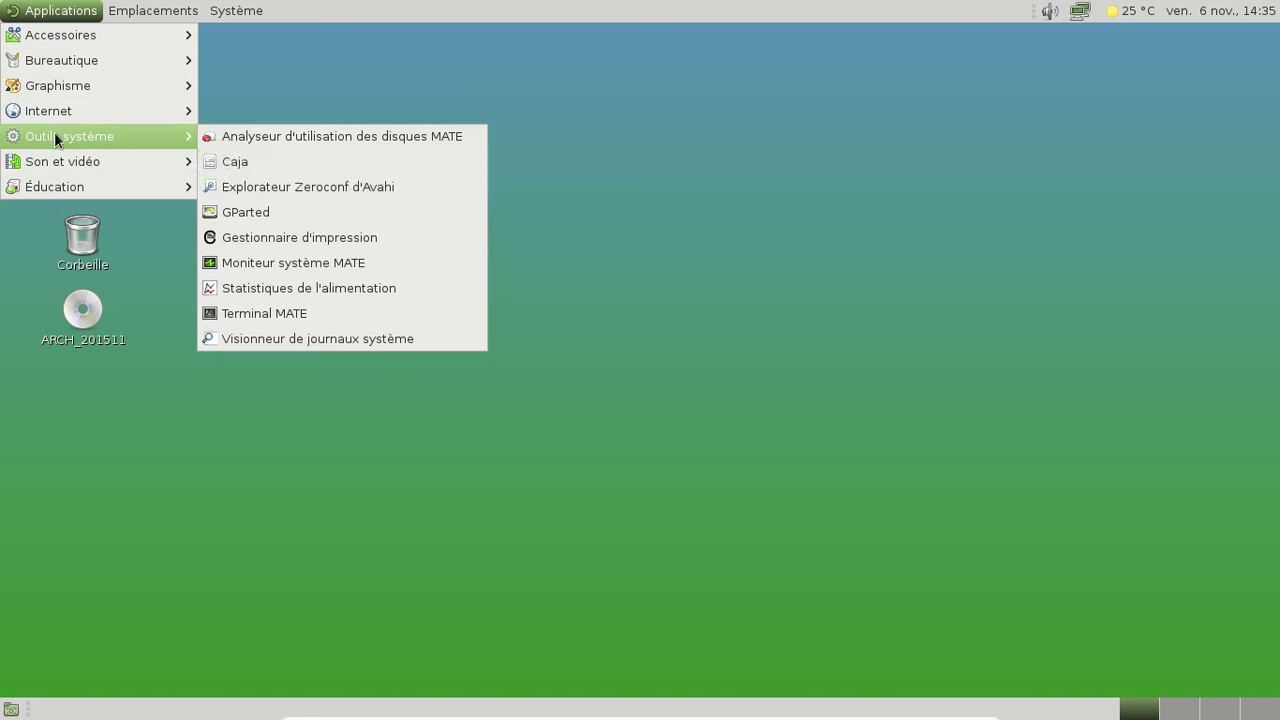
left_click(310, 266)
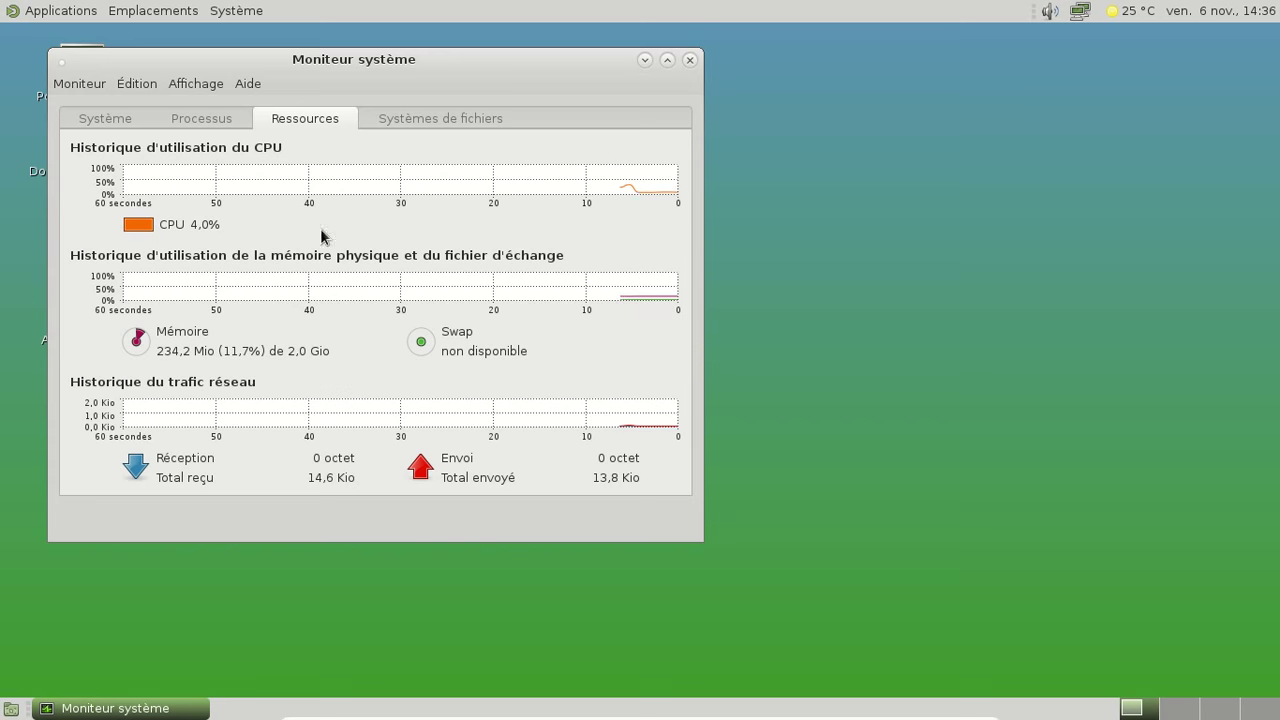
left_click_drag(345, 59, 545, 61)
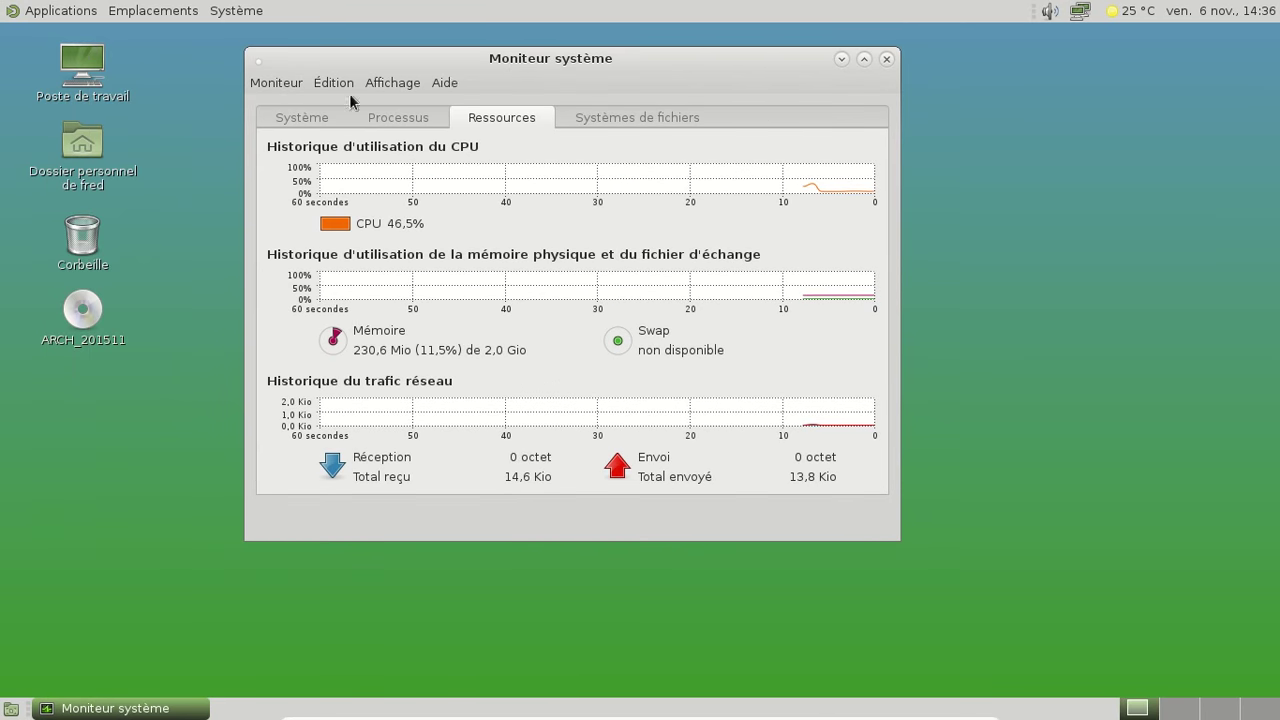
left_click(295, 117)
Launch a terminal and activate swap with sudo swapon /dev/sda2, entering the account's sudo password.
left_click(60, 10)
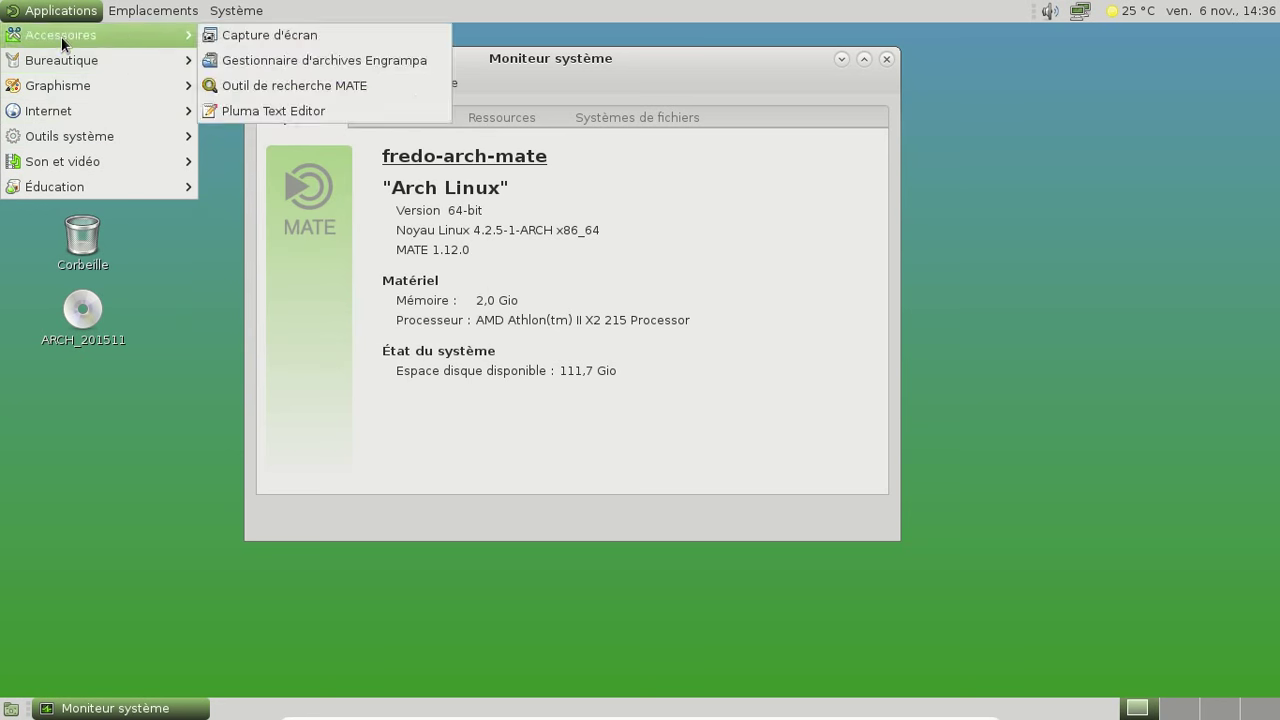
mouse_move(129, 110)
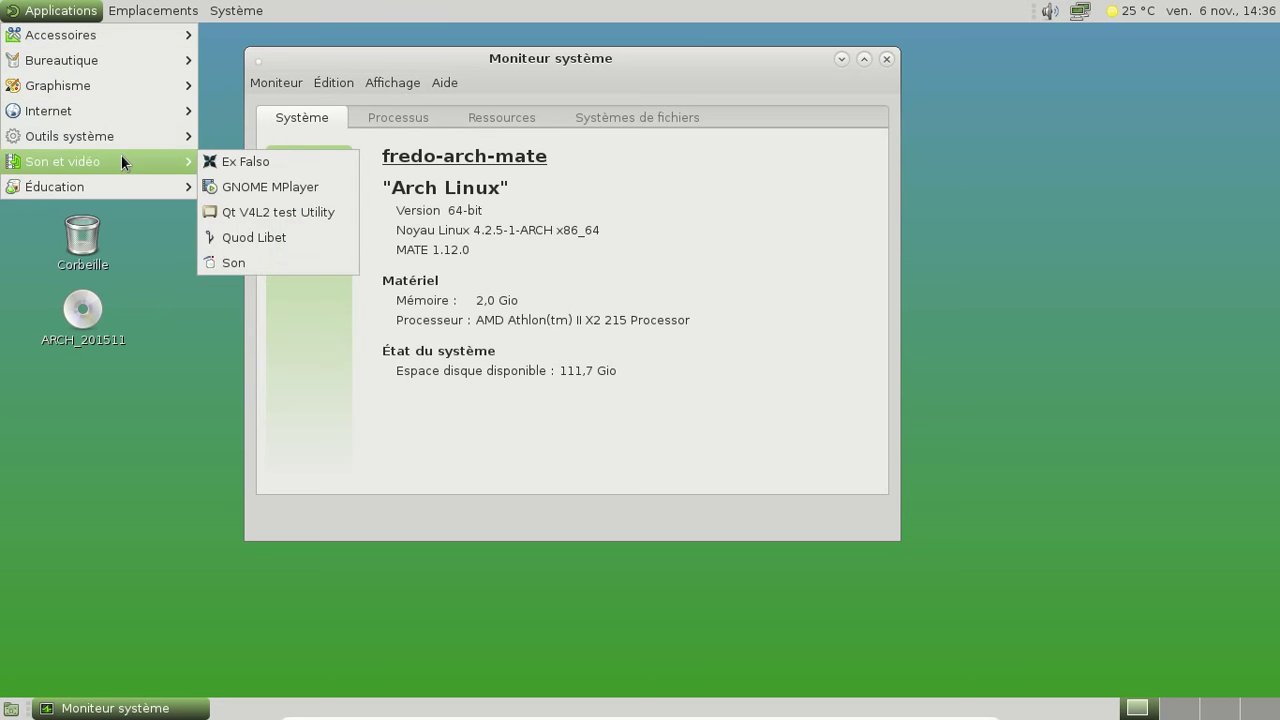
mouse_move(113, 137)
left_click(285, 306)
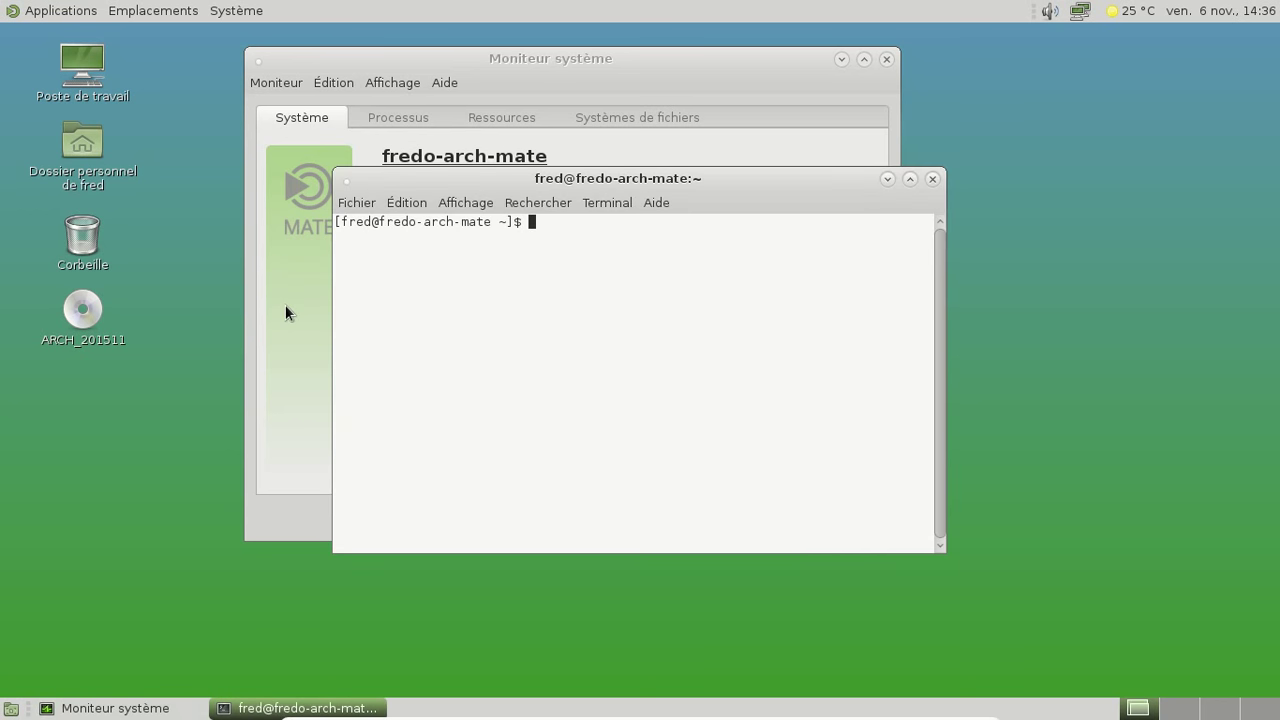
type("sudo swapo")
type("n /dev/sda2")
key("Return")
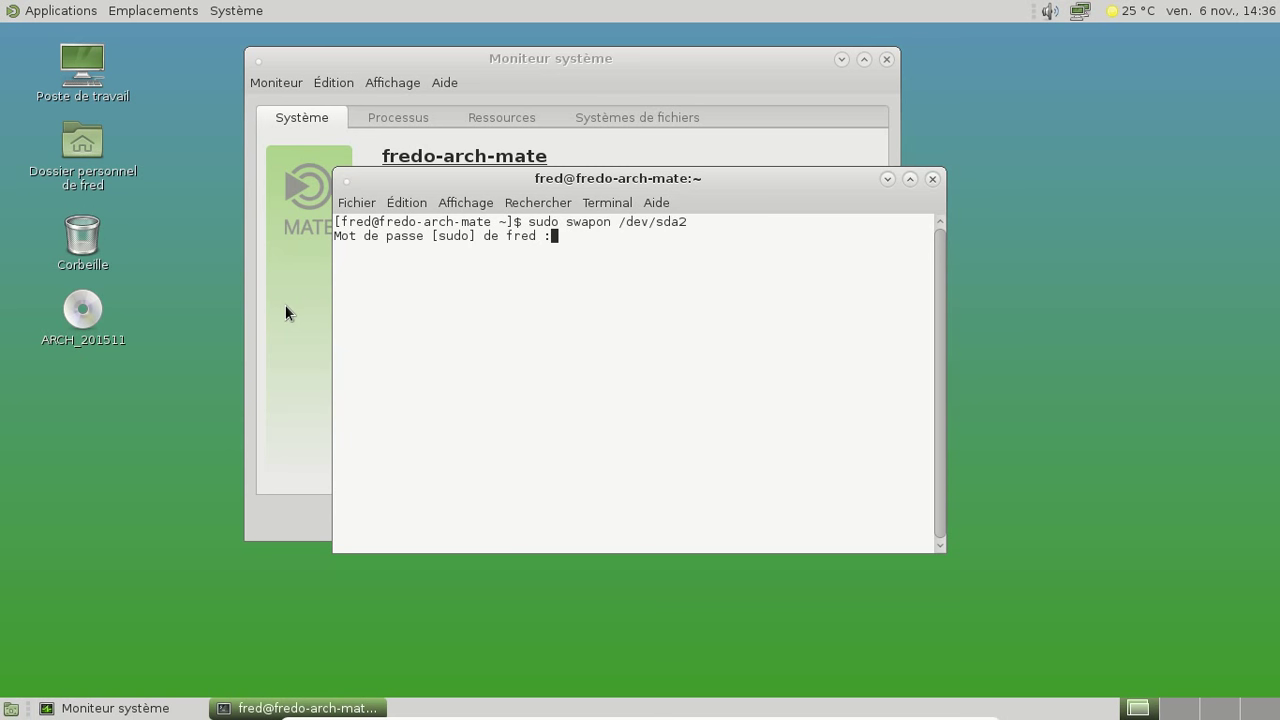
key("Return")
Install the French LibreOffice language package with yaourt -S libreoffice-fresh-fr, accepting the installation.
type("yao")
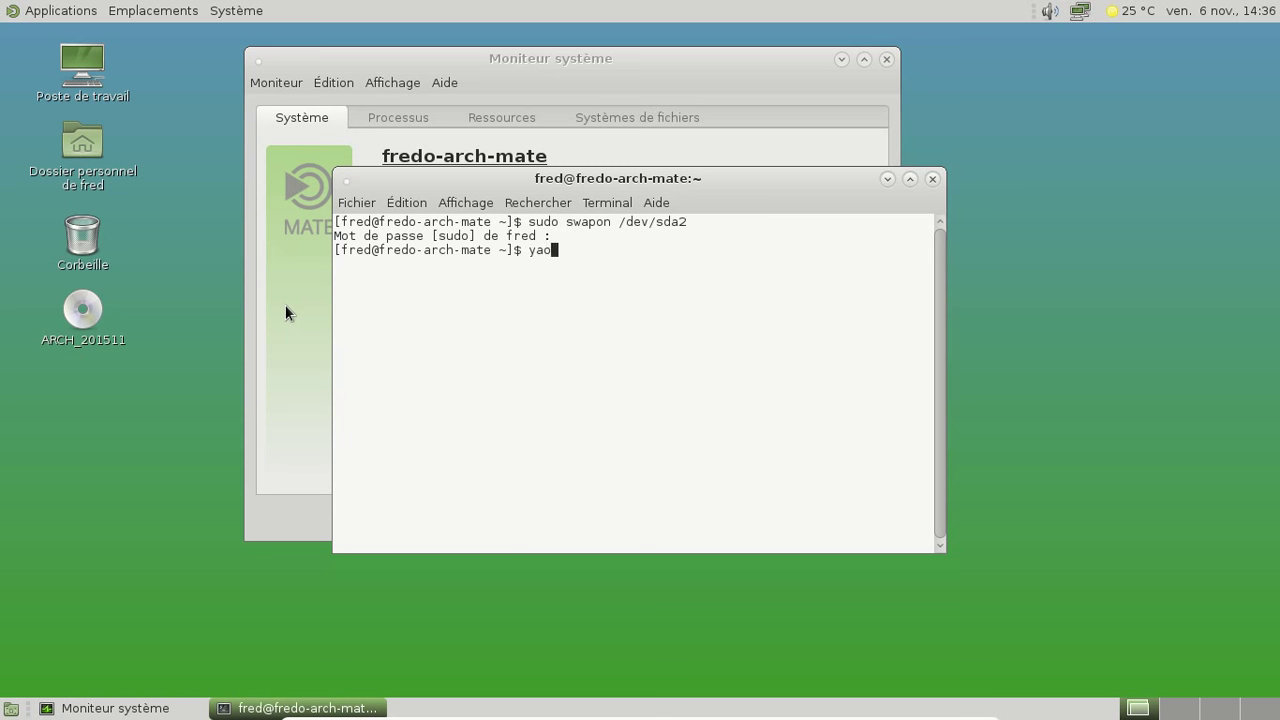
type("urt -S libreoffice-fres")
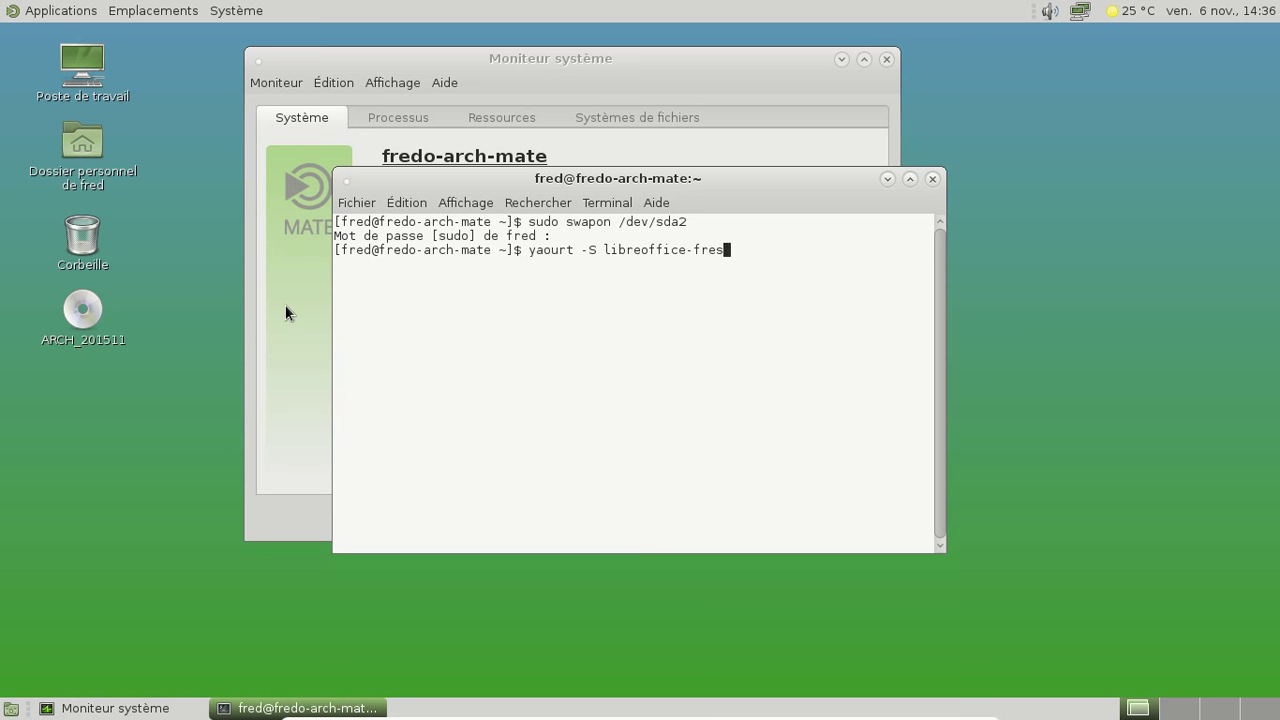
type("h-fr")
key("Return")
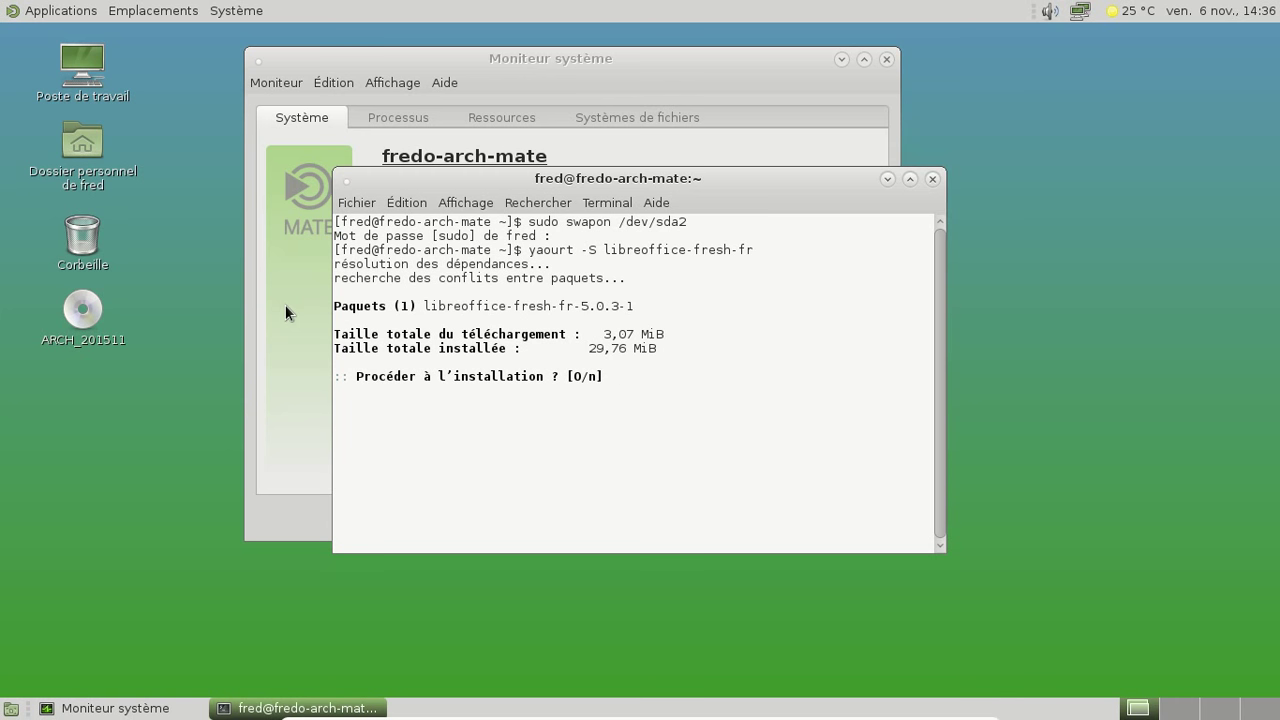
key("Return")
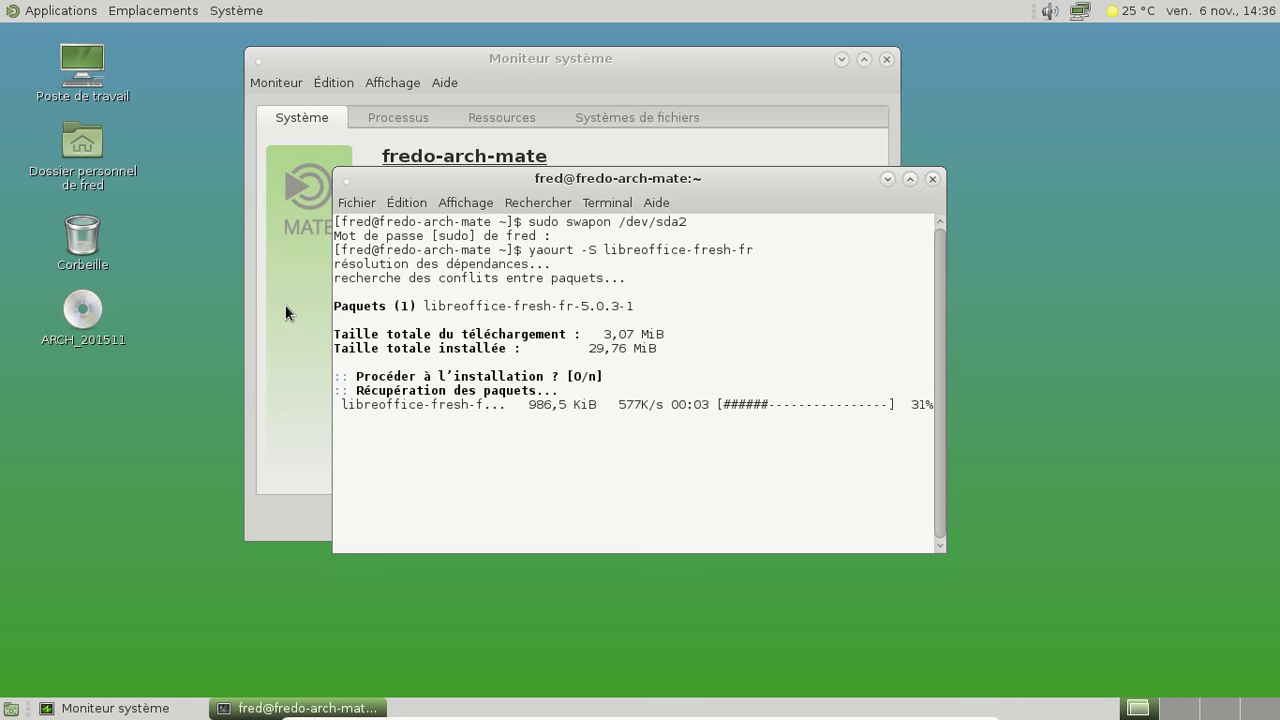
Examine the processes, resource usage and file systems in the system monitor, and close it.
left_click(485, 50)
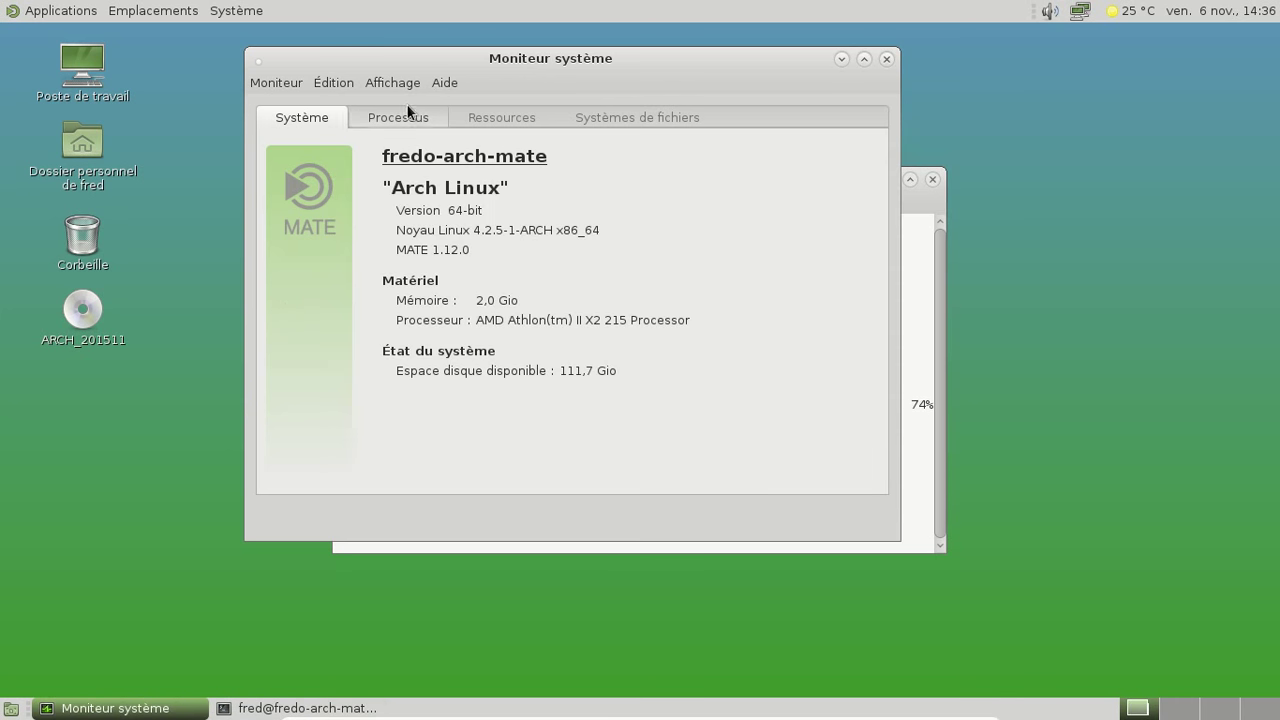
left_click(408, 112)
left_click(487, 117)
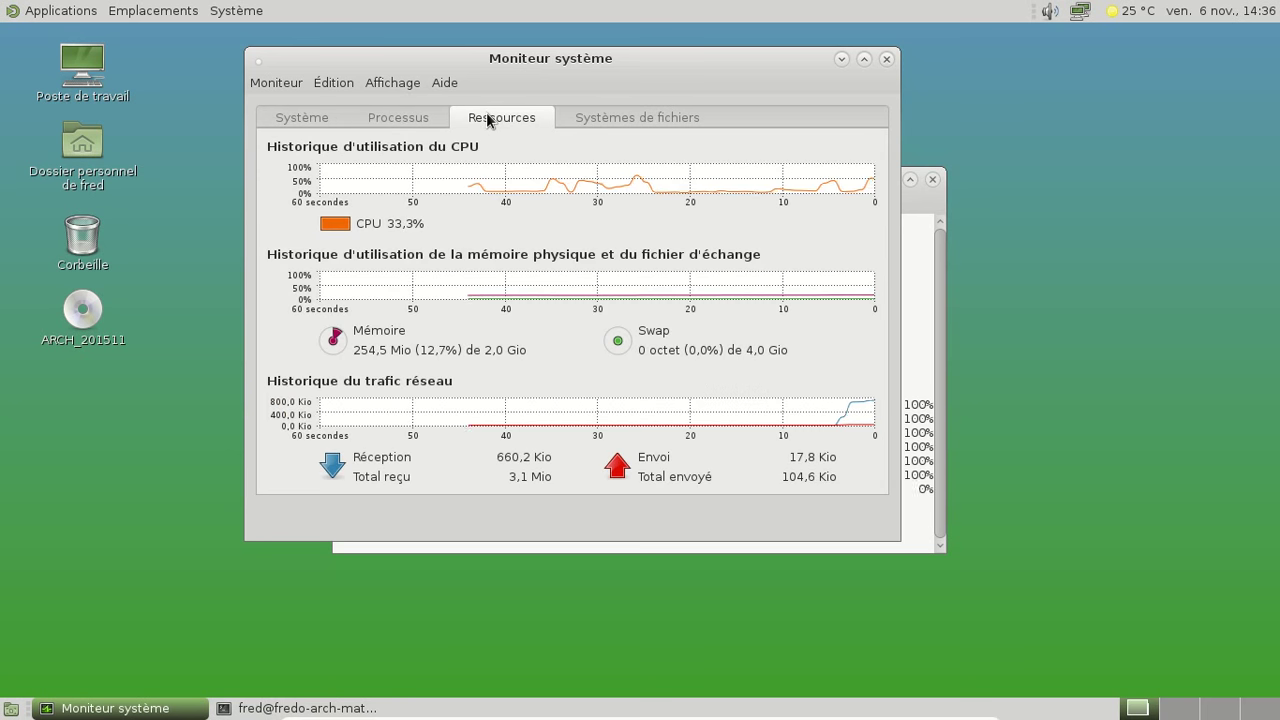
left_click(423, 118)
left_click(594, 117)
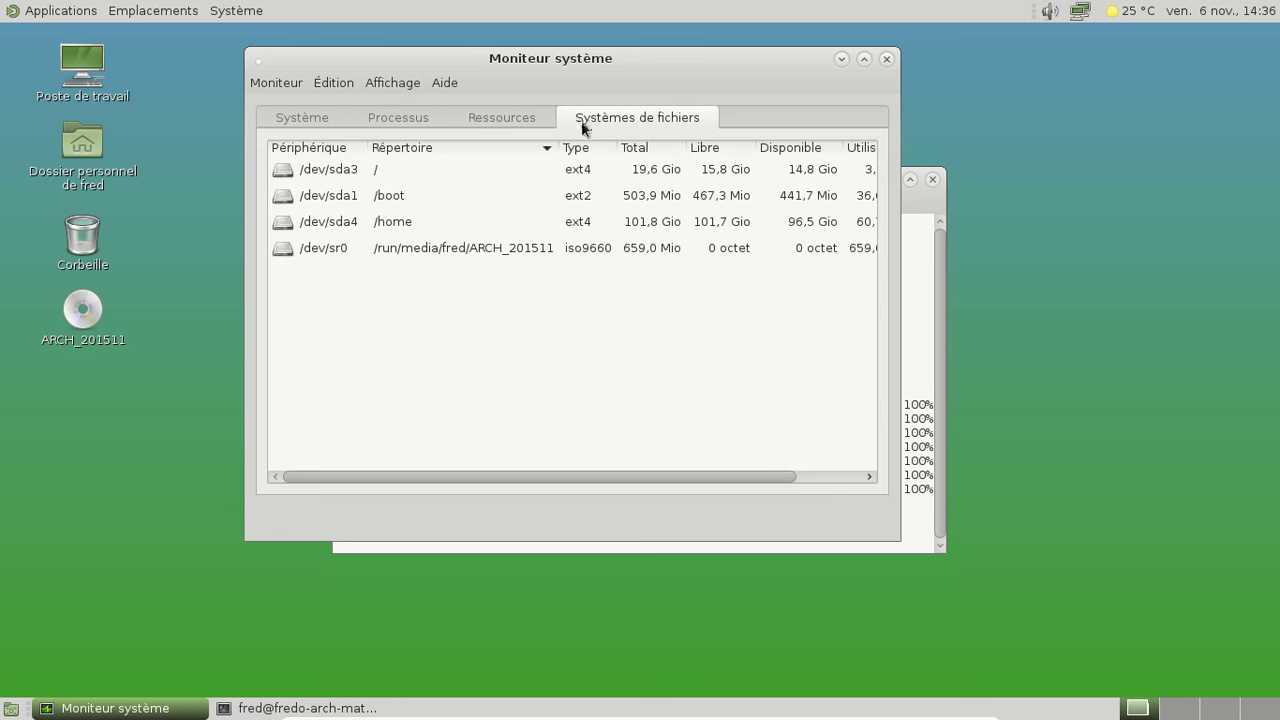
left_click(884, 59)
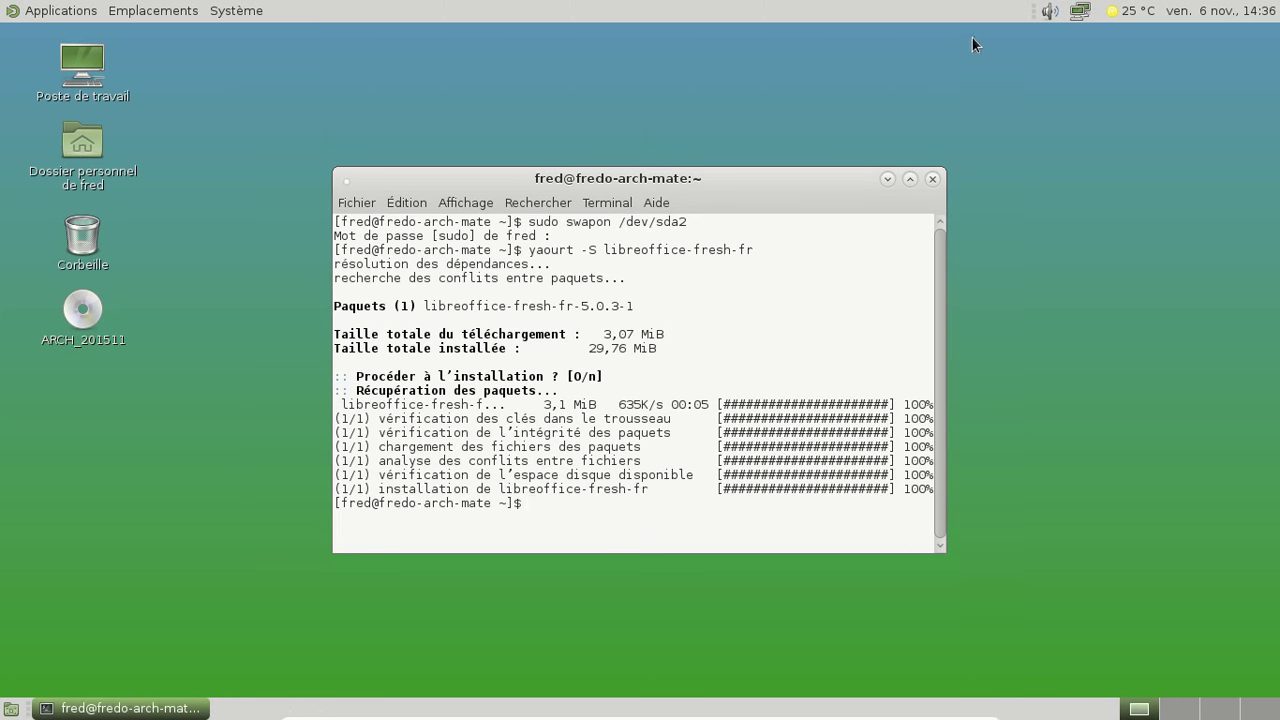
View the clock applet's calendar and world map, dismiss it, and close the terminal window.
left_click(1182, 13)
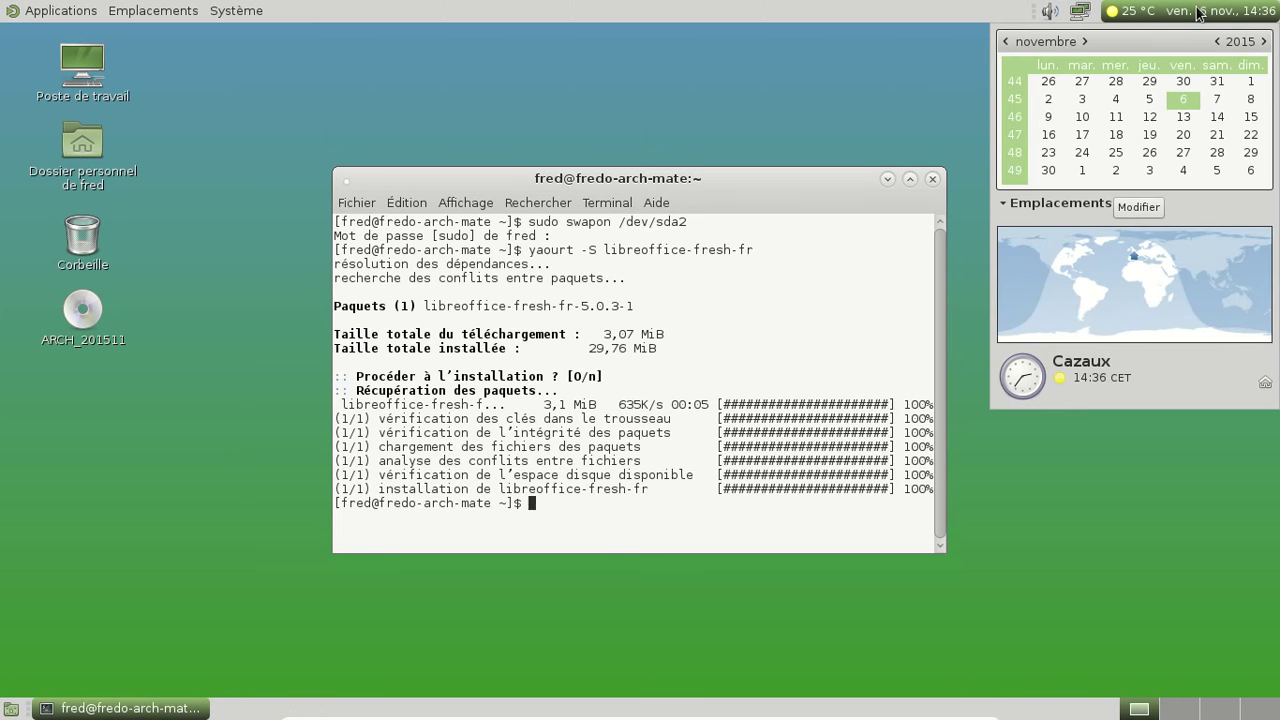
left_click(1199, 12)
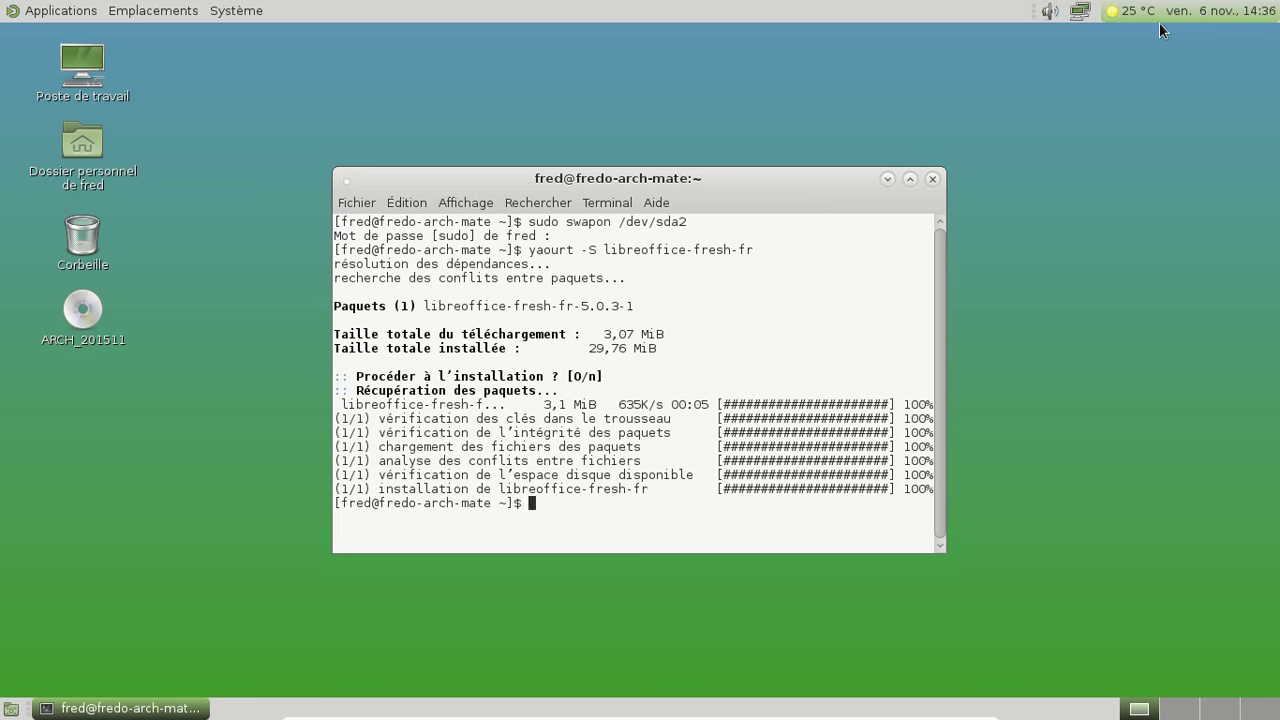
left_click(932, 178)
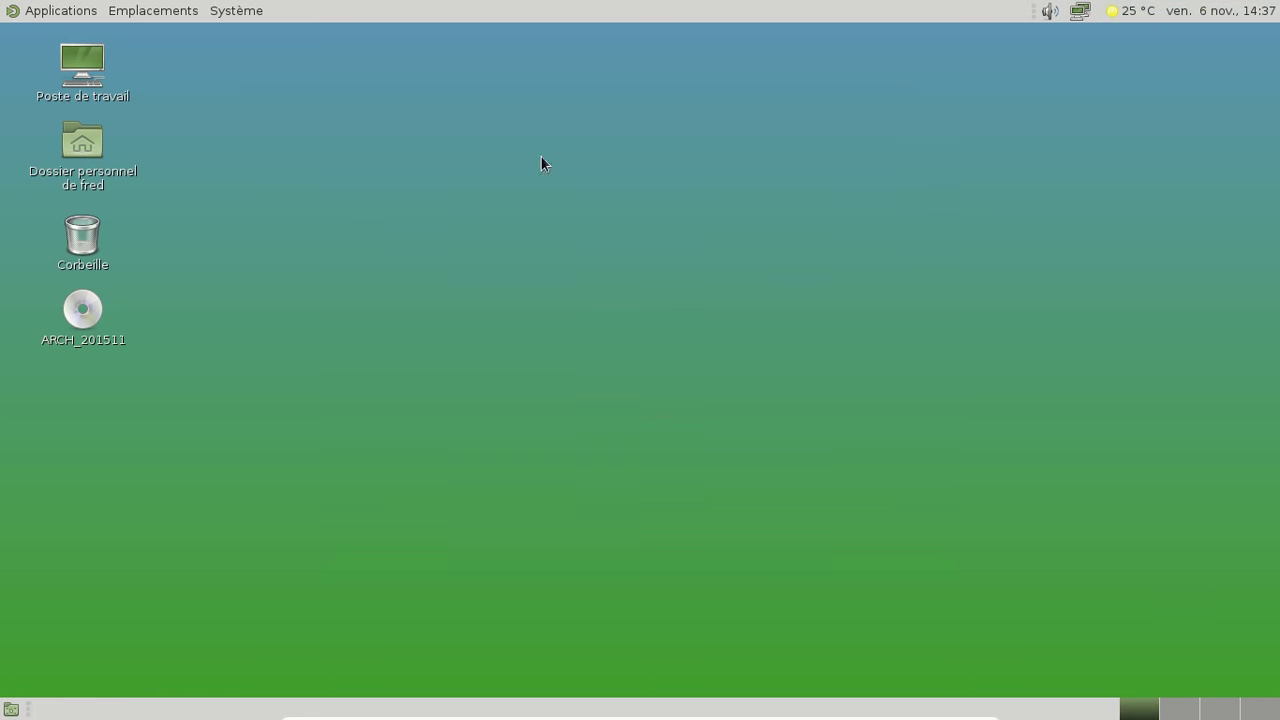
Launch LibreOffice Writer from the office applications to check its French interface, and close it.
left_click(83, 11)
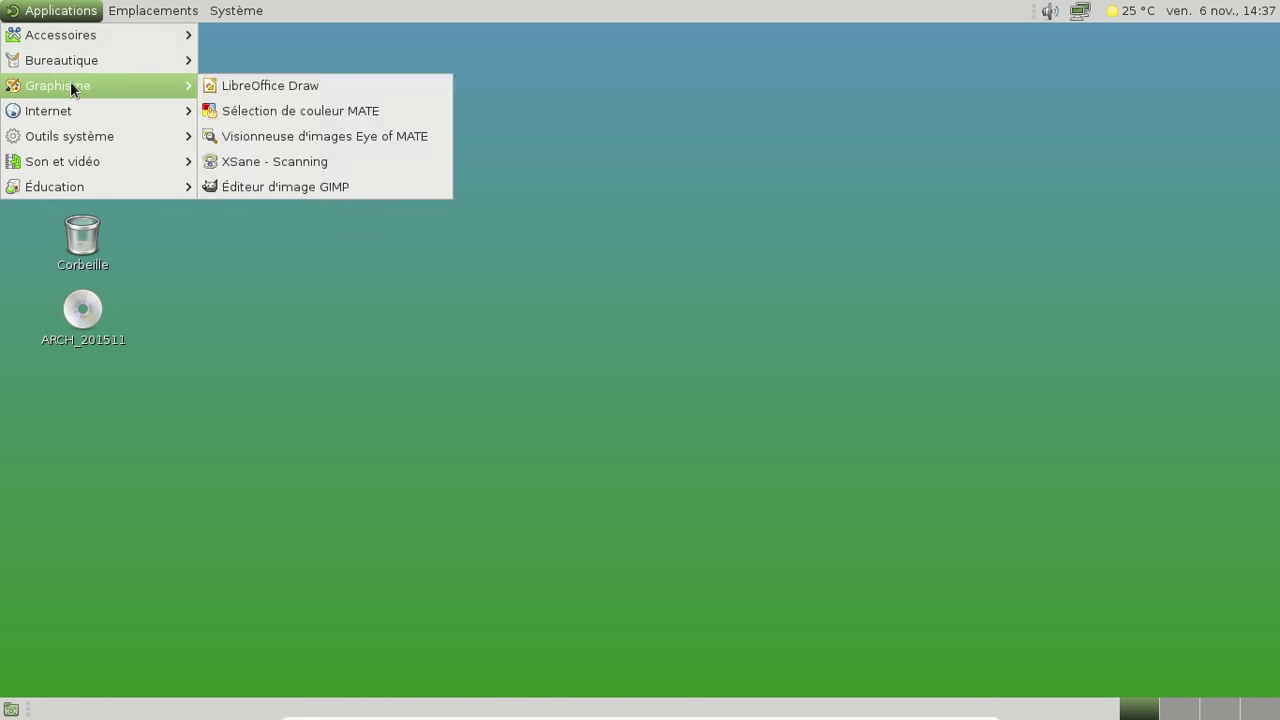
mouse_move(76, 62)
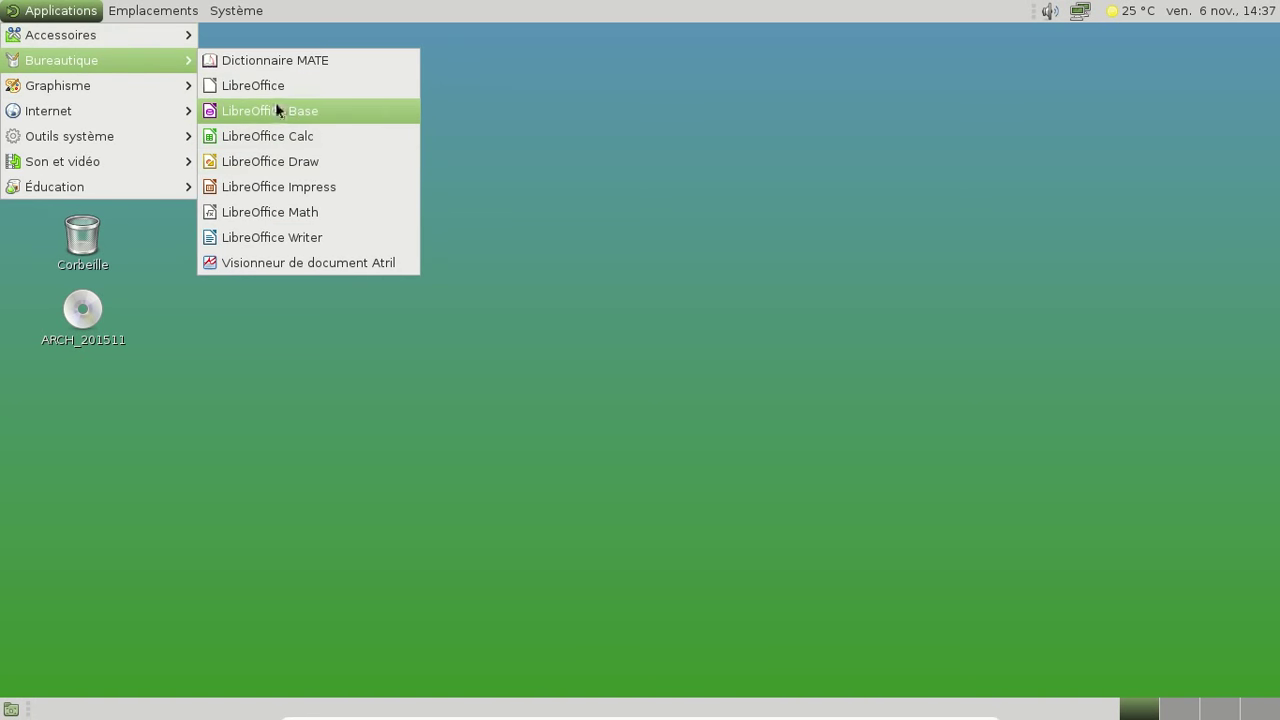
left_click(293, 238)
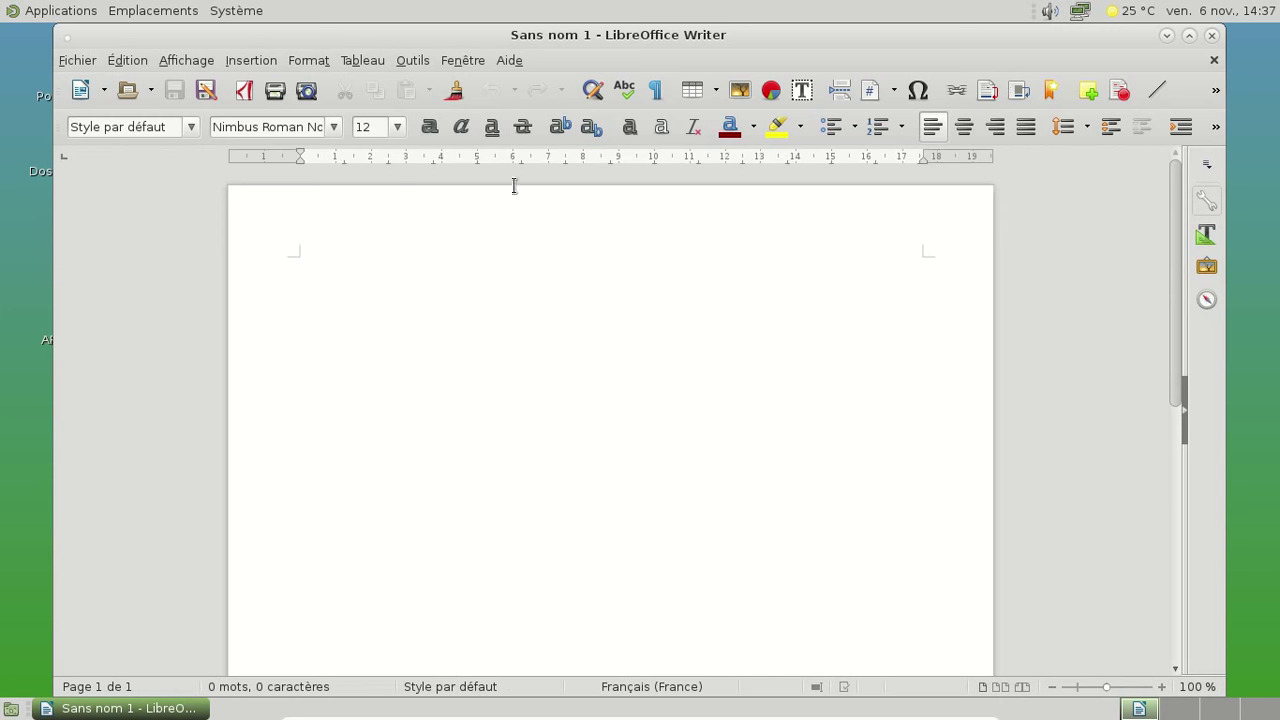
left_click(1213, 36)
Look through the accessories and office application categories, and launch a terminal from the system tools.
left_click(60, 10)
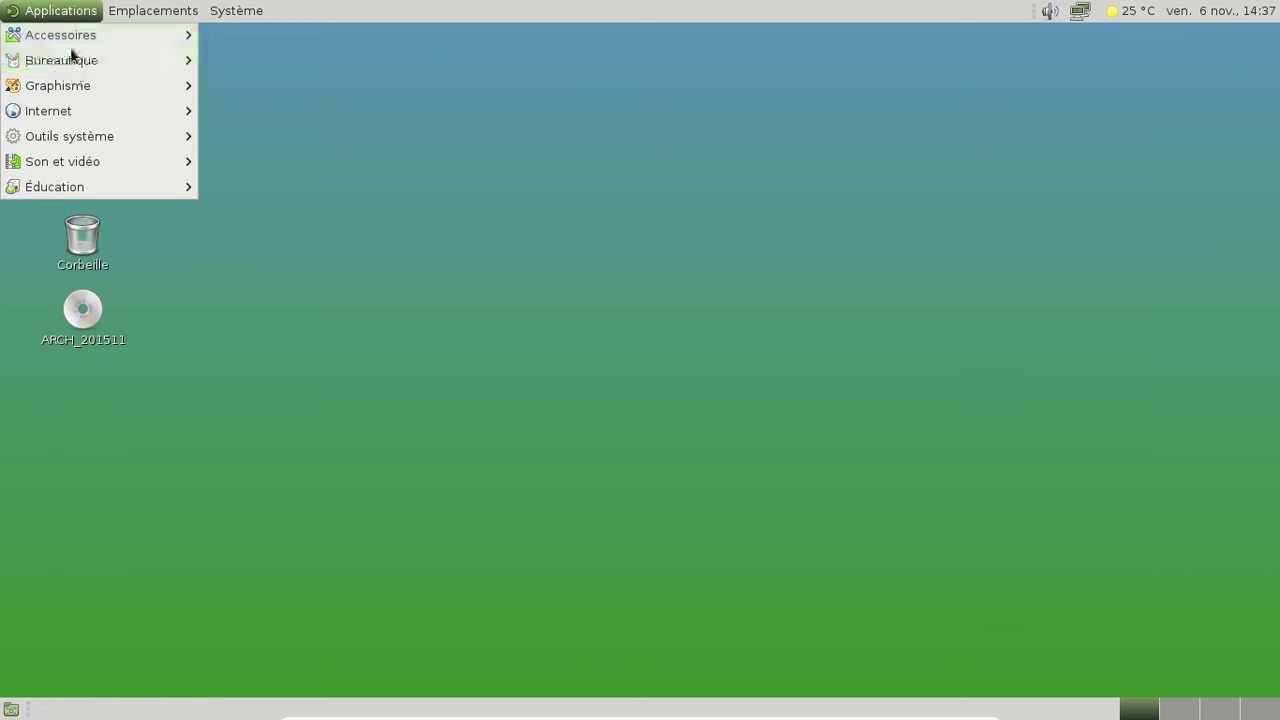
mouse_move(62, 40)
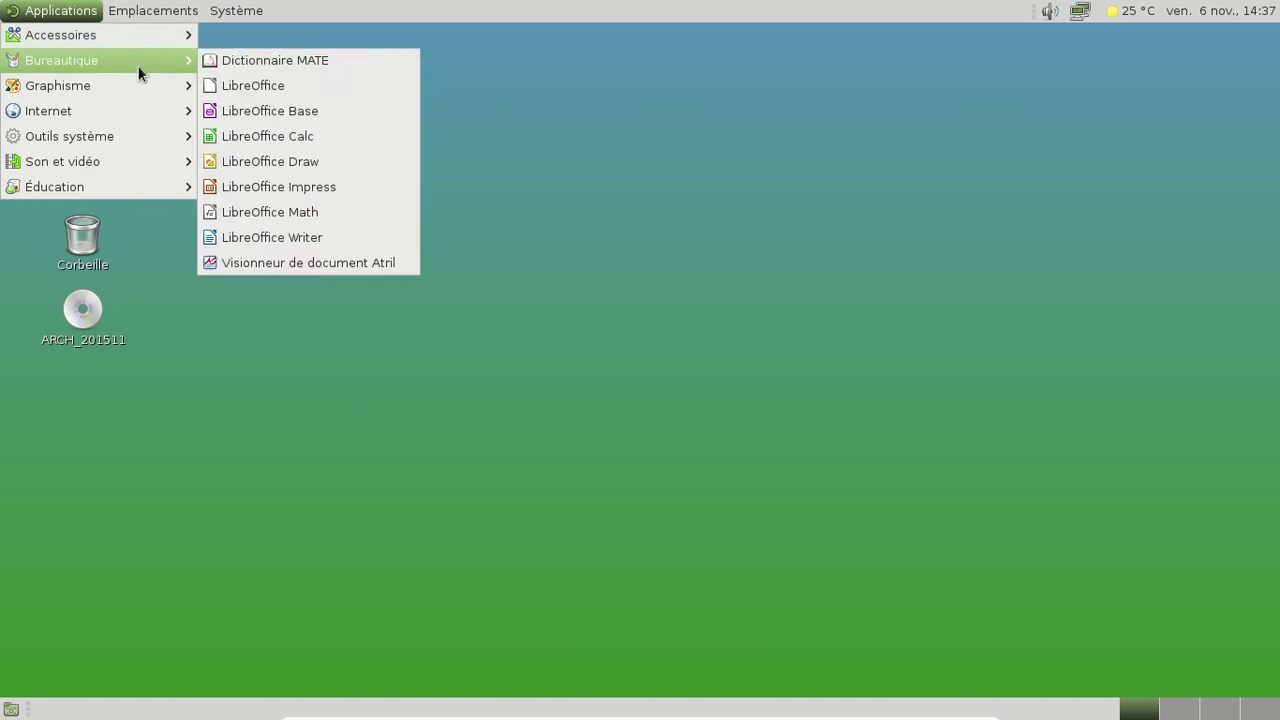
mouse_move(129, 135)
left_click(303, 313)
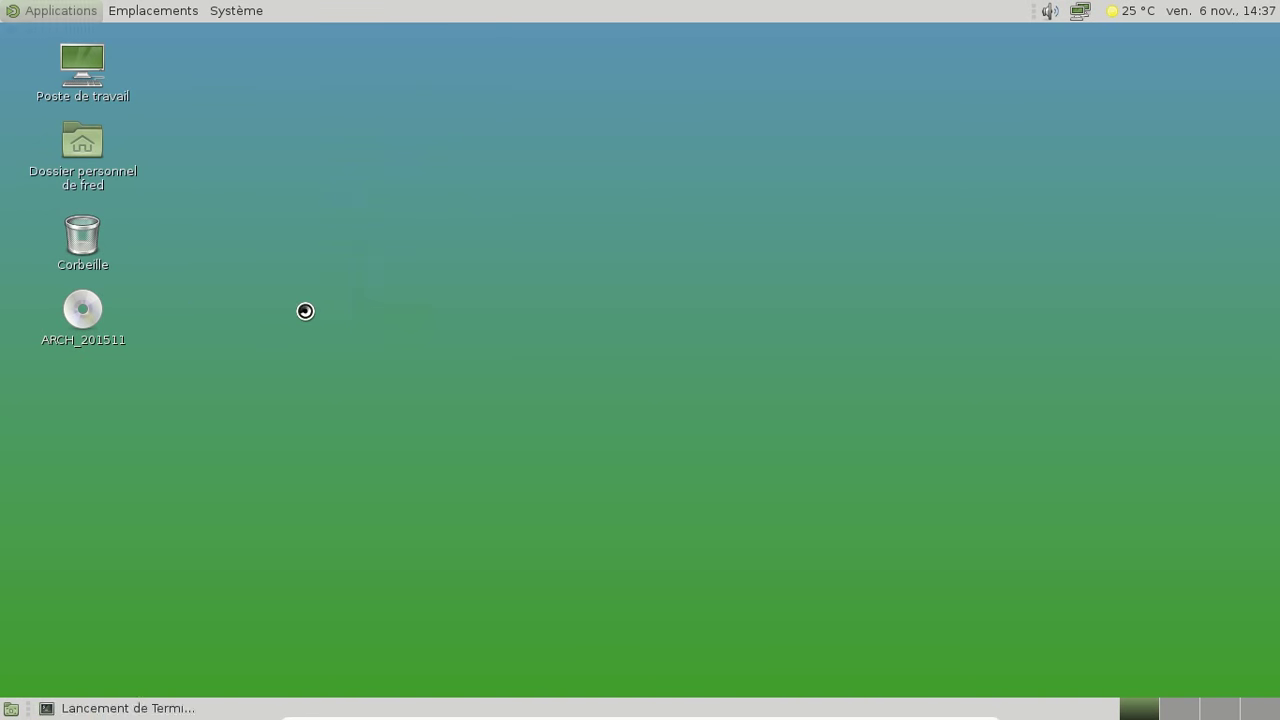
Try to install a calculator with yaourt -S galculator3, entering the account's sudo password.
type("yaourt -S")
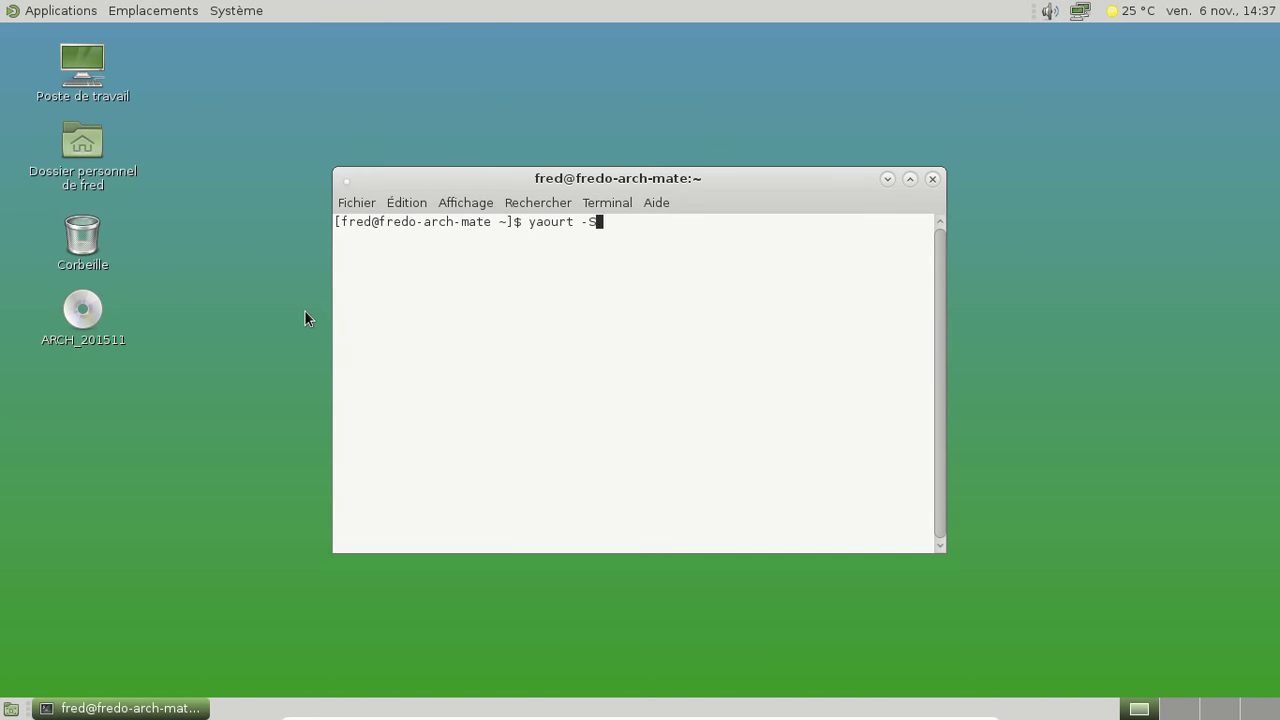
type(" c")
key("BackSpace")
type("galm")
type("at")
key("BackSpace")
type("ulator3")
key("Return")
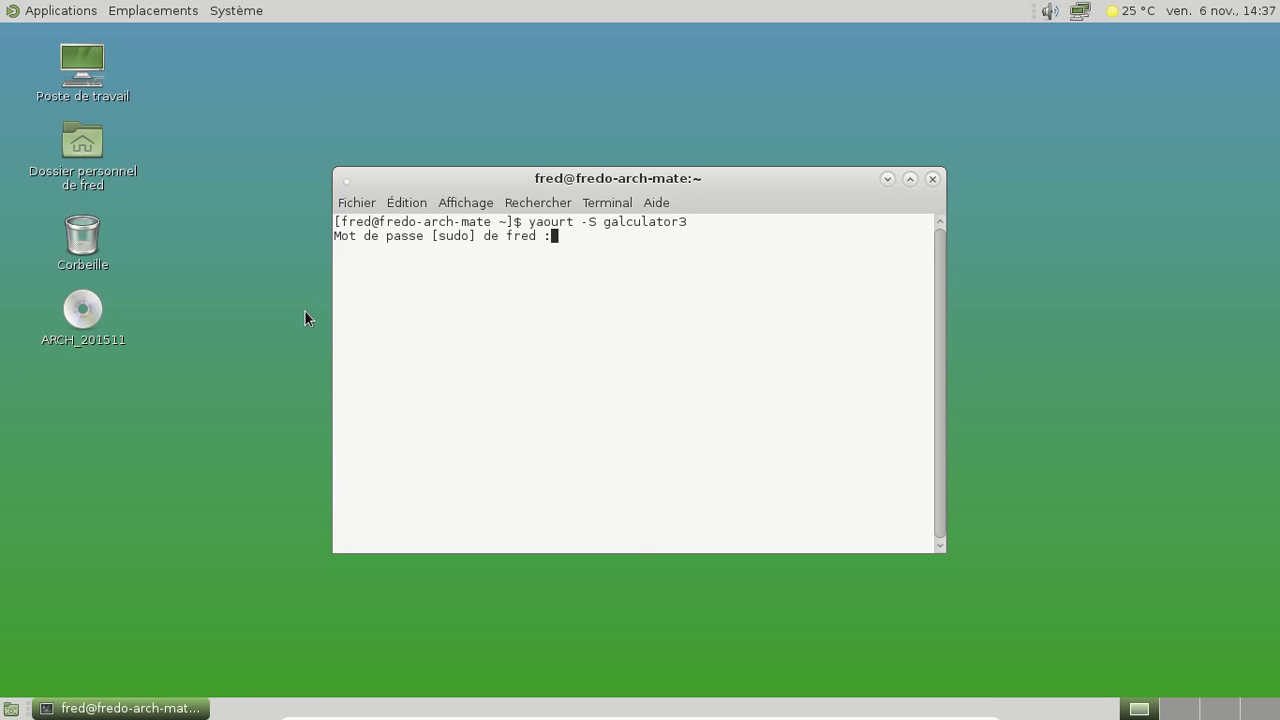
key("Return")
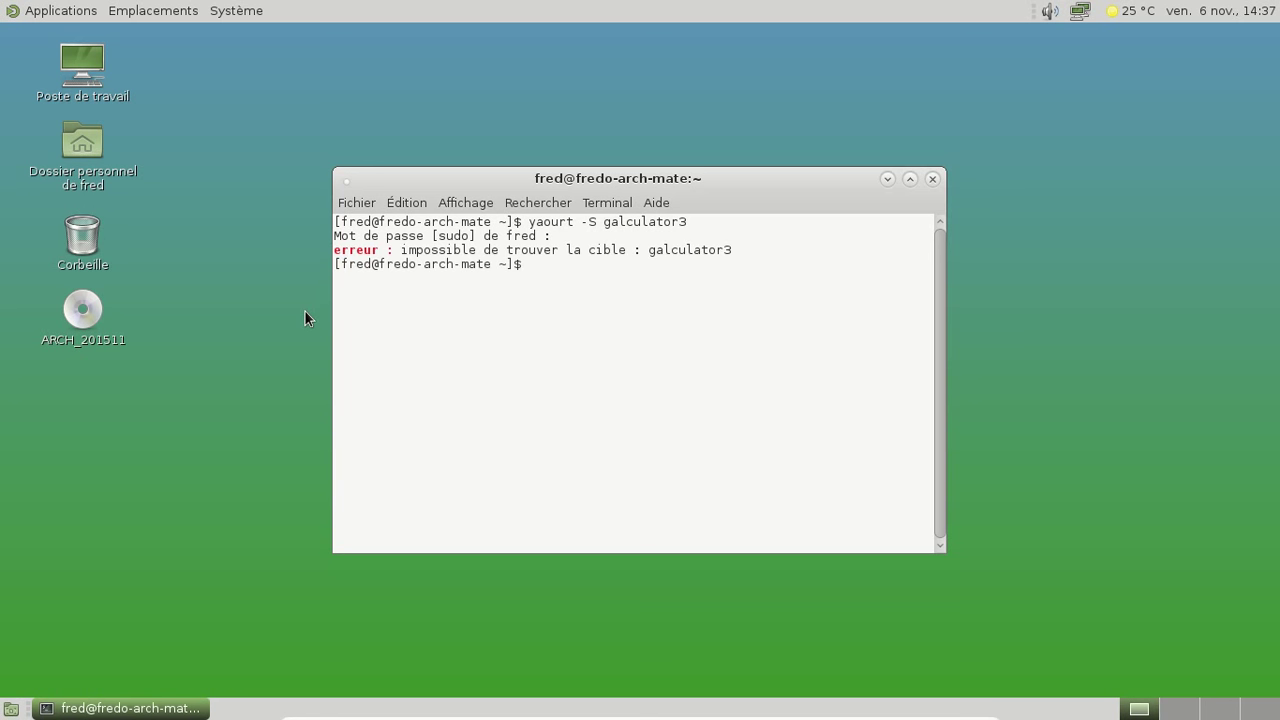
Search the package repositories for the calculator by running yaourt -Ss galculator.
key("Up")
key("Left")
key("Left")
key("Left")
key("Left")
key("Left")
key("Left")
key("Left")
key("Left")
key("Left")
key("Left")
type("s")
key("Return")
key("Up")
key("Return")
Install the calculator with yaourt -S galculator, accepting the installation.
key("Up")
key("Left")
key("Left")
key("Left")
key("Left")
key("Left")
key("Left")
key("Left")
key("Left")
key("Left")
key("Left")
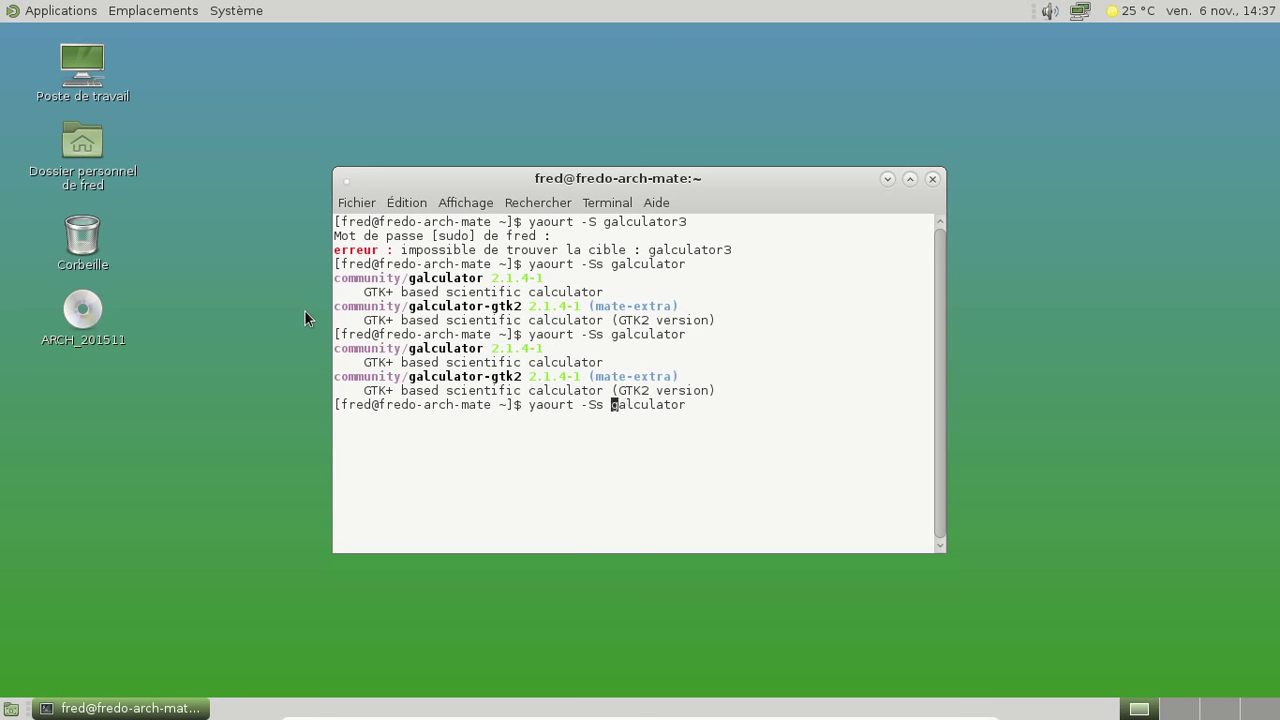
key("BackSpace")
key("Return")
key("Return")
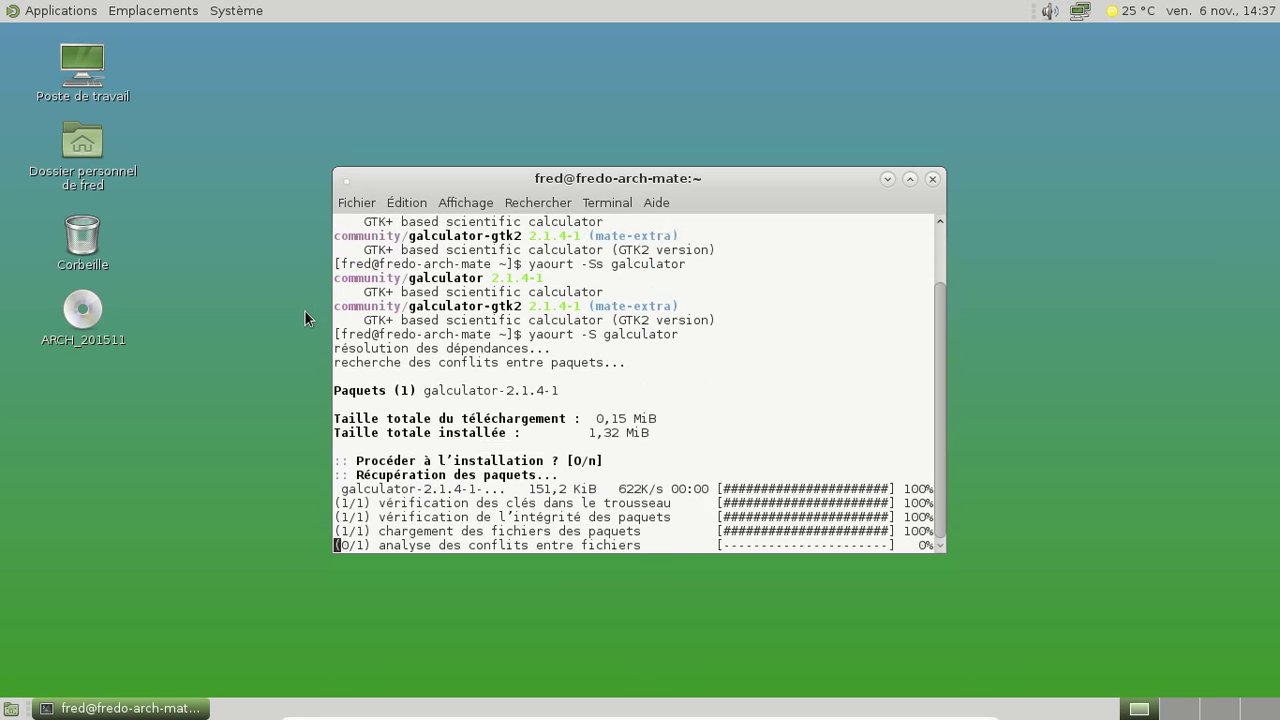
Launch Galculator from the accessories to view its About information, and close the calculator and the terminal.
left_click(52, 10)
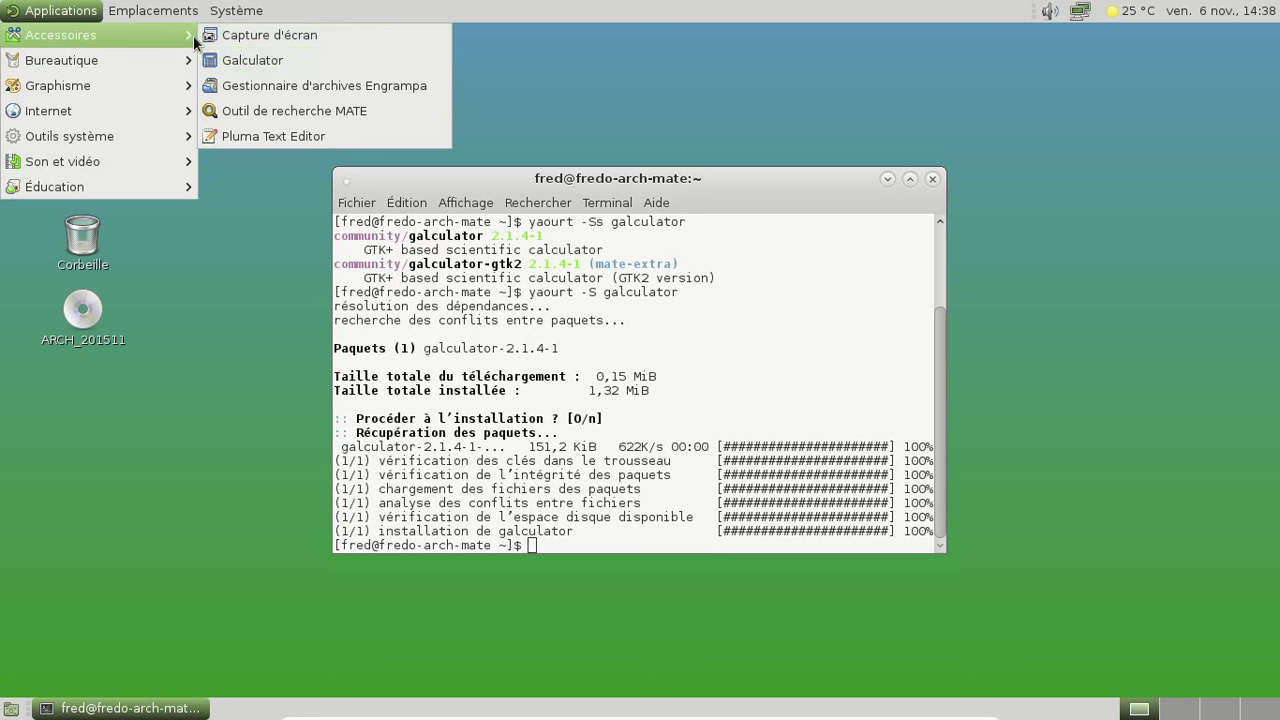
left_click(254, 62)
left_click(762, 250)
left_click(772, 276)
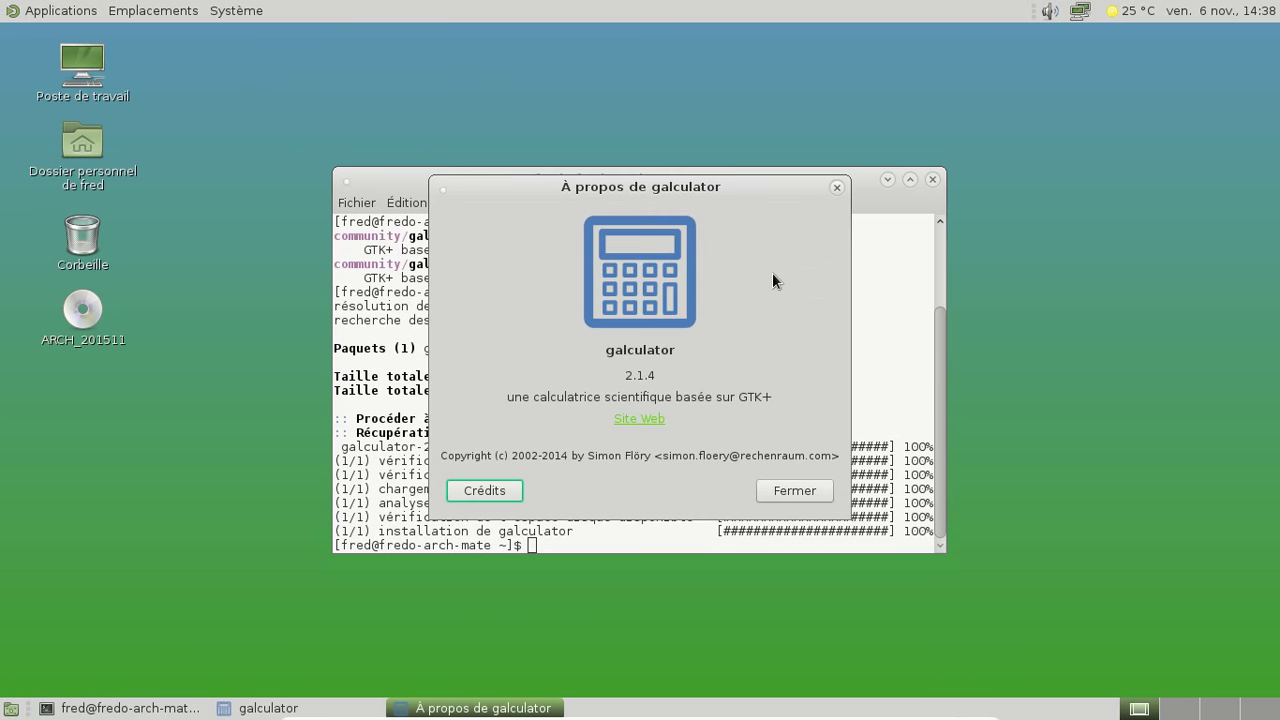
left_click(836, 188)
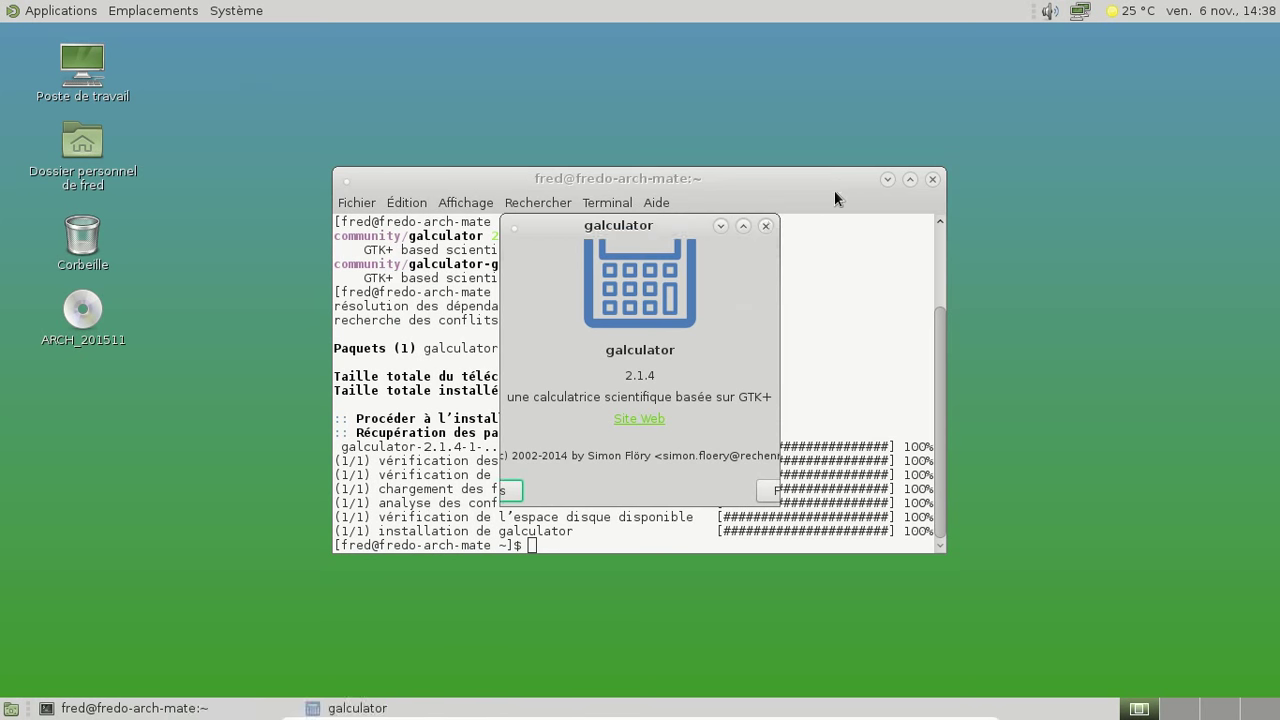
left_click(766, 225)
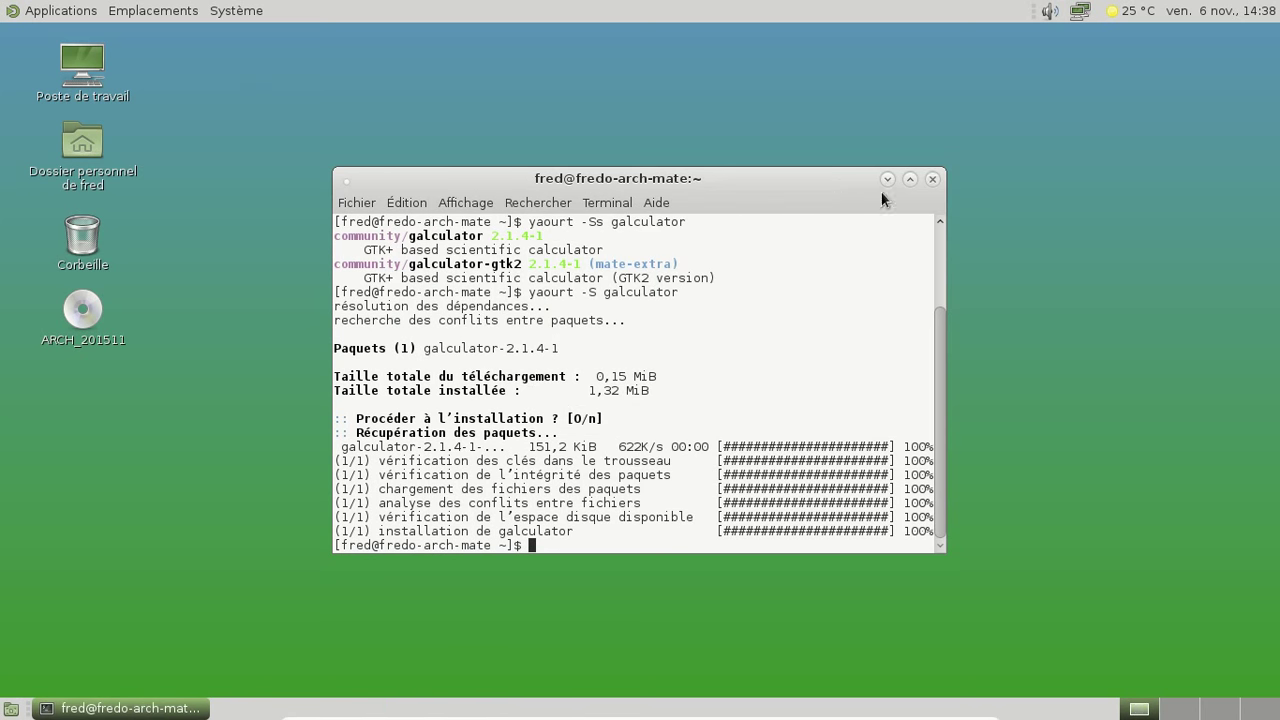
left_click(932, 178)
Open the personal home folder and bring up the file manager's preferences.
double_click(100, 140)
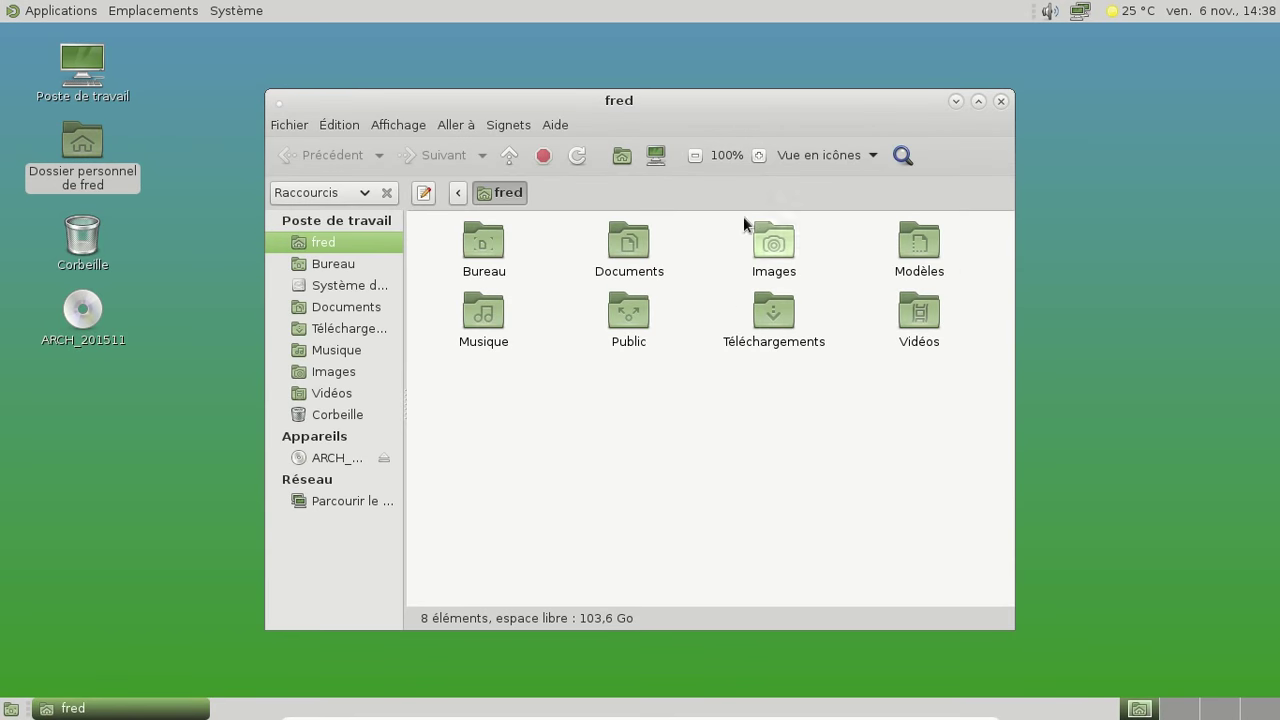
left_click(560, 126)
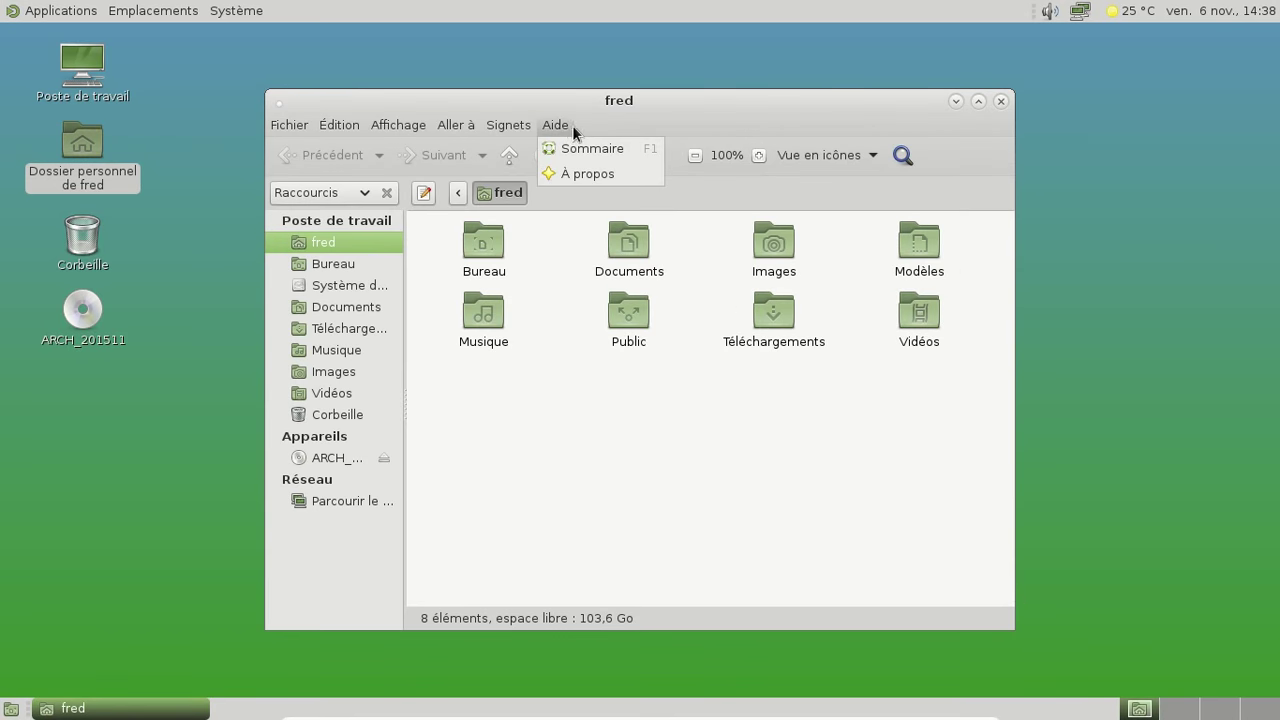
mouse_move(451, 124)
mouse_move(339, 125)
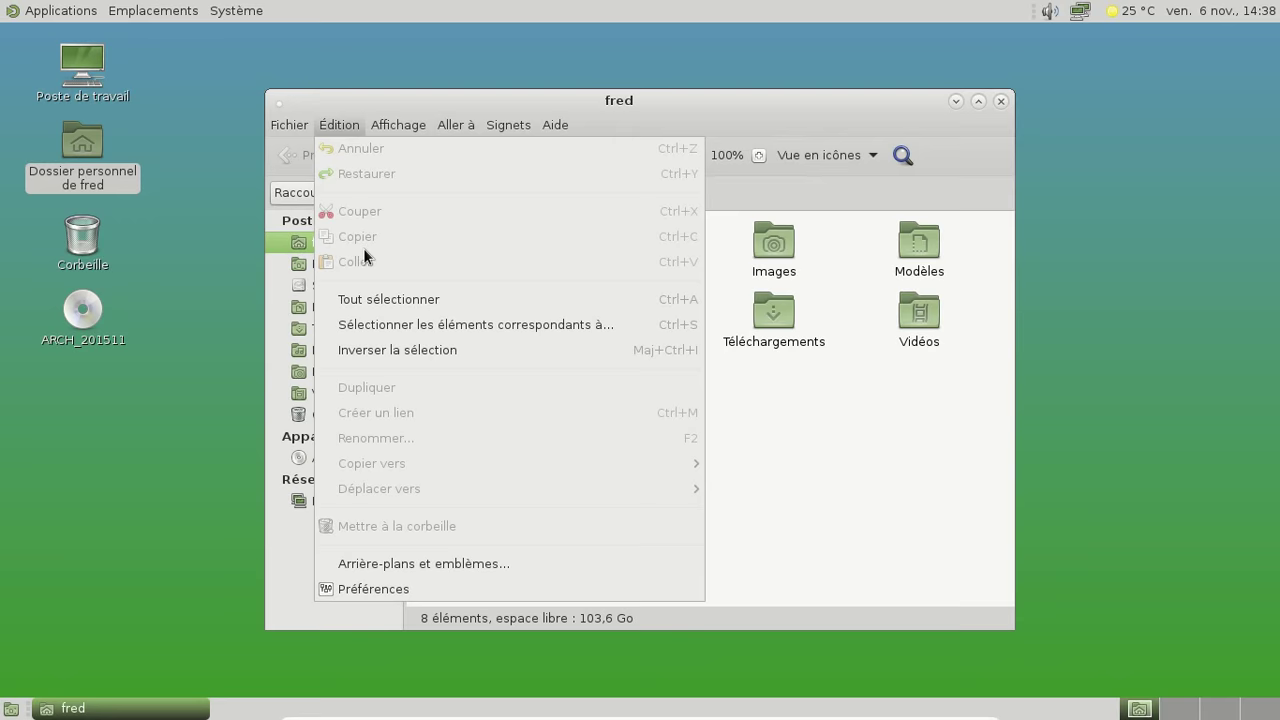
left_click(473, 590)
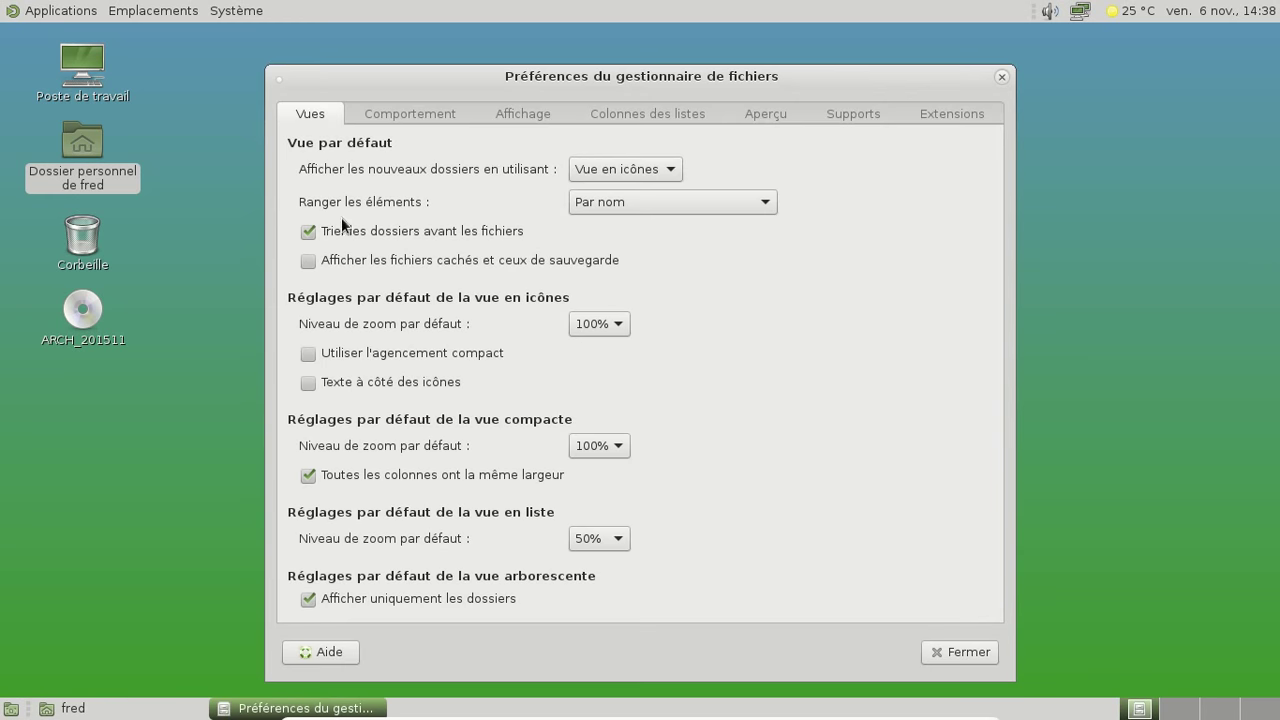
Review the file manager's behaviour, display, list column, preview and removable media settings.
left_click(379, 115)
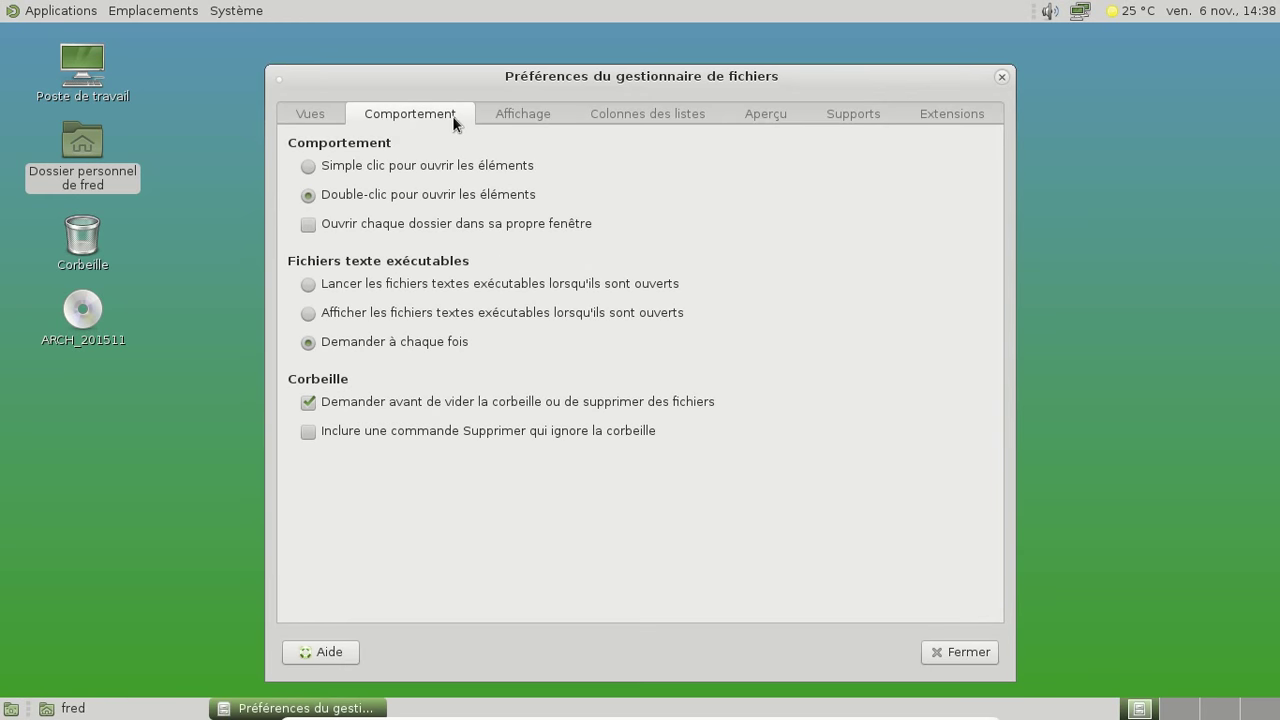
left_click(502, 112)
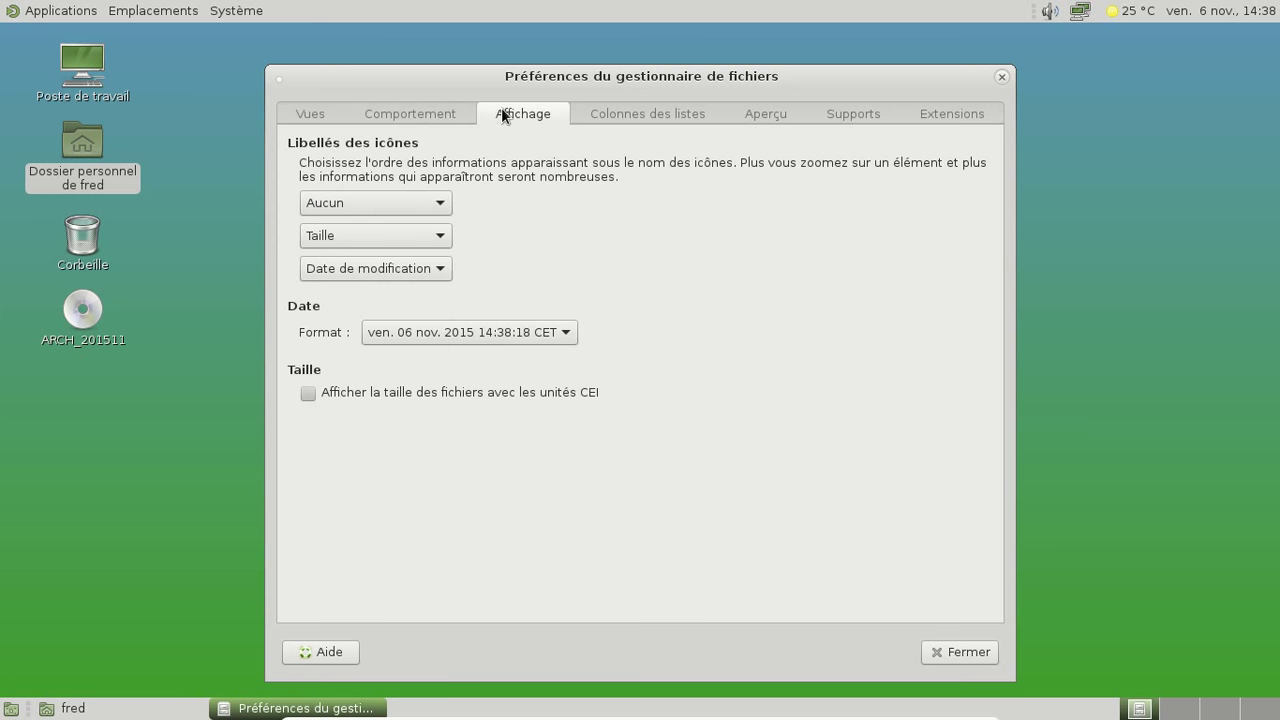
left_click(690, 115)
left_click(752, 113)
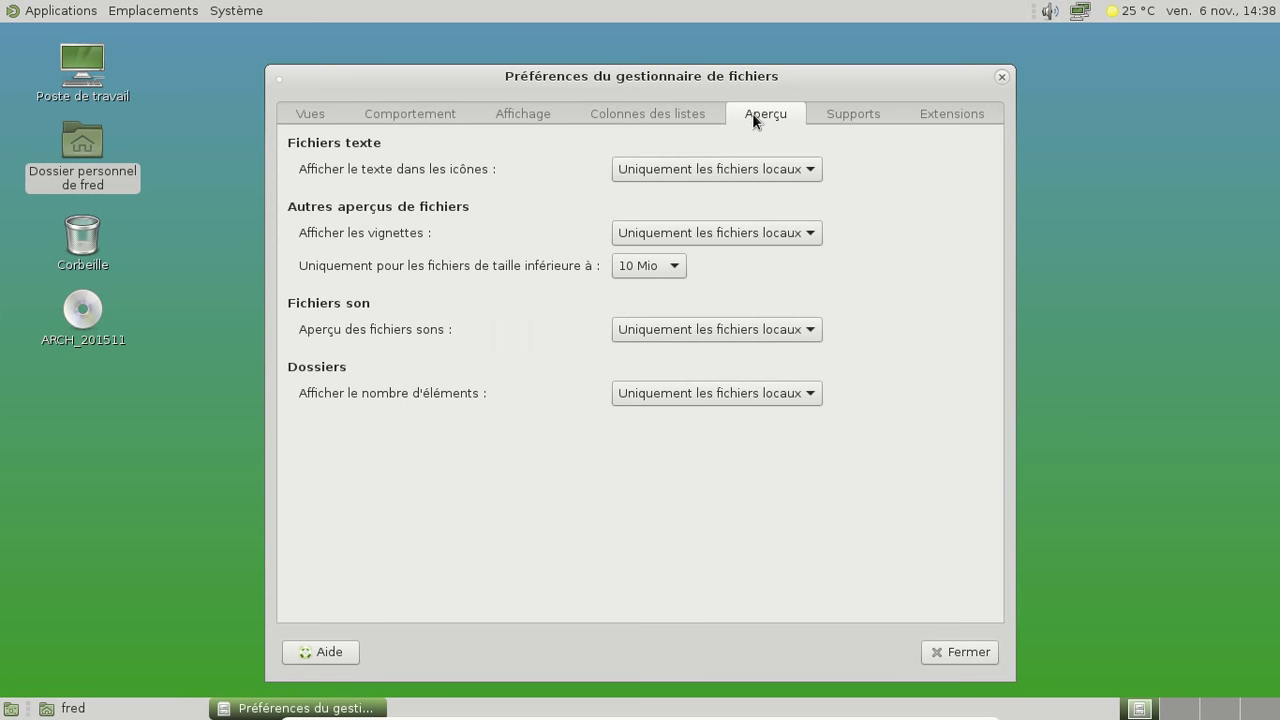
left_click(858, 117)
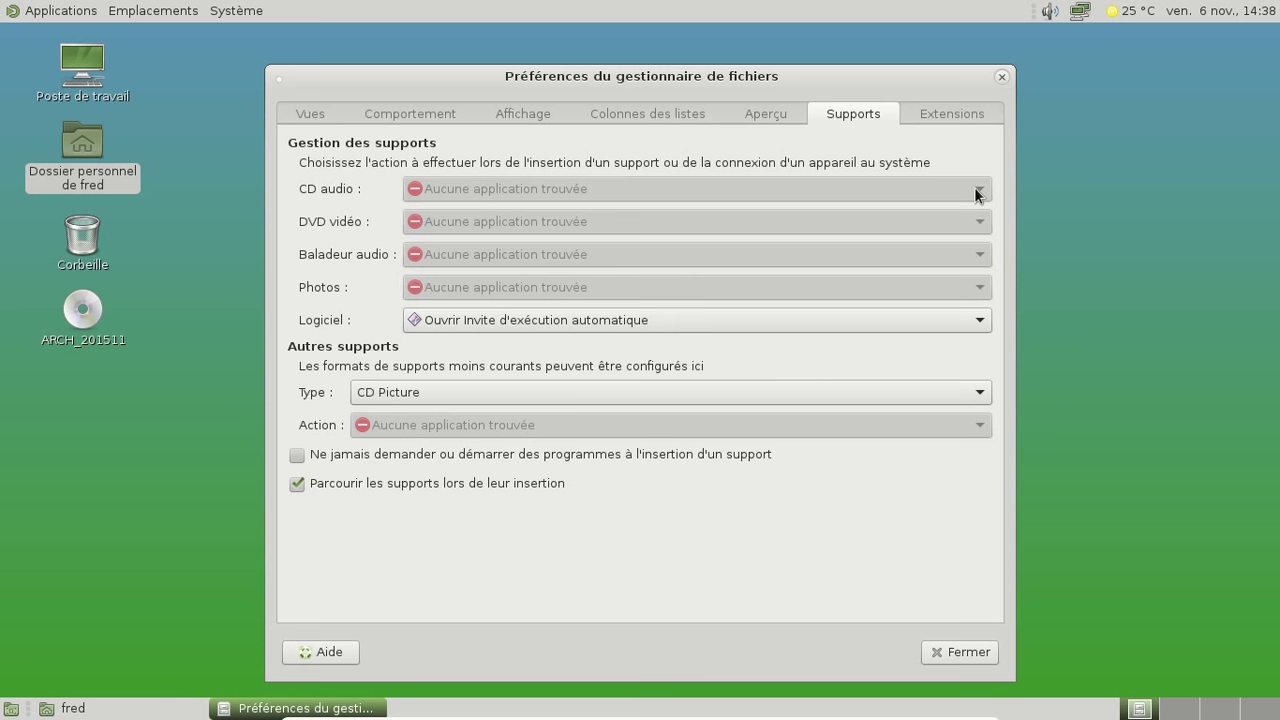
Open a MATE terminal and move it clear of the media handling settings.
left_click(46, 12)
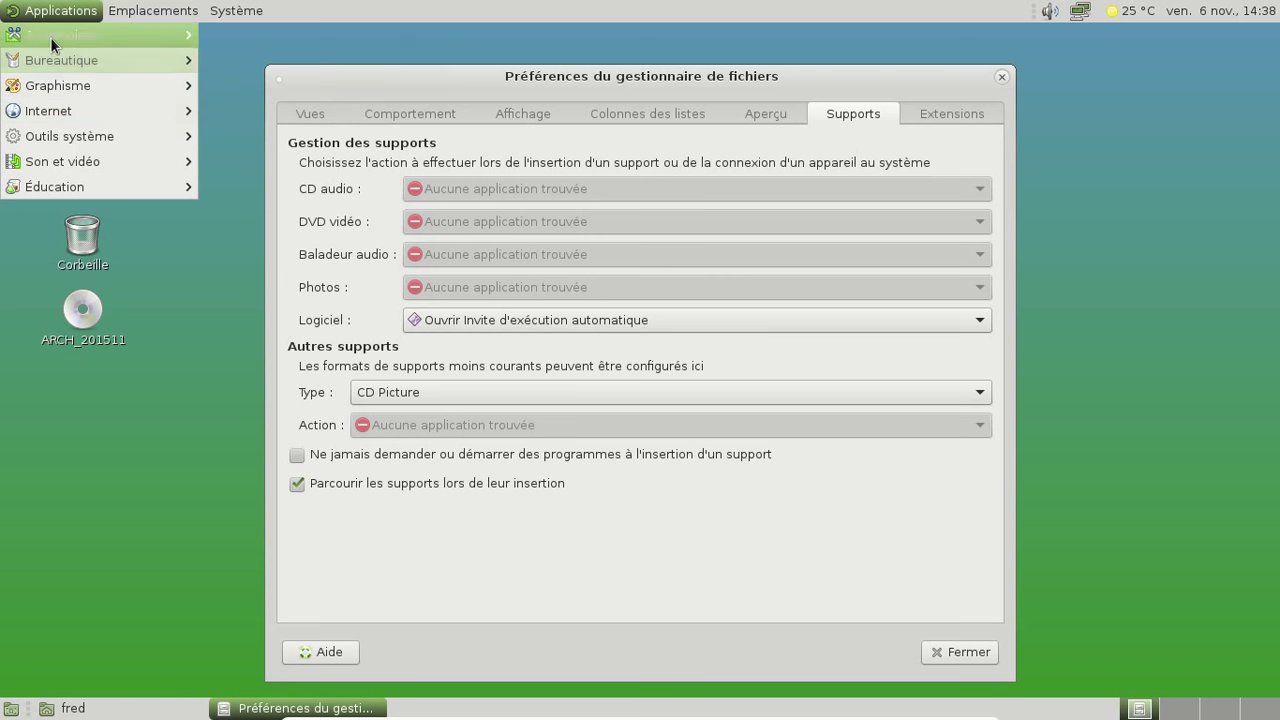
mouse_move(50, 37)
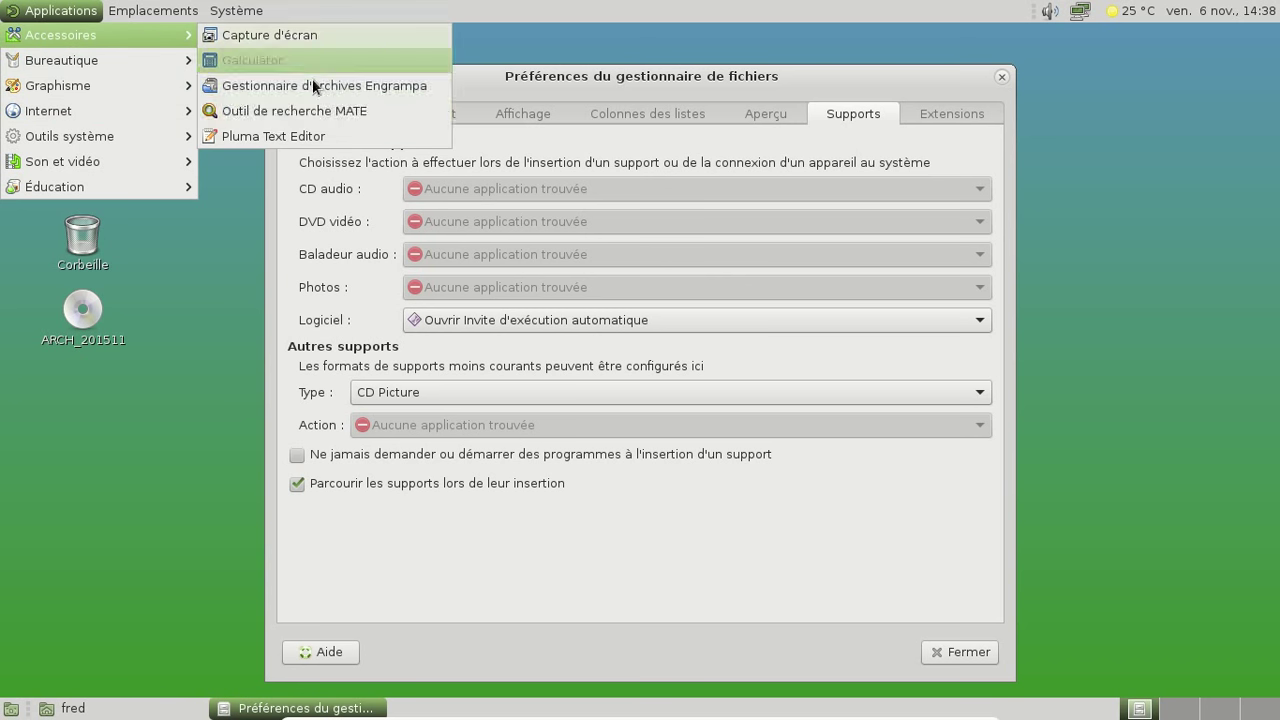
mouse_move(161, 134)
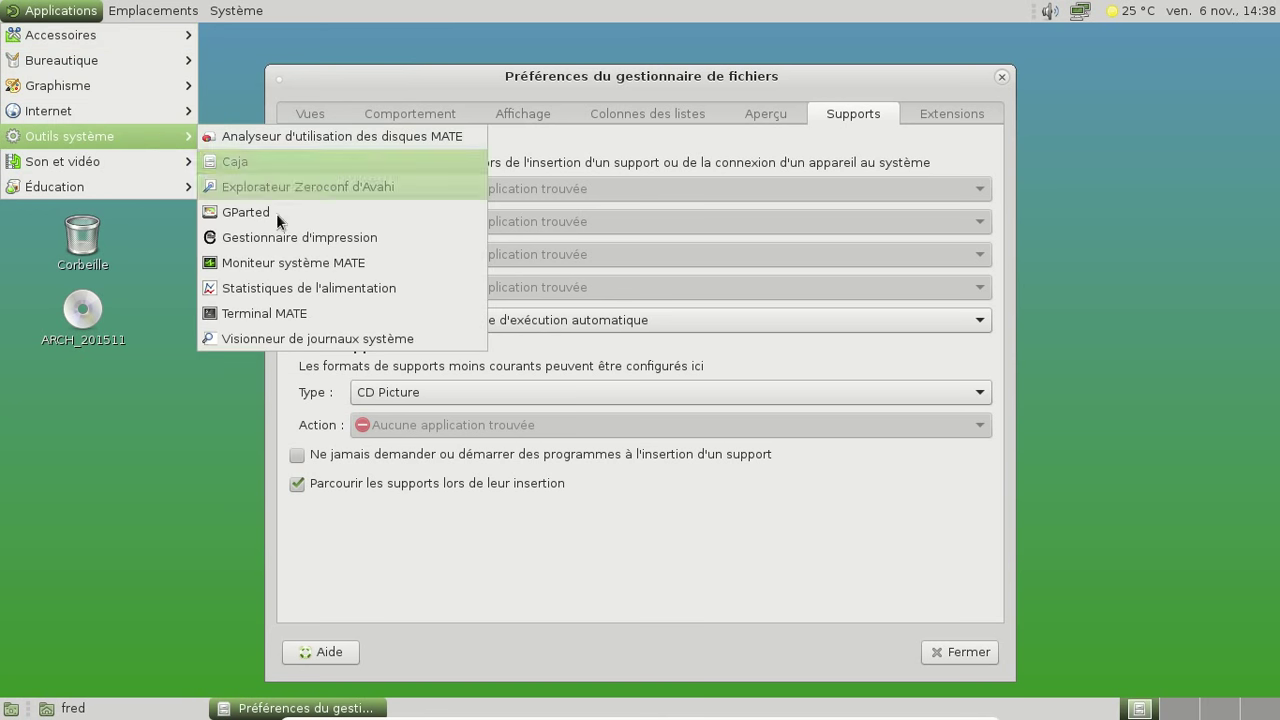
left_click(286, 314)
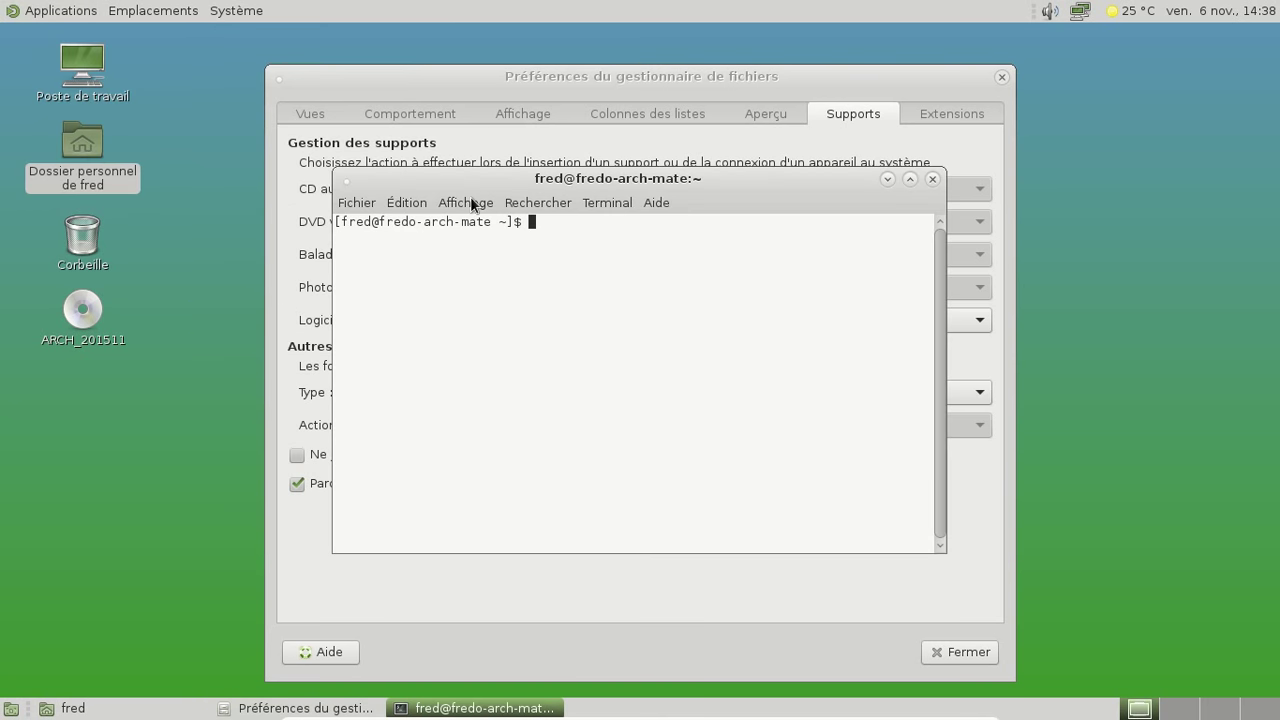
left_click_drag(460, 184, 704, 327)
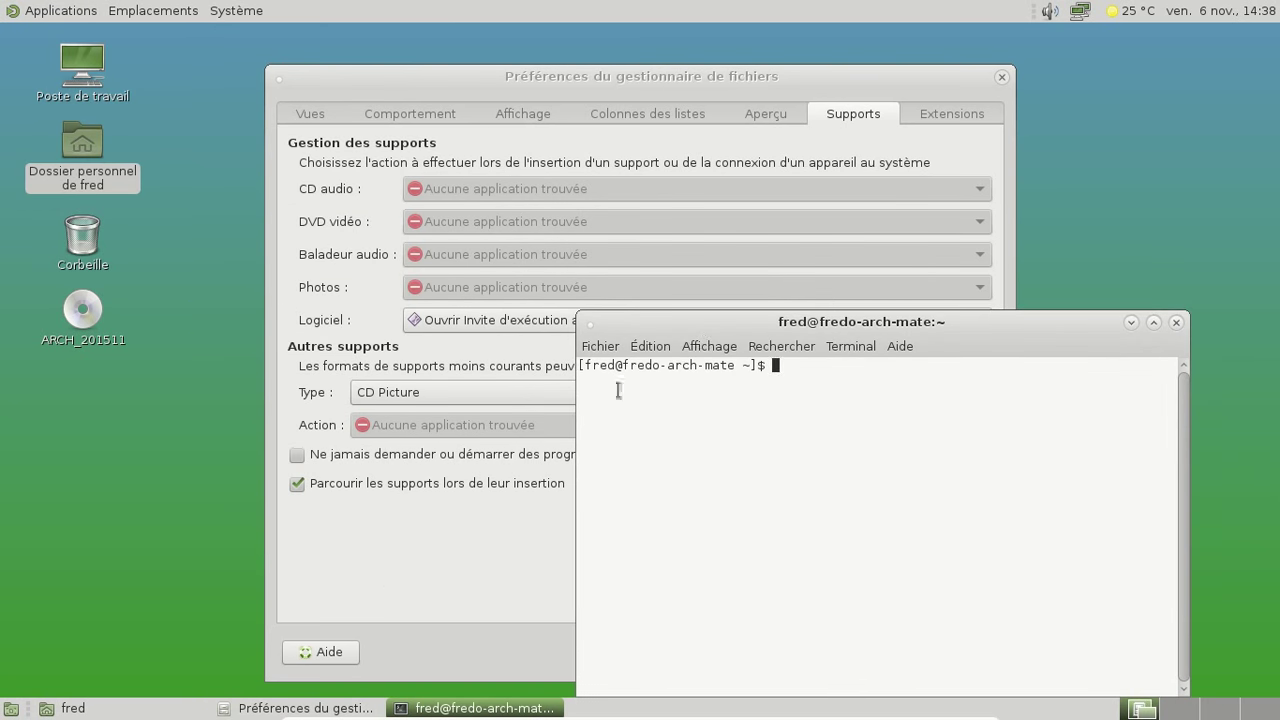
Begin an install command in the terminal with yaourt -S sound-juicer.
type("yaourt -S sound")
key("BackSpace")
type("nd-cui")
key("BackSpace")
key("BackSpace")
type("vyd")
key("BackSpace")
key("BackSpace")
type("uicer")
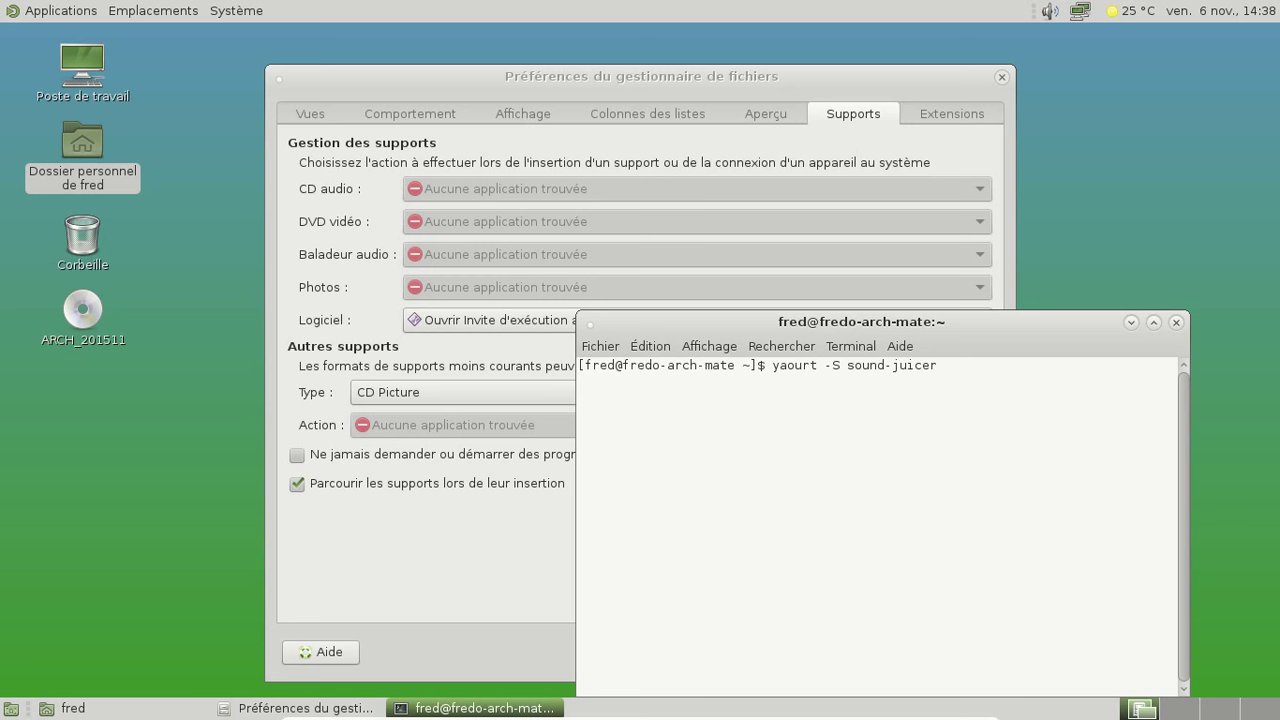
type(" libdvdcss gnome-mplayer")
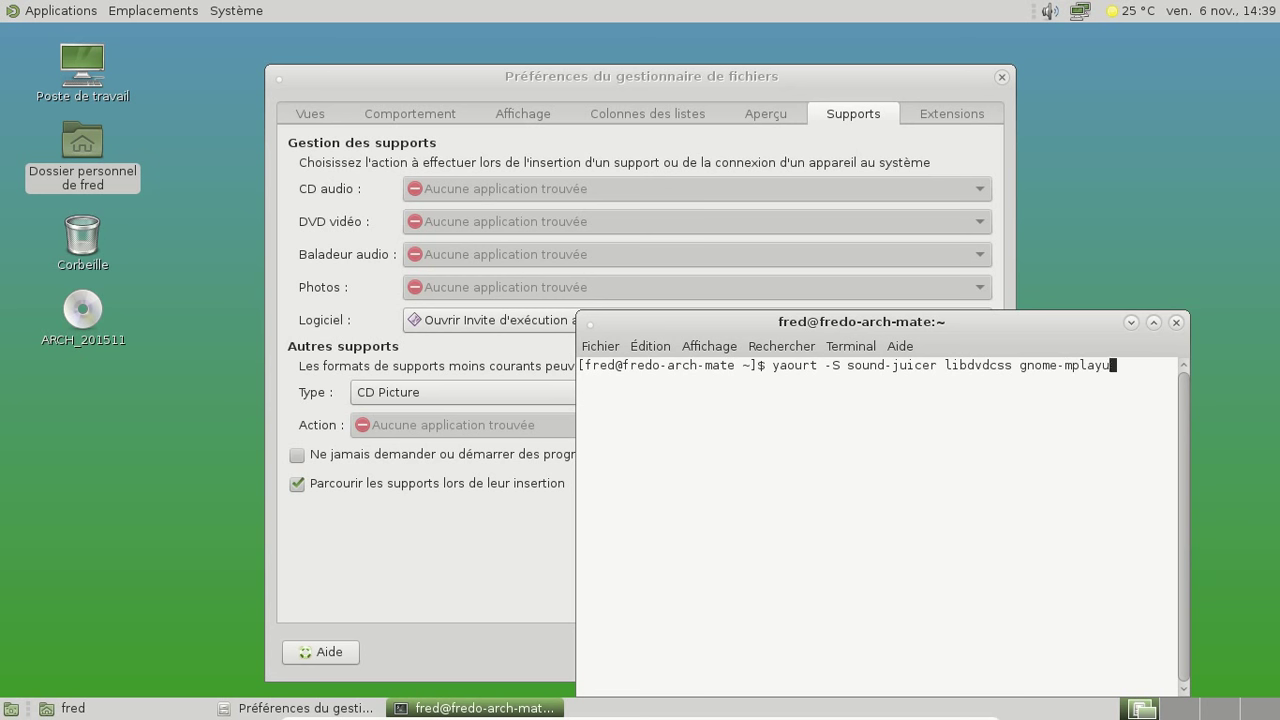
left_click(38, 12)
mouse_move(72, 160)
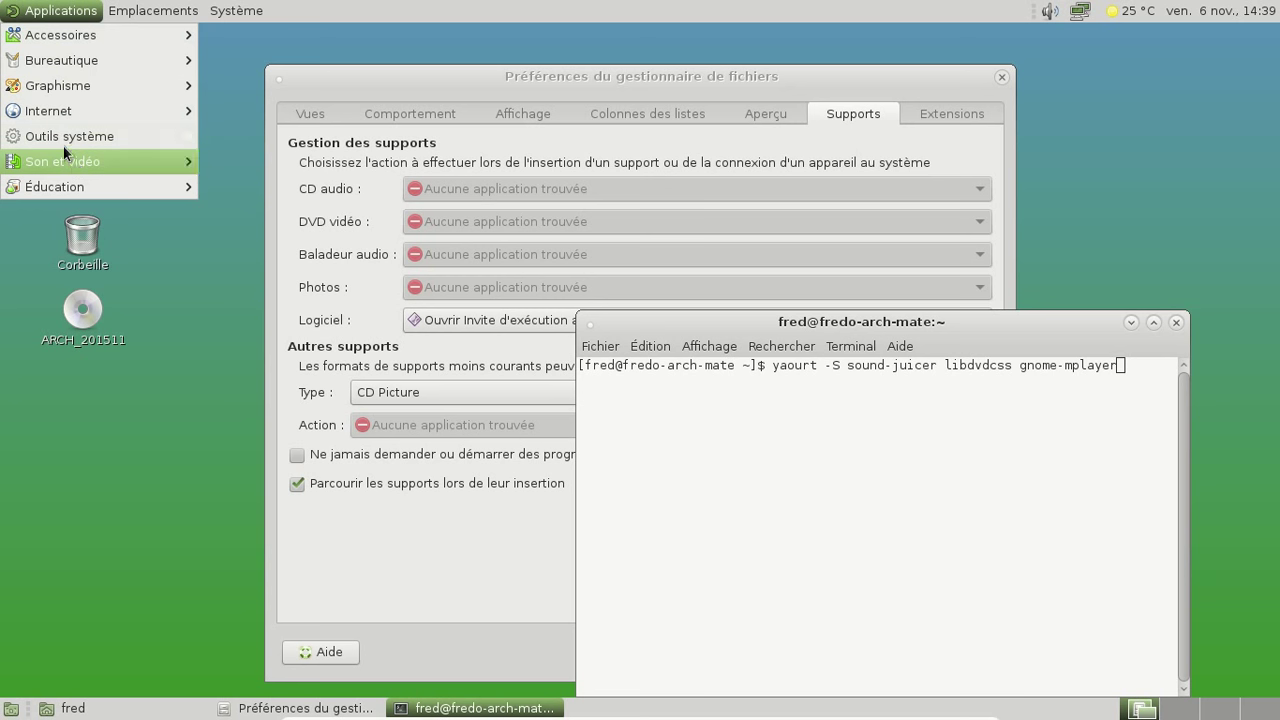
left_click(42, 12)
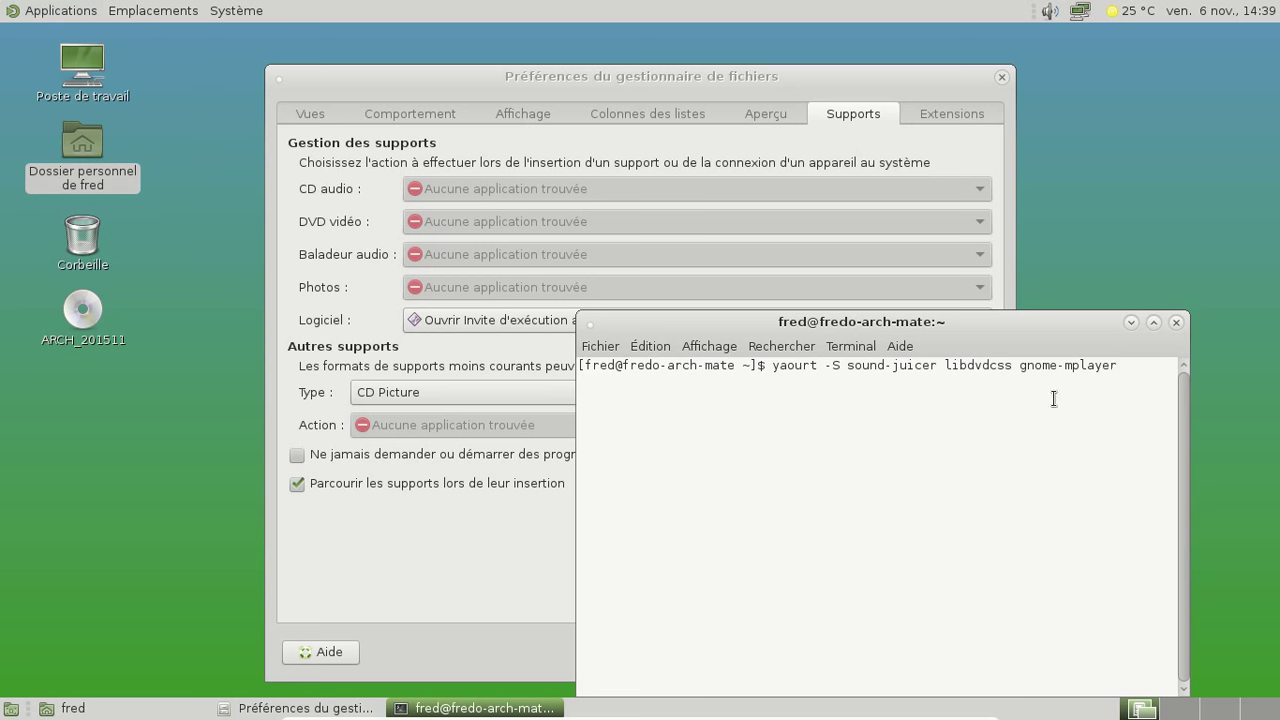
key("BackSpace")
key("BackSpace")
key("BackSpace")
key("BackSpace")
key("BackSpace")
key("BackSpace")
key("BackSpace")
key("BackSpace")
key("BackSpace")
key("BackSpace")
key("BackSpace")
key("BackSpace")
key("BackSpace")
key("BackSpace")
key("BackSpace")
key("BackSpace")
key("BackSpace")
key("BackSpace")
key("BackSpace")
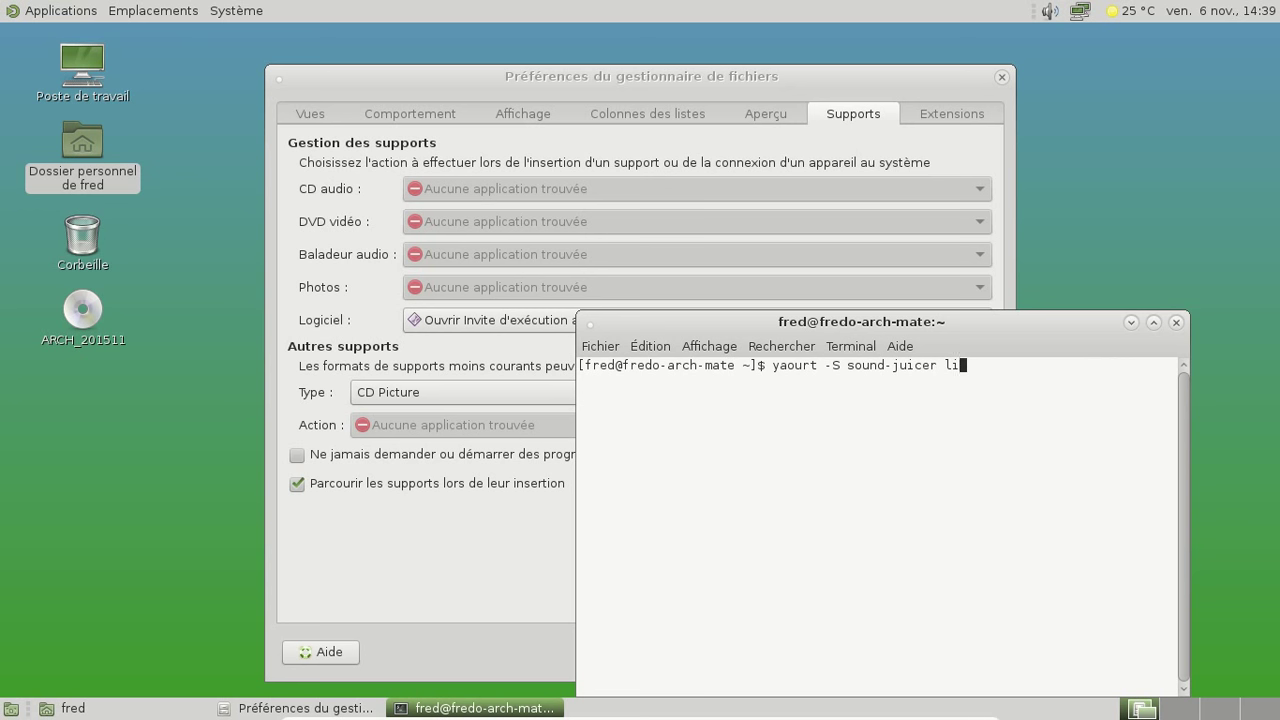
Complete the command as yaourt -S sound-juicer vlc shotwell and run it.
type("vklc")
key("BackSpace")
key("BackSpace")
key("BackSpace")
type("kl")
type("lc shot")
type("well")
key("Return")
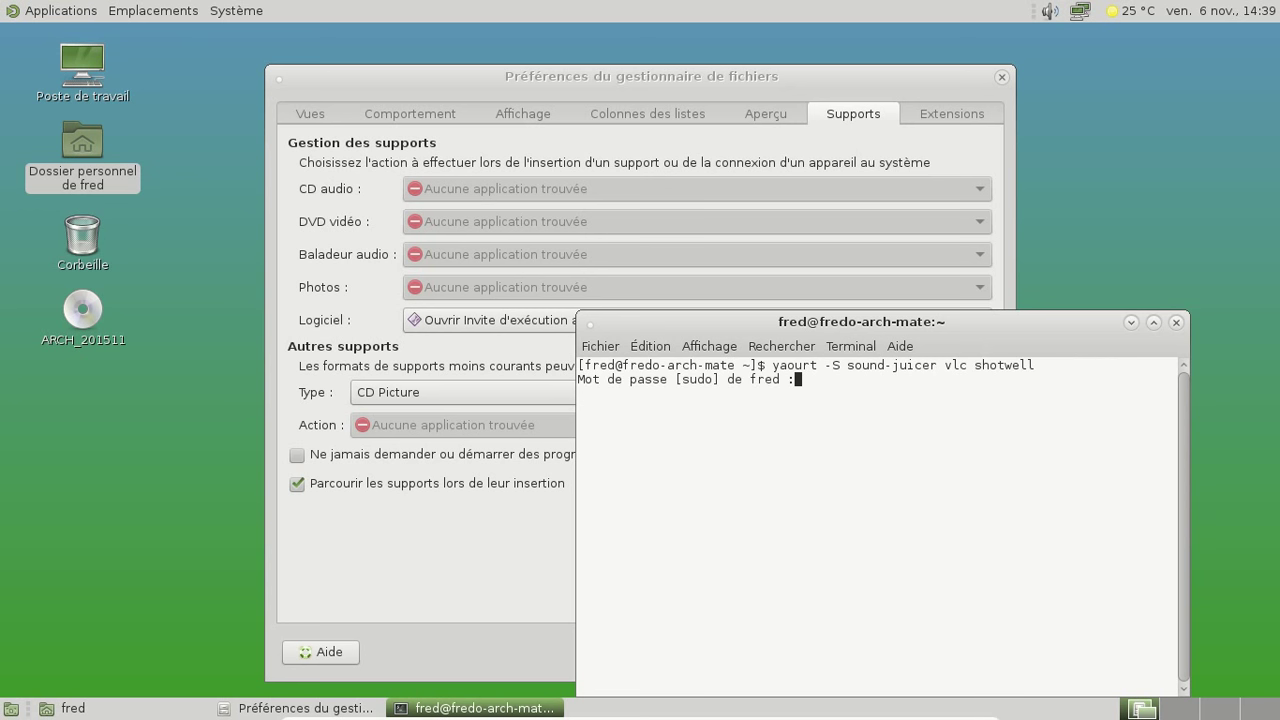
Enter the account's sudo password, move the terminal fully into view and accept the package installation.
key("Return")
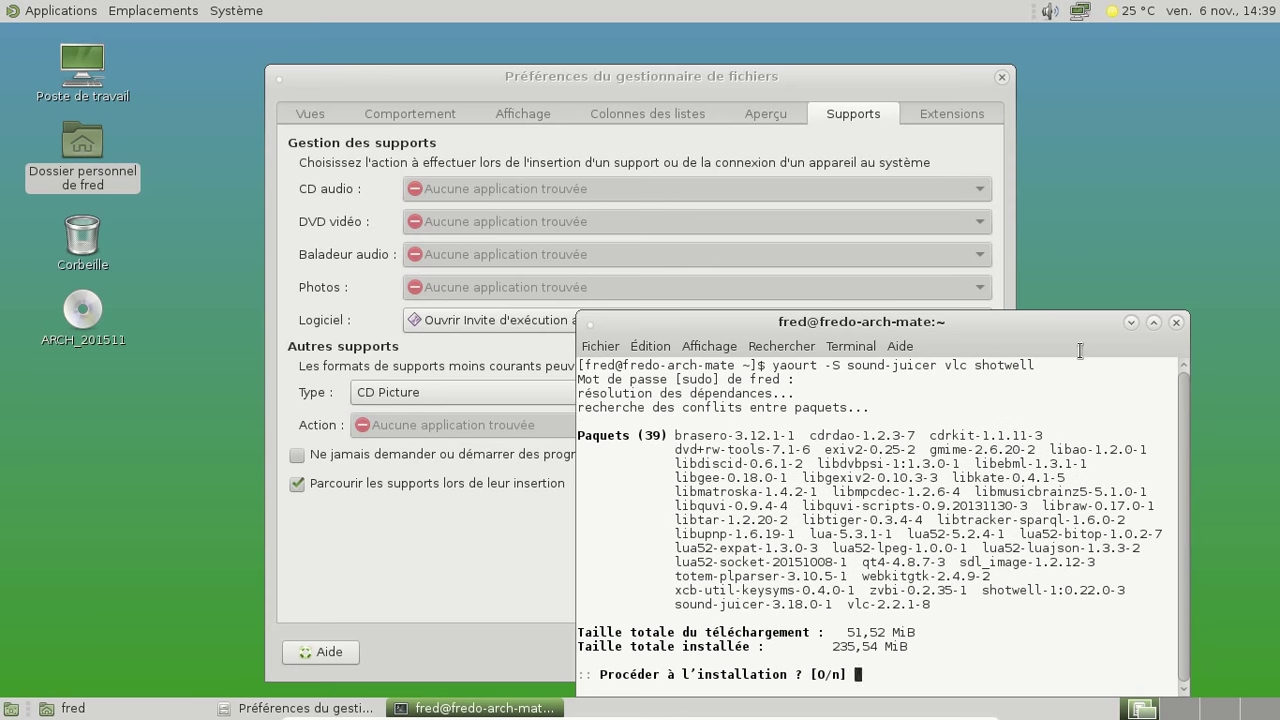
left_click_drag(986, 333, 789, 140)
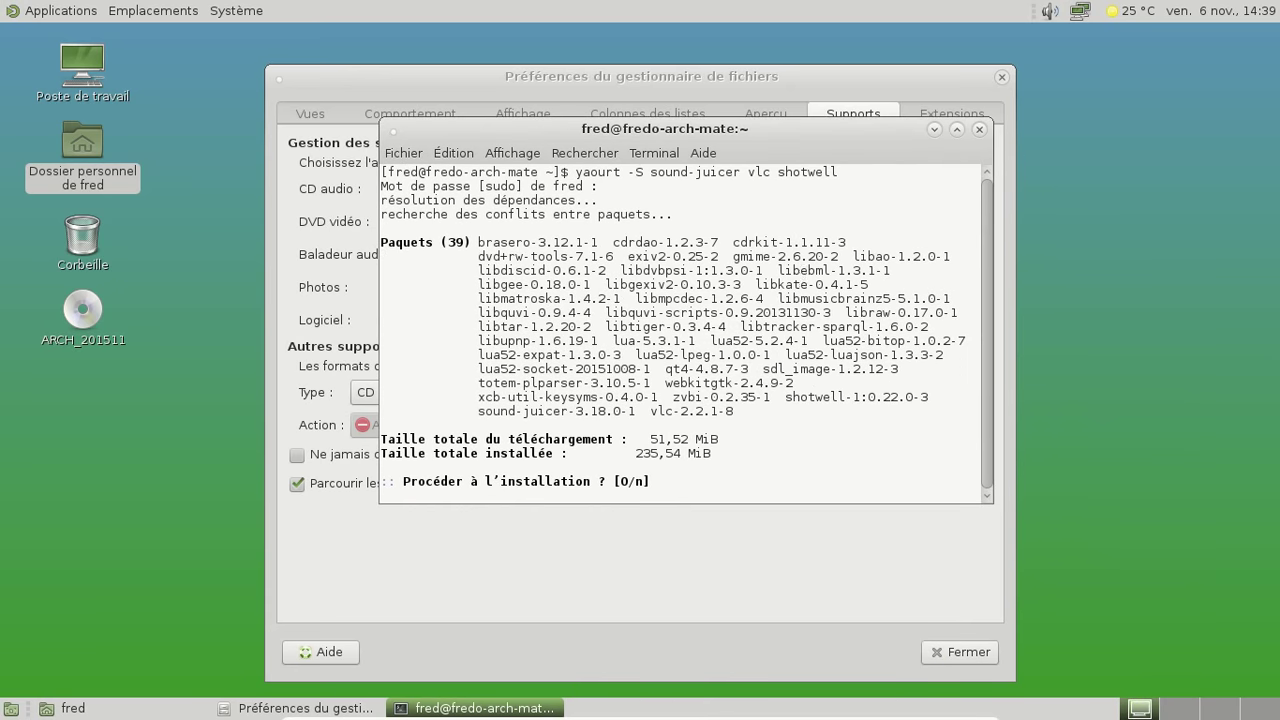
key("Return")
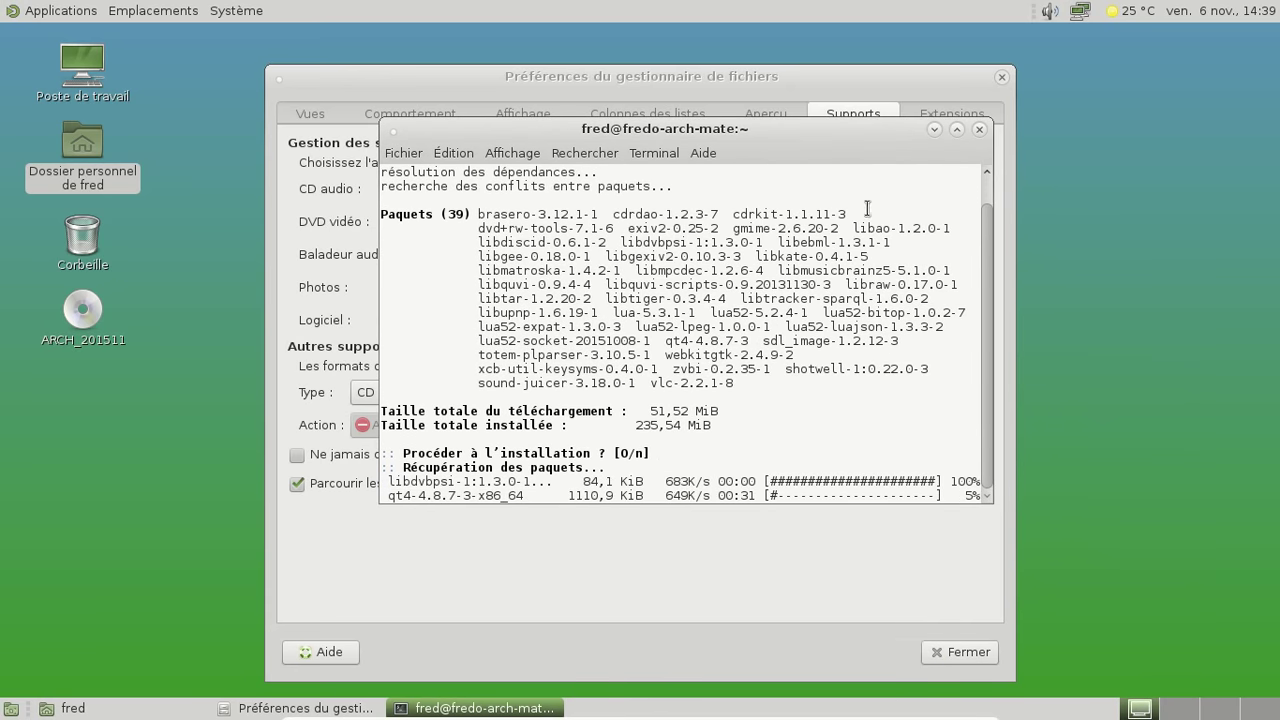
Close the file manager preferences, minimize the home folder window and open the desktop's appearance preferences.
left_click(999, 76)
left_click(957, 100)
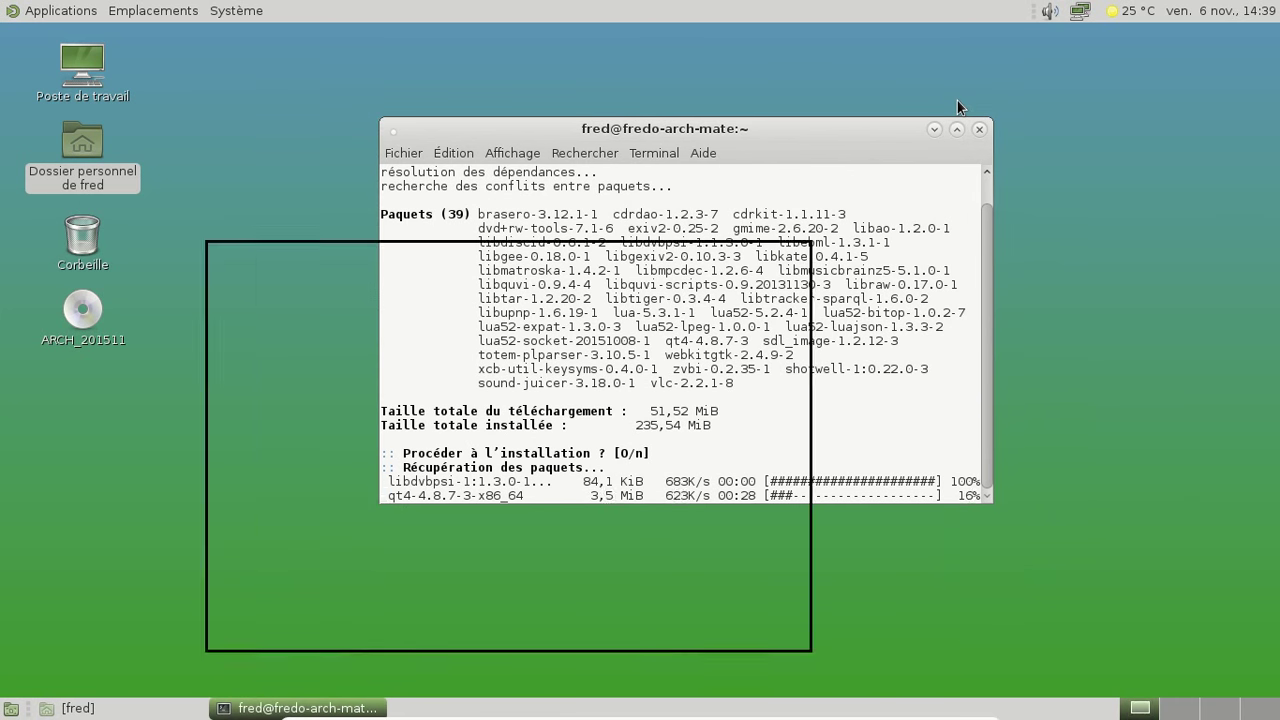
left_click(185, 12)
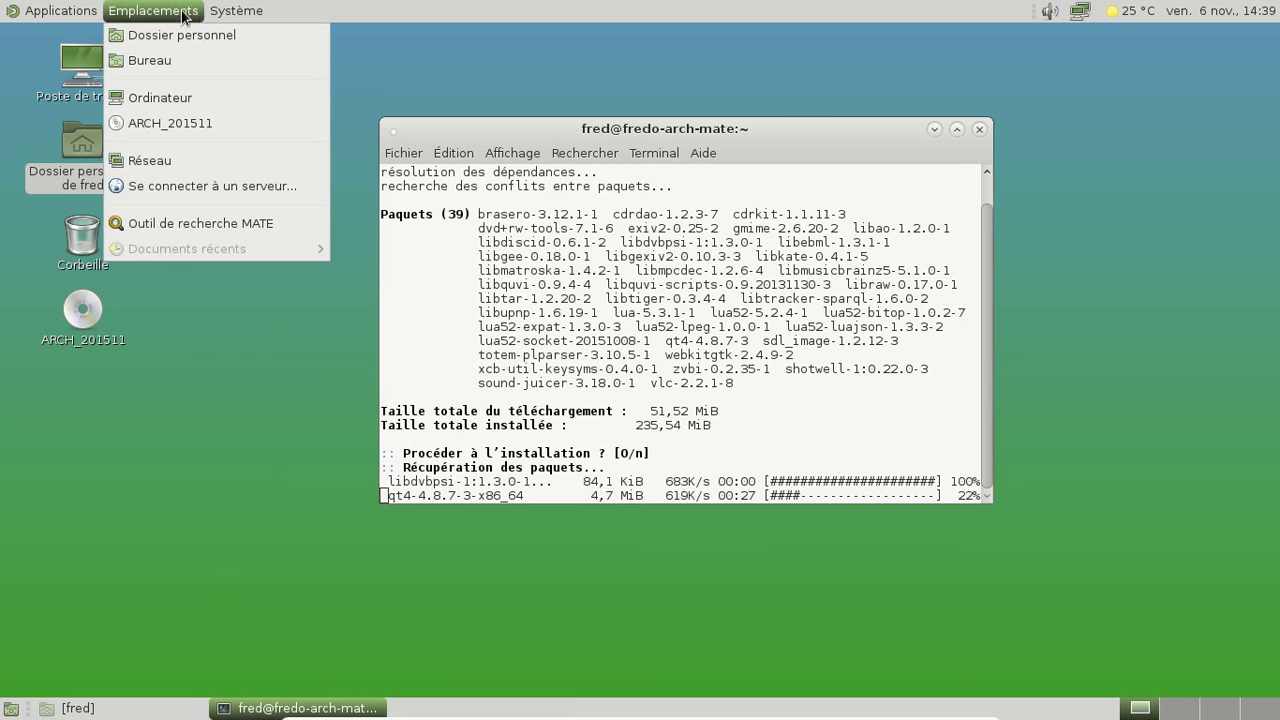
mouse_move(236, 11)
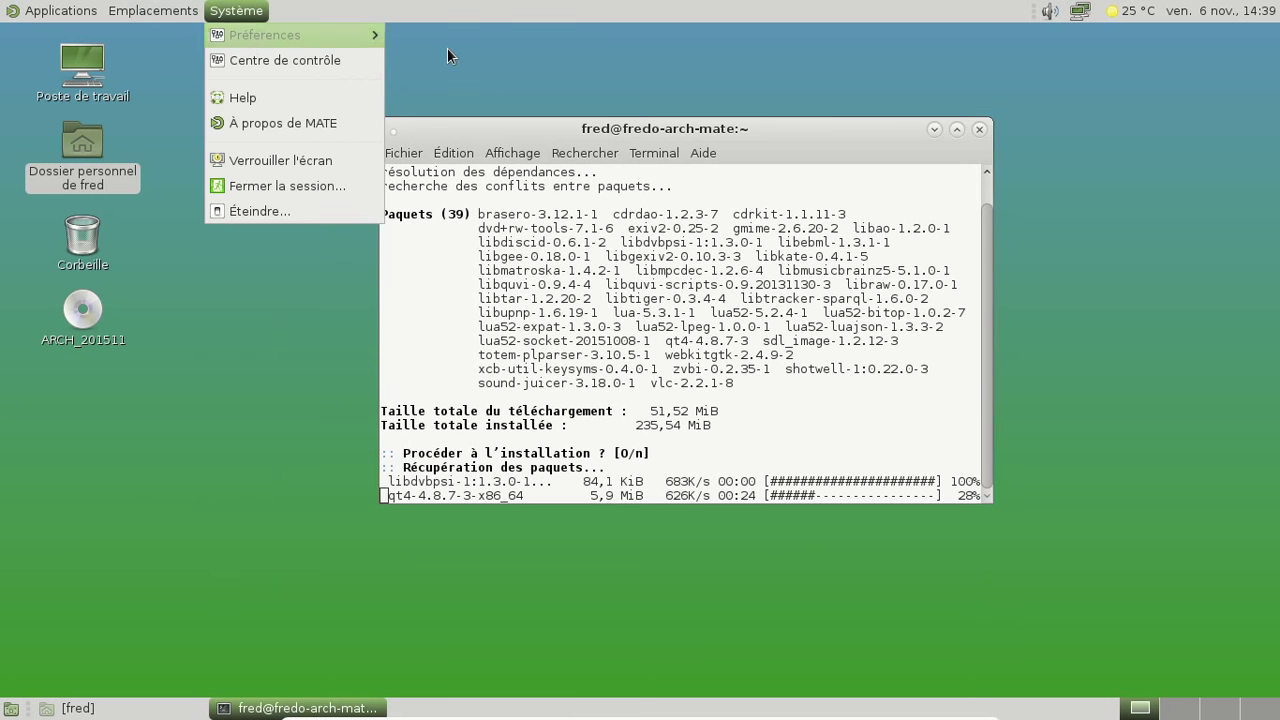
mouse_move(375, 38)
mouse_move(431, 37)
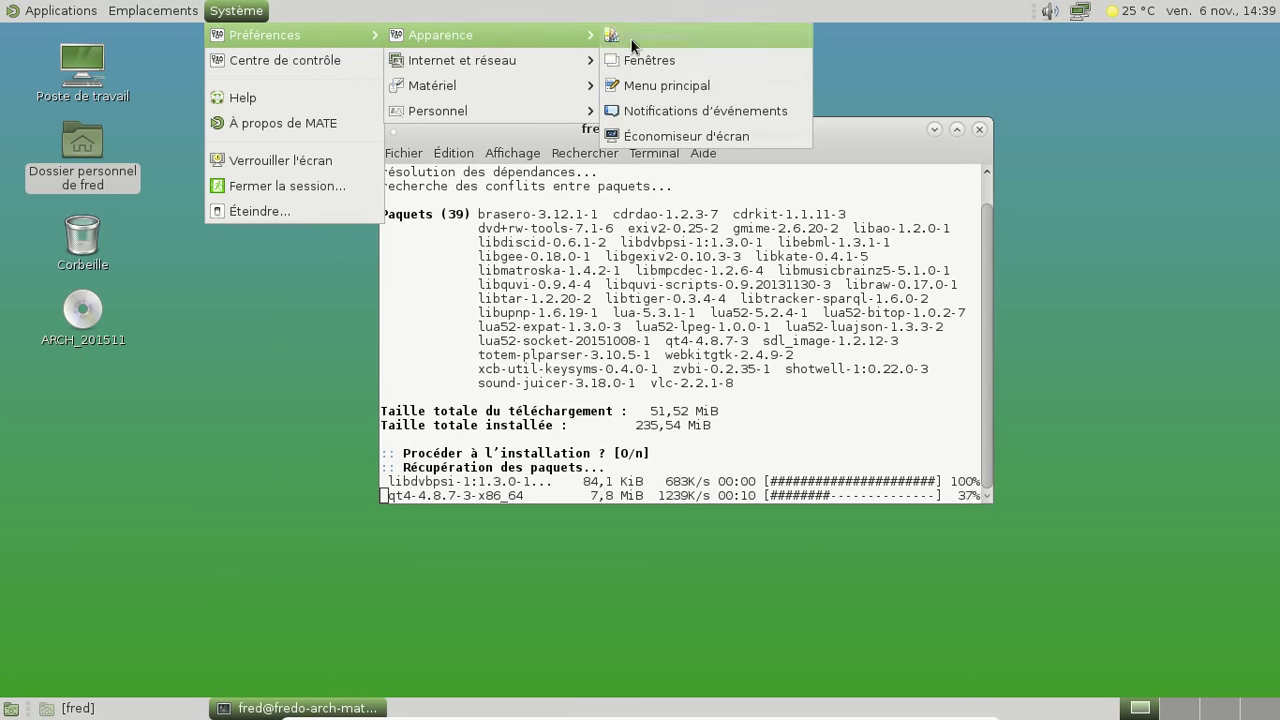
left_click(630, 38)
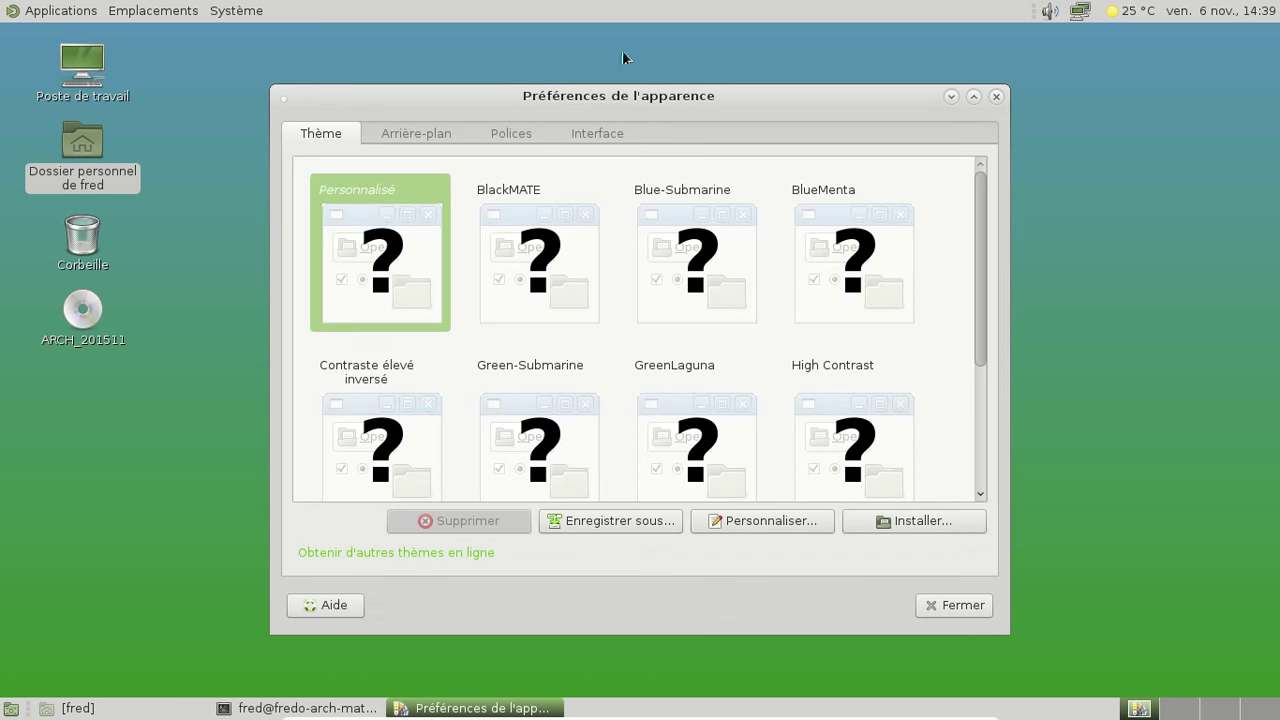
Review the background, font, interface and theme options in the appearance preferences, and close them.
left_click(443, 147)
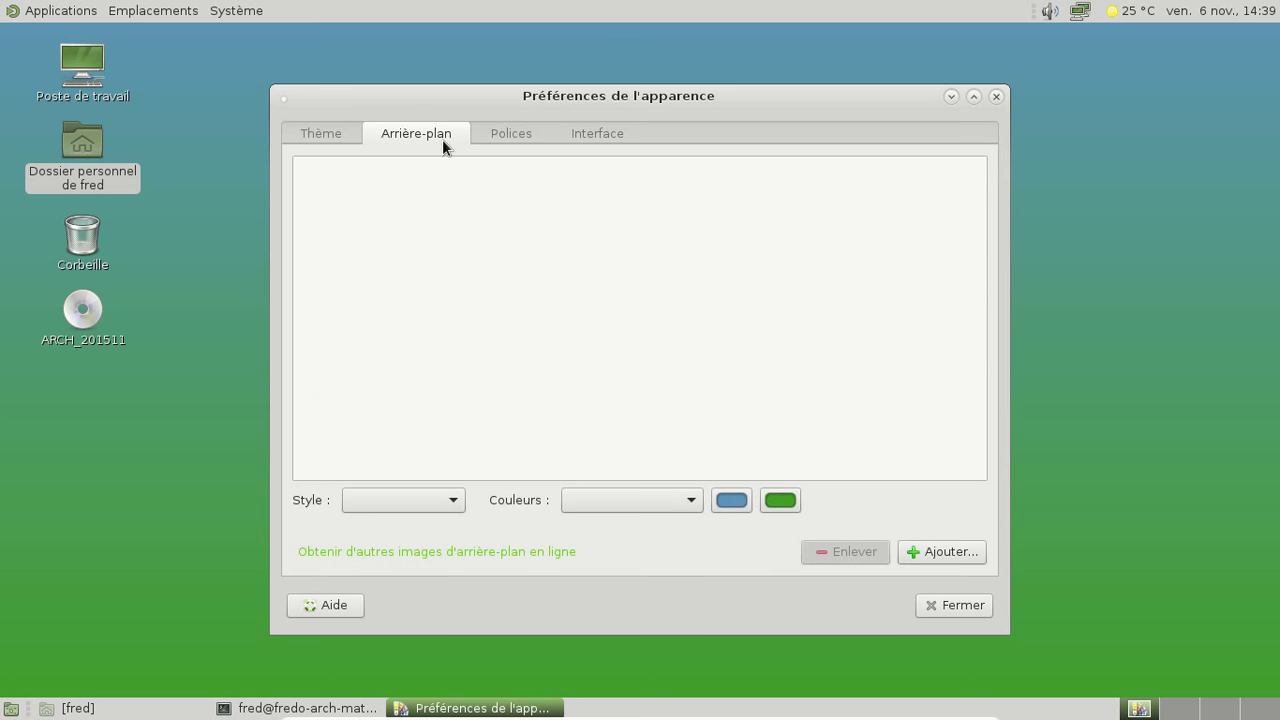
left_click(496, 142)
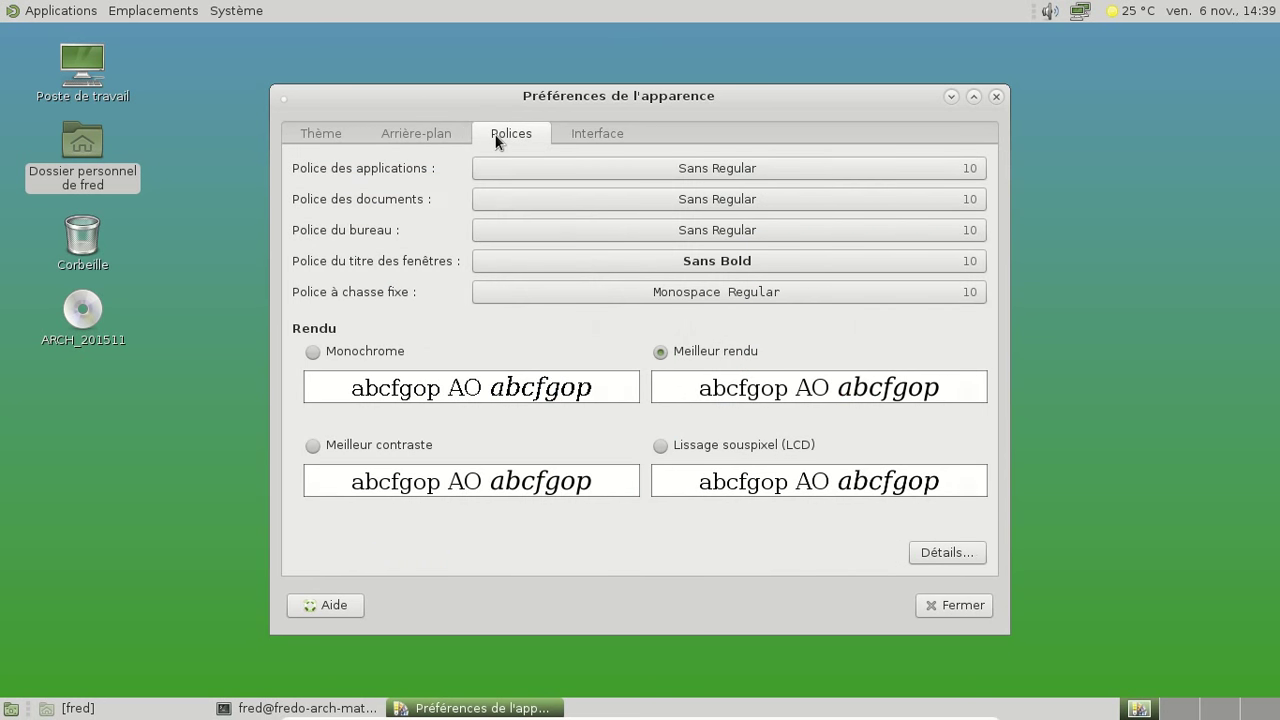
left_click(575, 133)
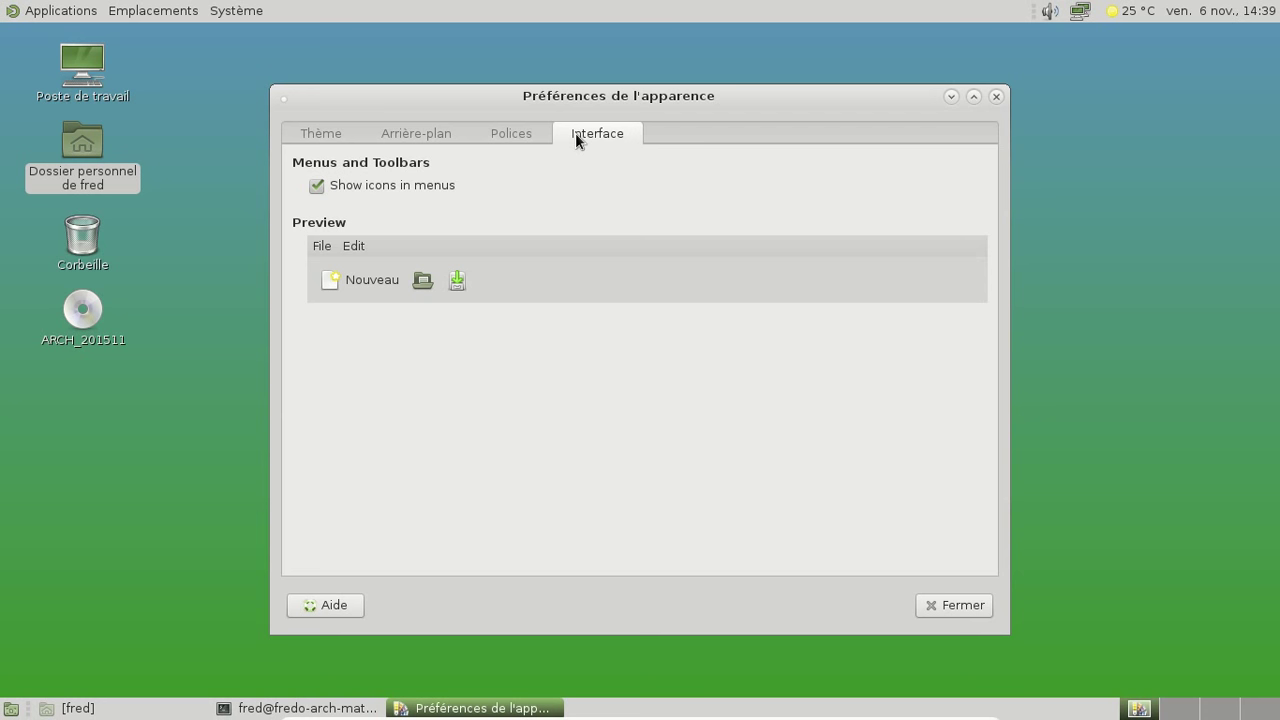
left_click(503, 132)
left_click(430, 137)
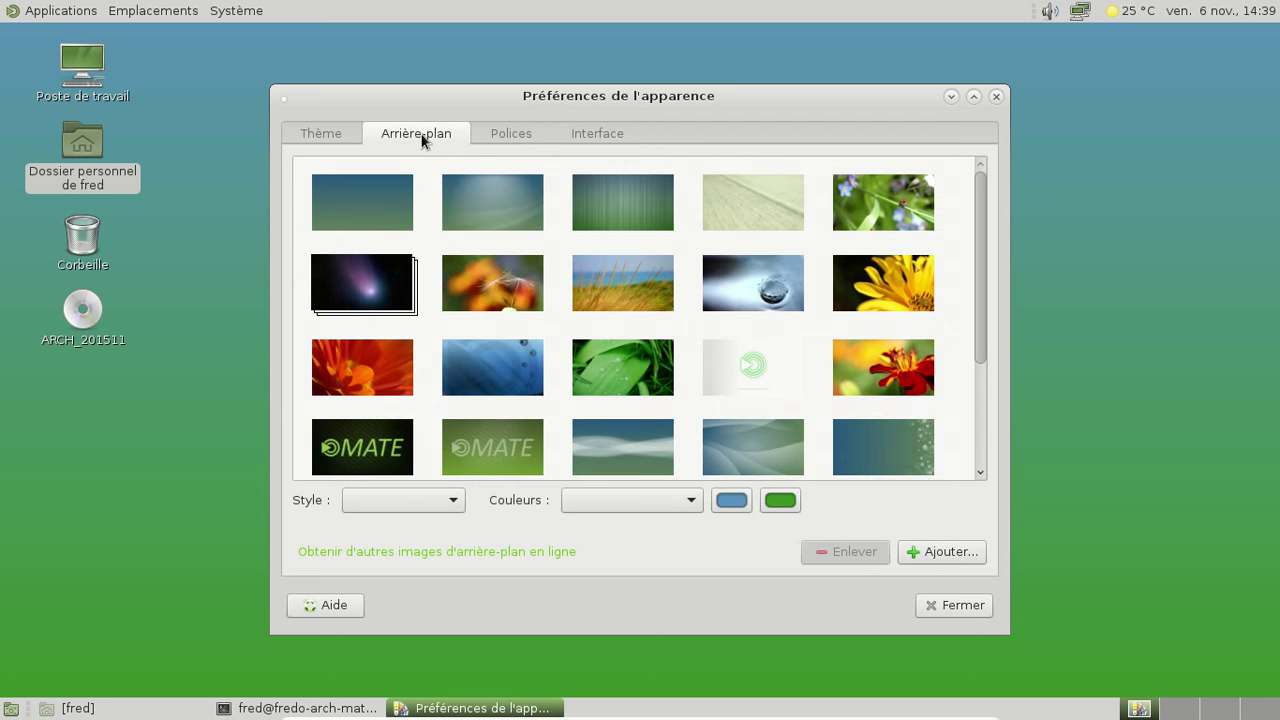
left_click(335, 138)
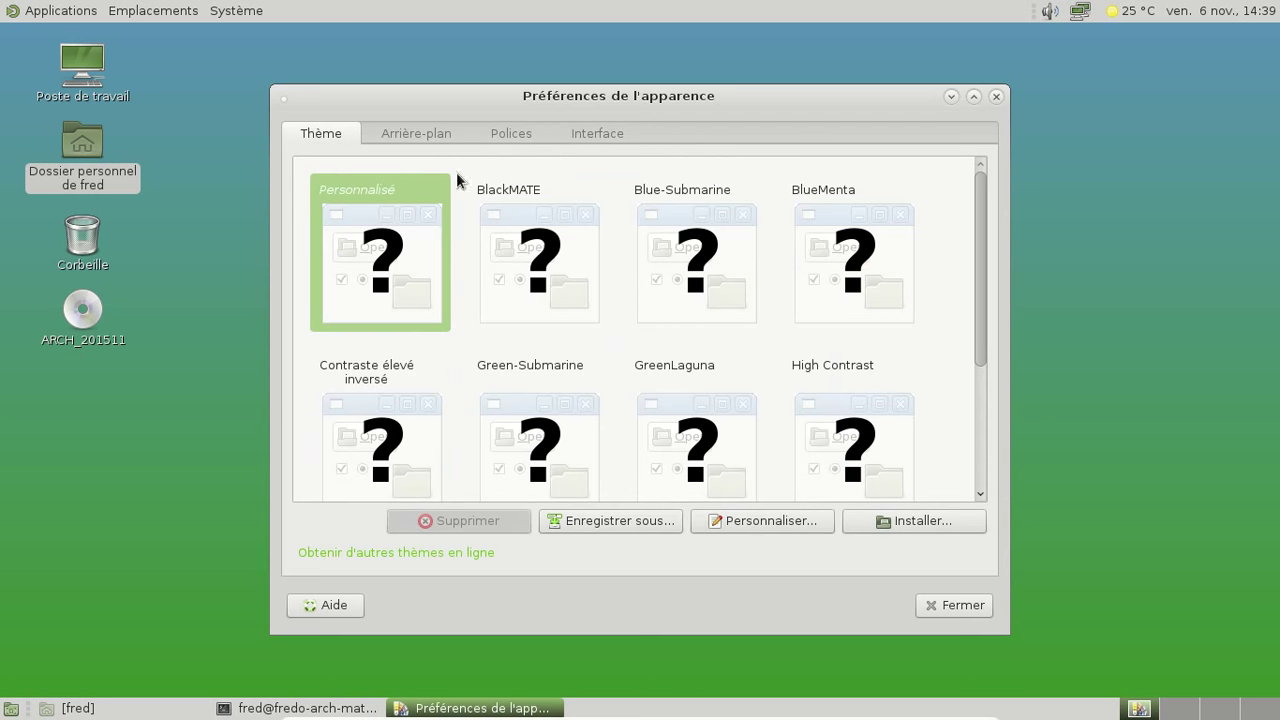
left_click(995, 96)
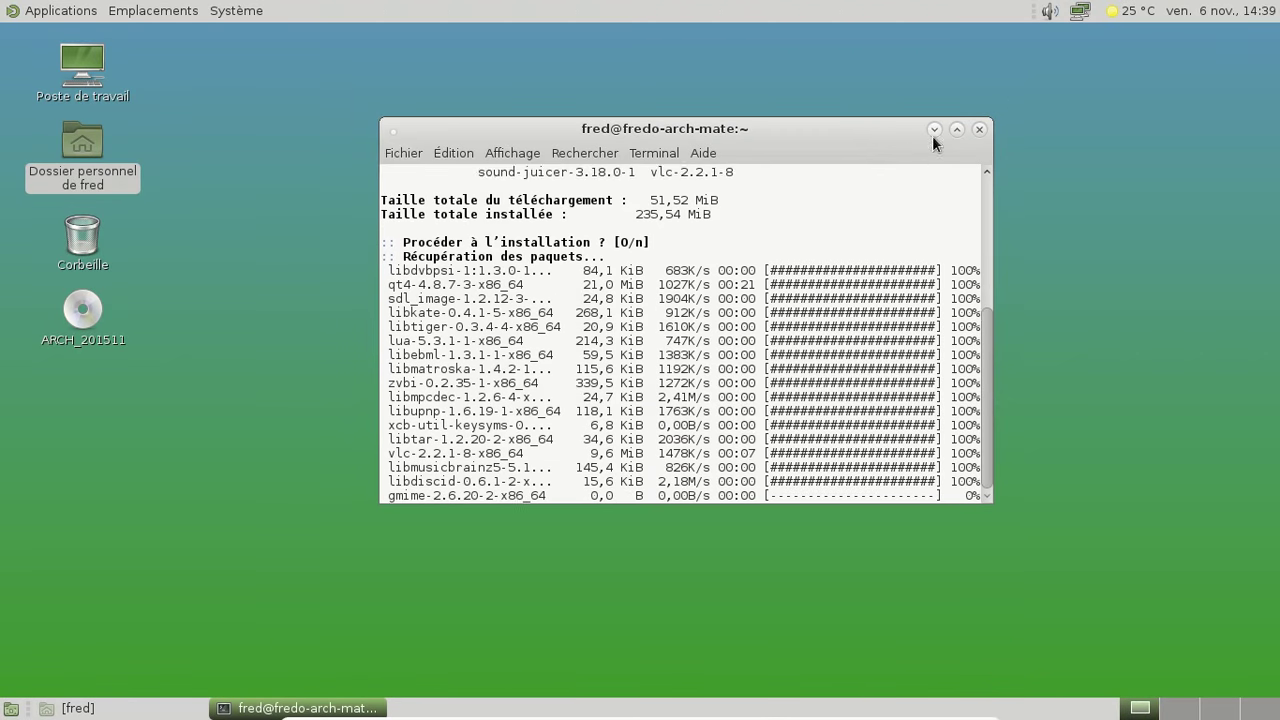
Open the Control Center, browse its hardware and network groups, and view the theme preferences before closing them.
left_click(193, 13)
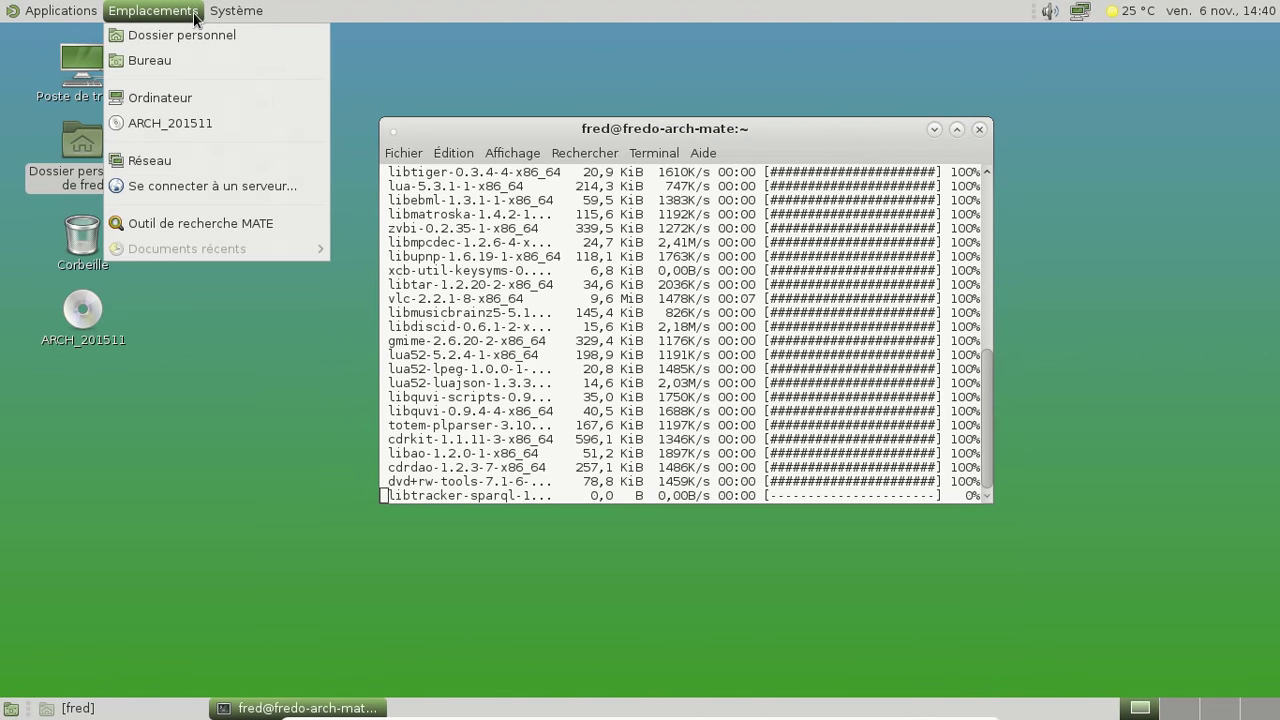
mouse_move(236, 11)
mouse_move(256, 38)
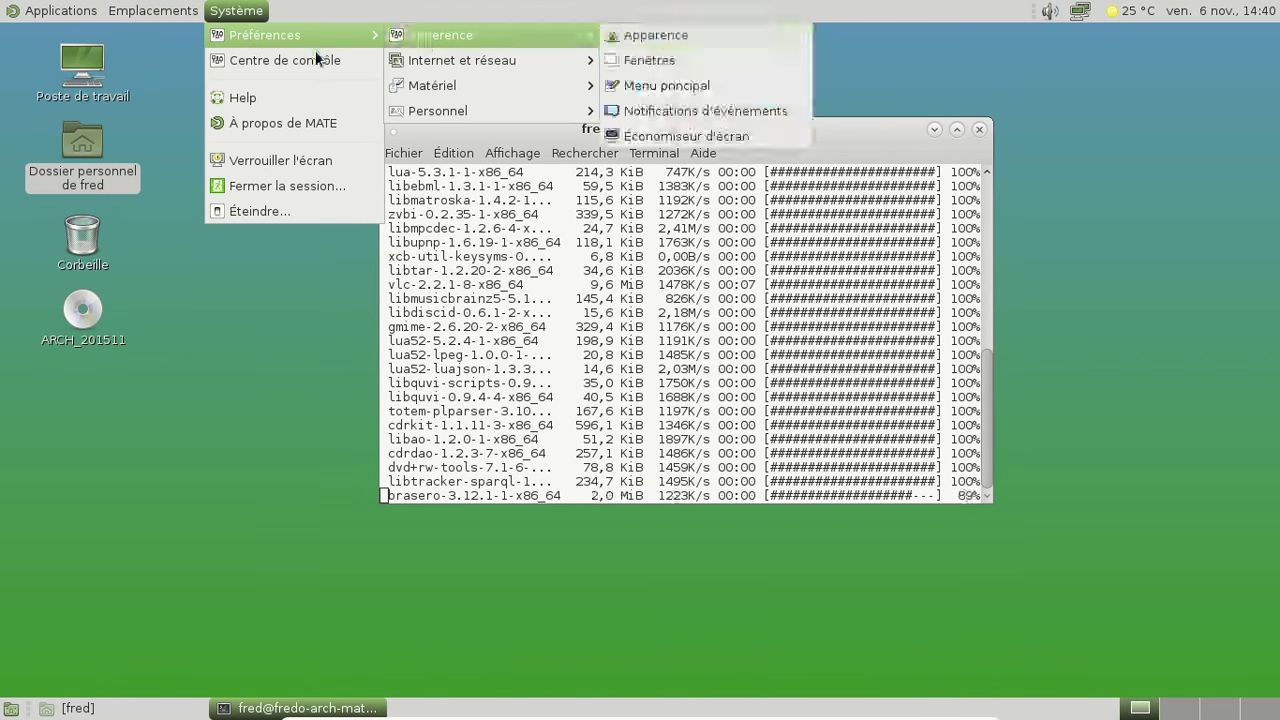
left_click(312, 57)
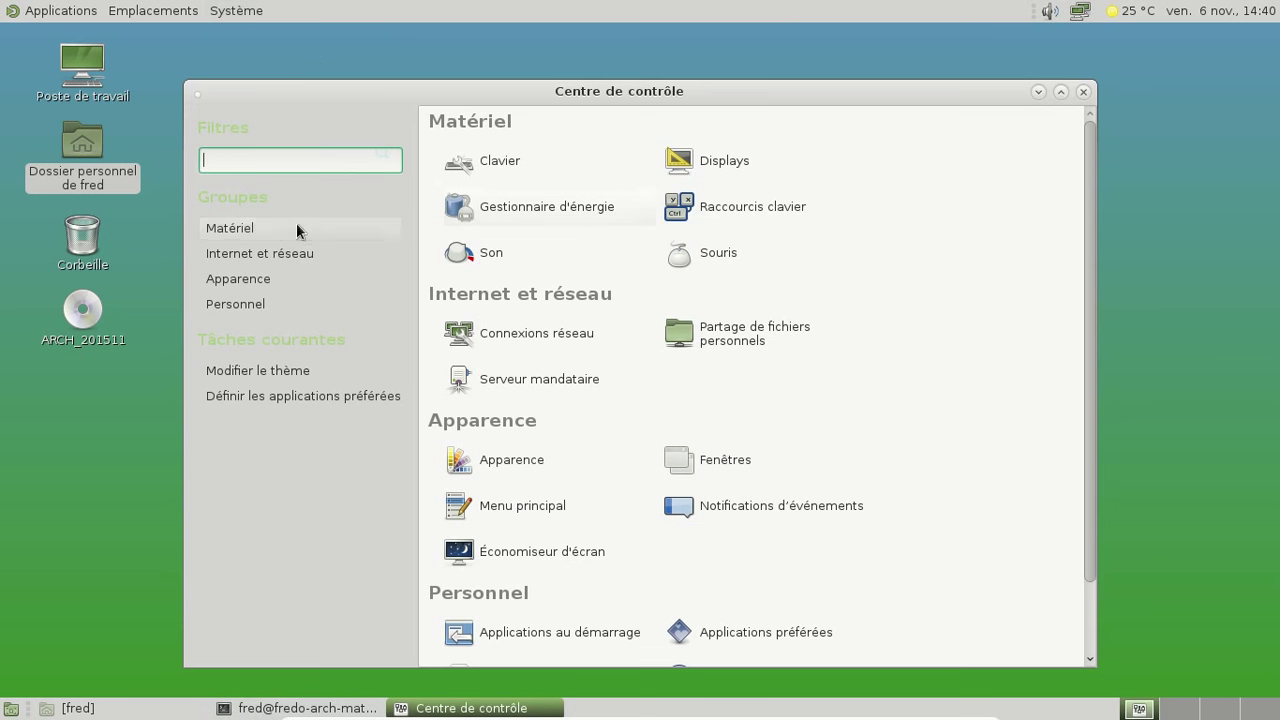
left_click(277, 228)
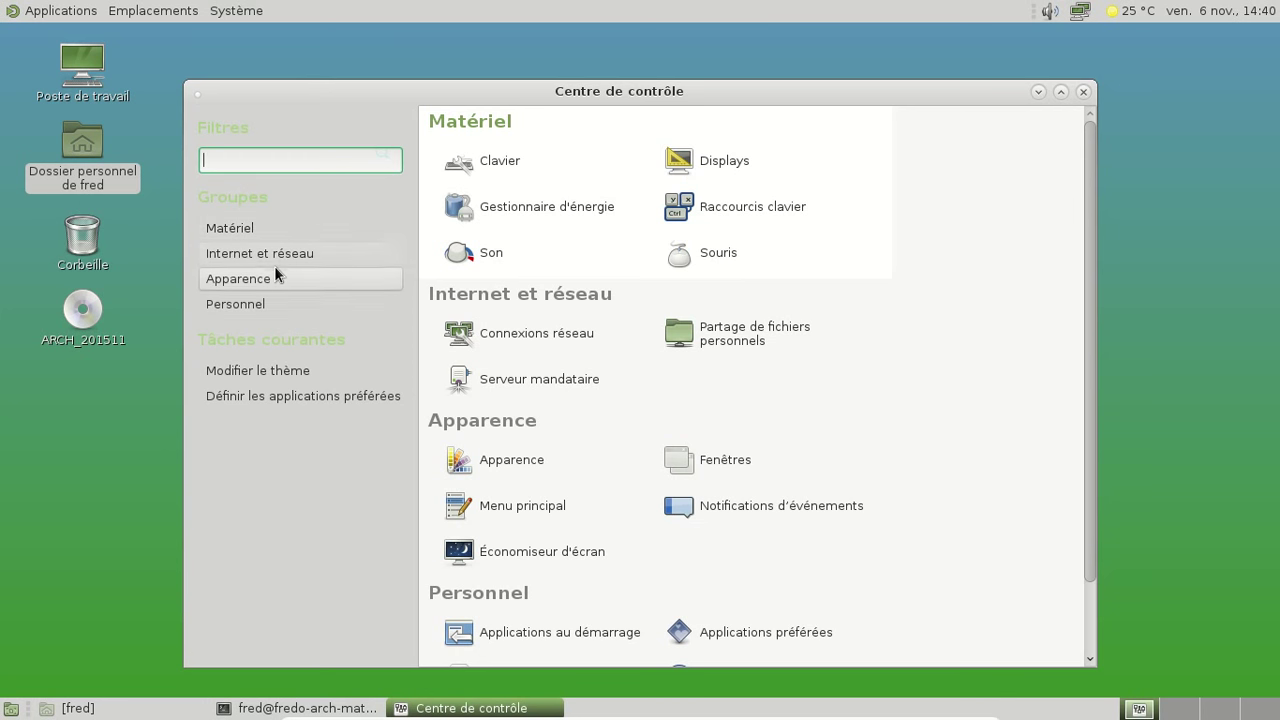
left_click(274, 268)
left_click(272, 255)
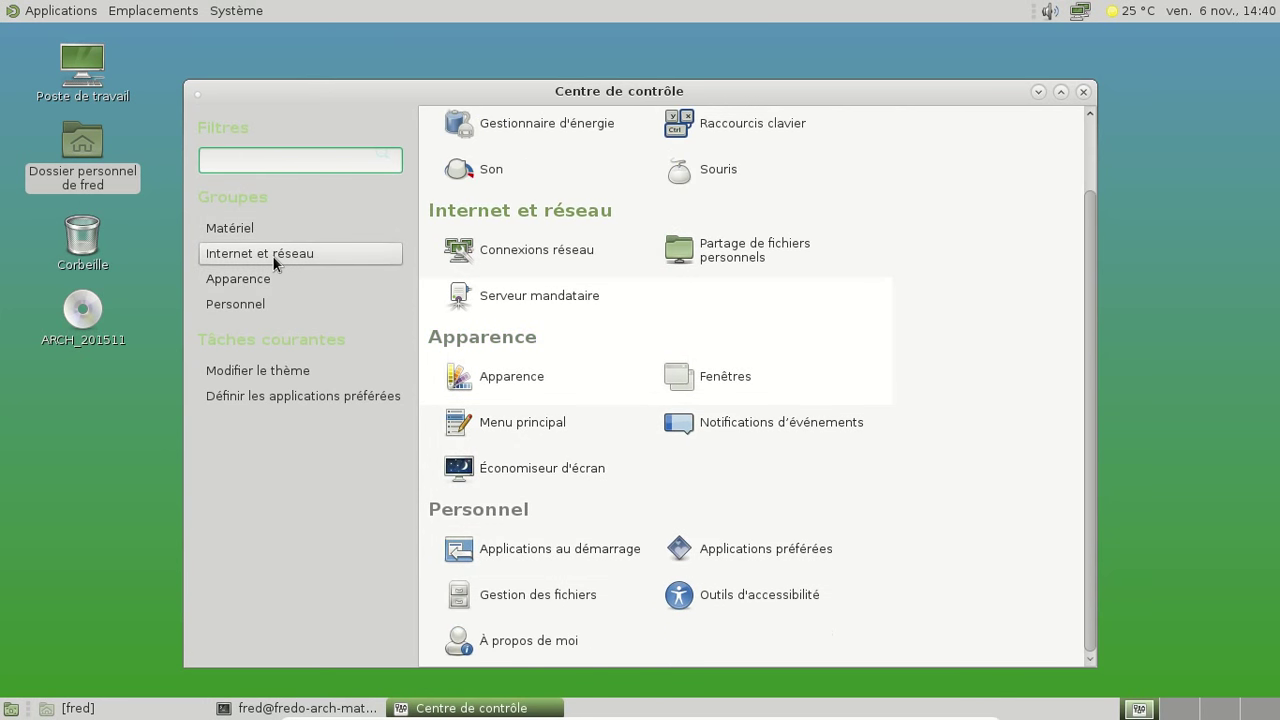
left_click(269, 372)
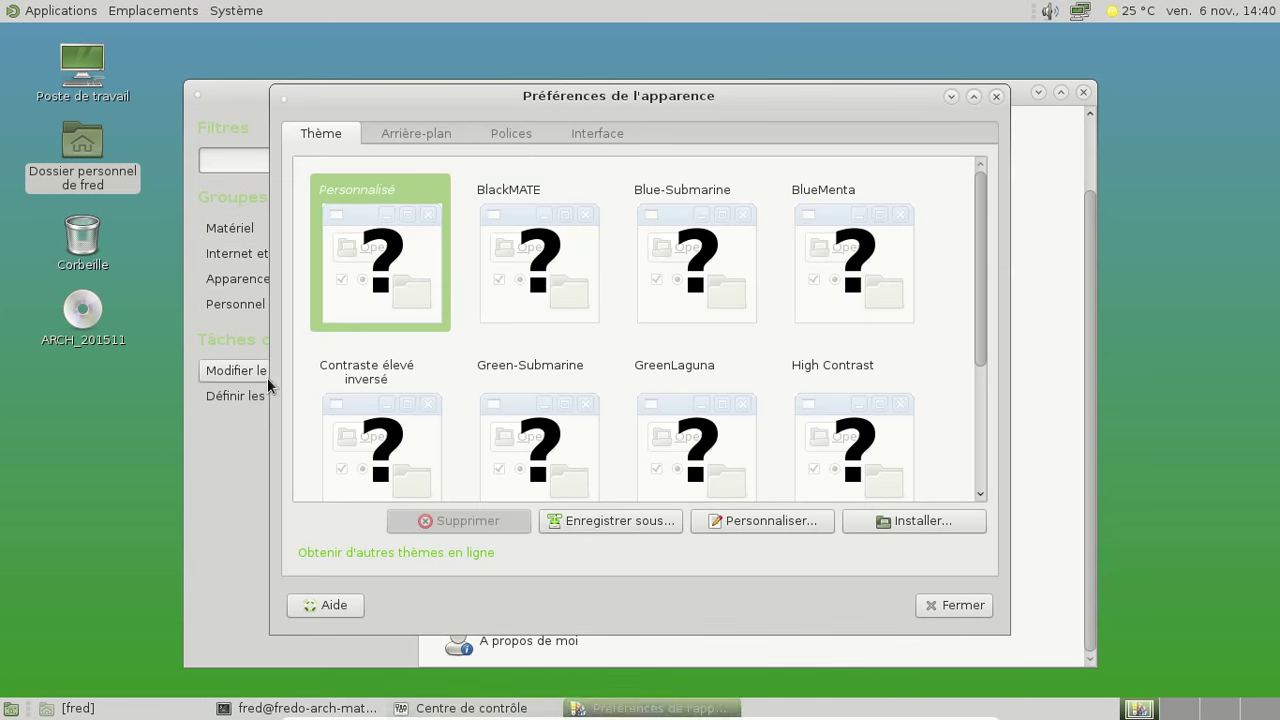
left_click(997, 96)
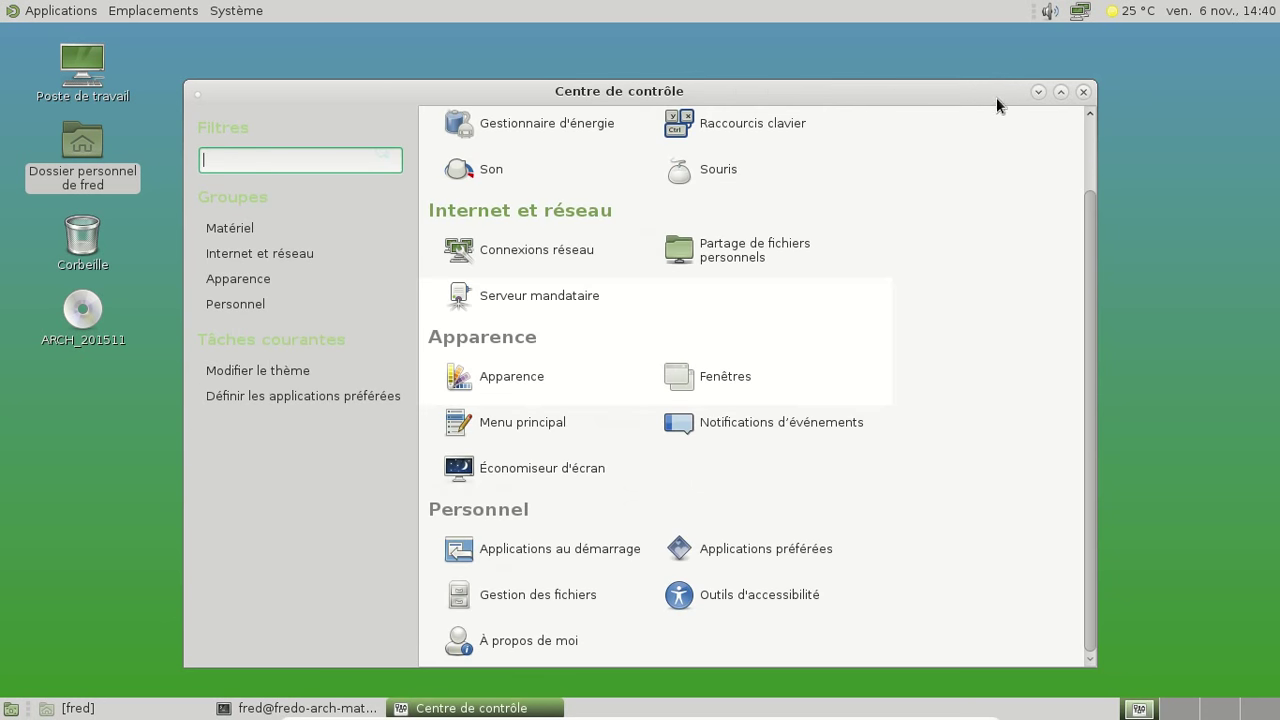
Review the preferred applications for Internet, multimedia, system, office and accessibility, and close both that dialog and the Control Center.
left_click(250, 397)
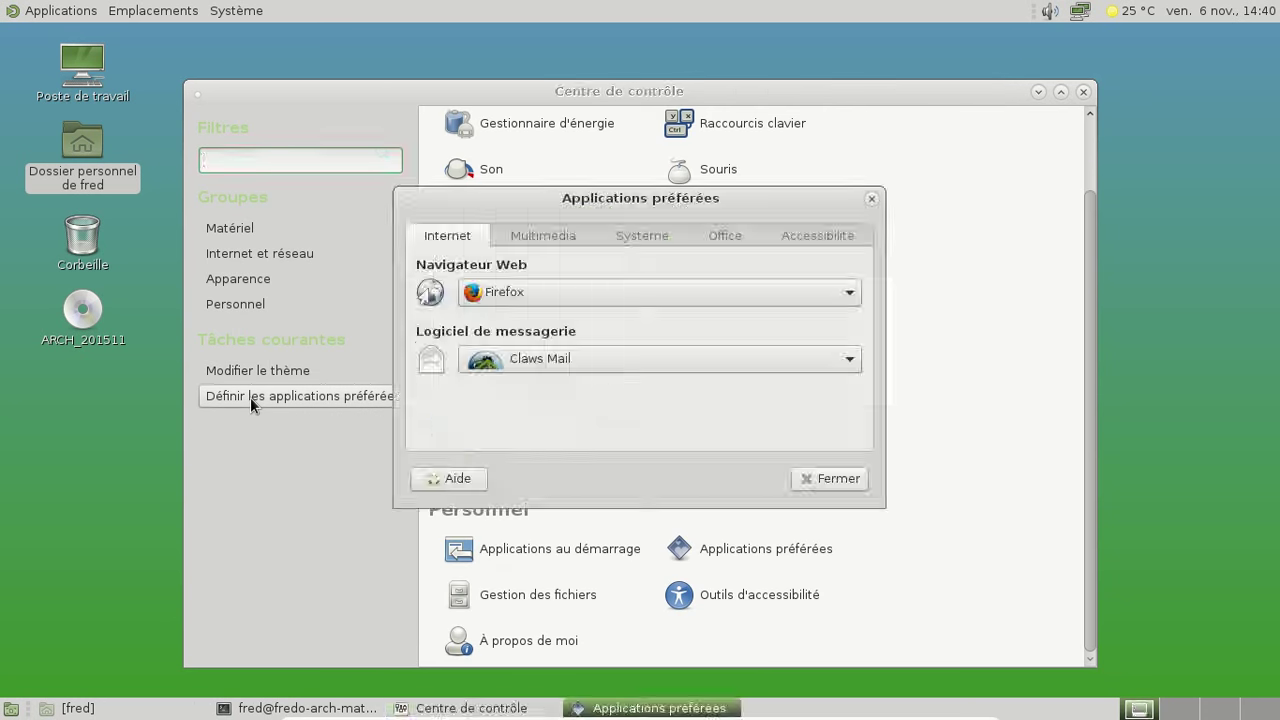
left_click(567, 237)
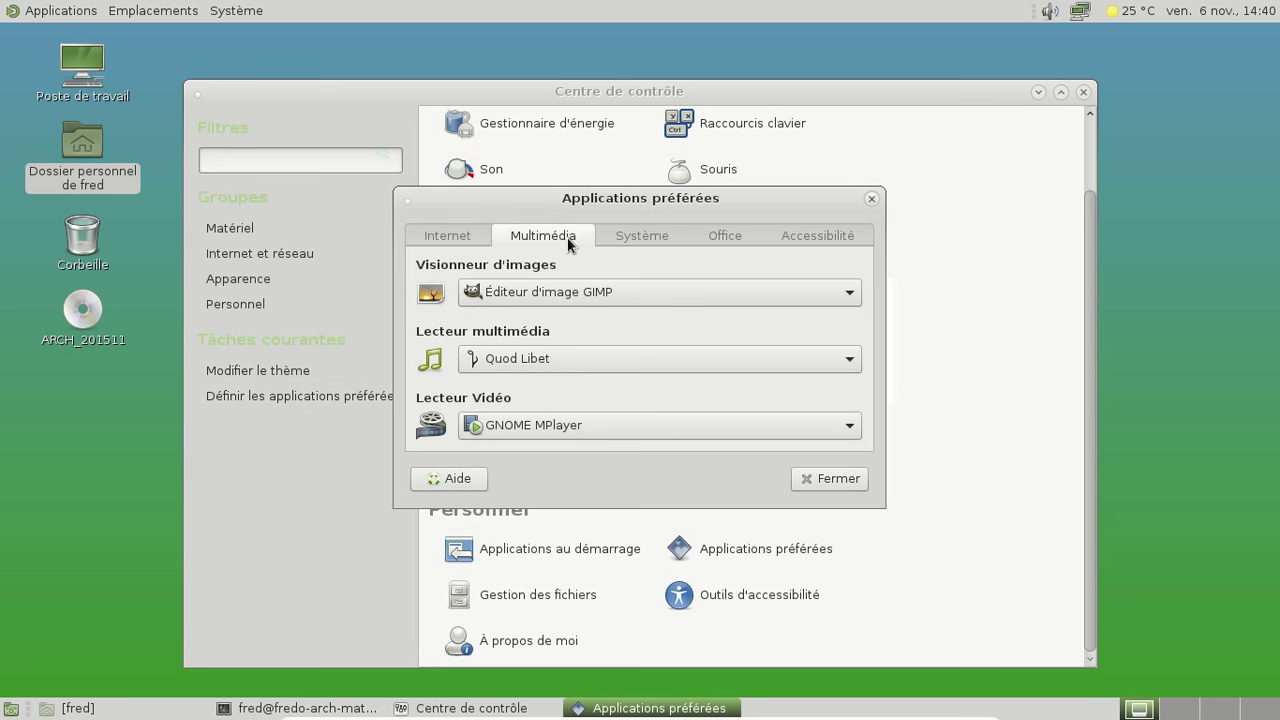
left_click(648, 238)
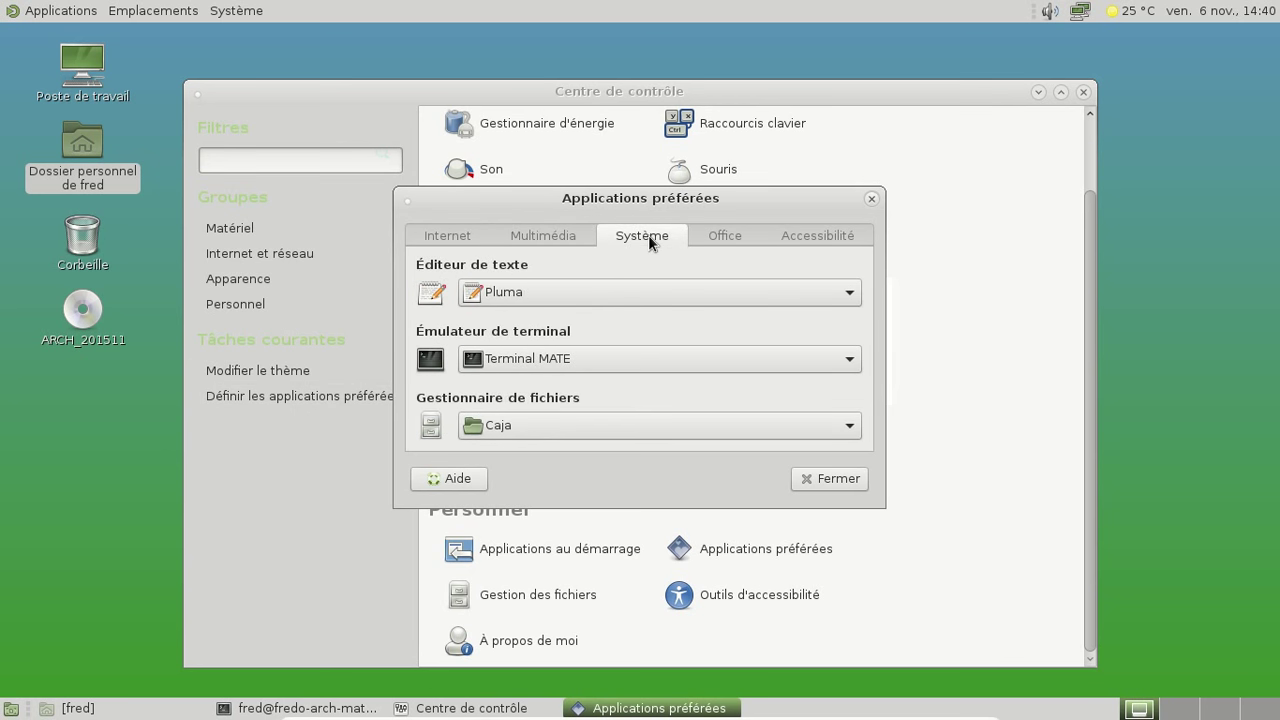
left_click(718, 235)
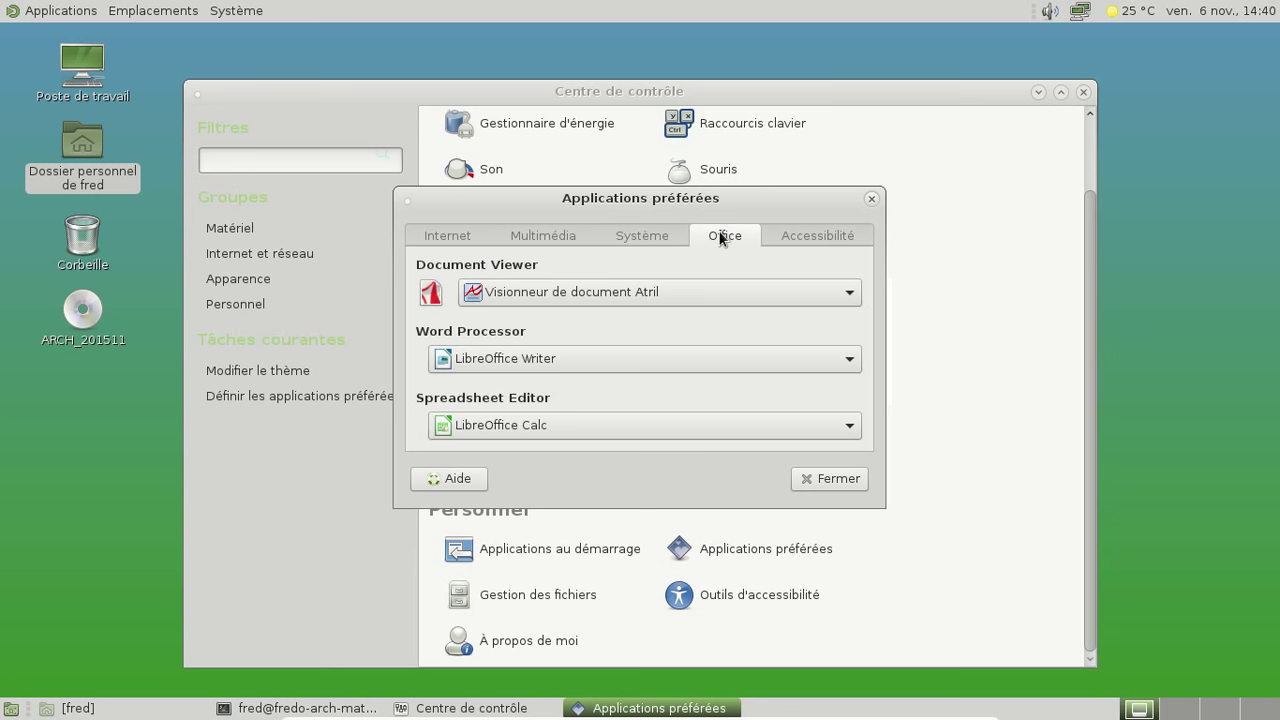
left_click(797, 236)
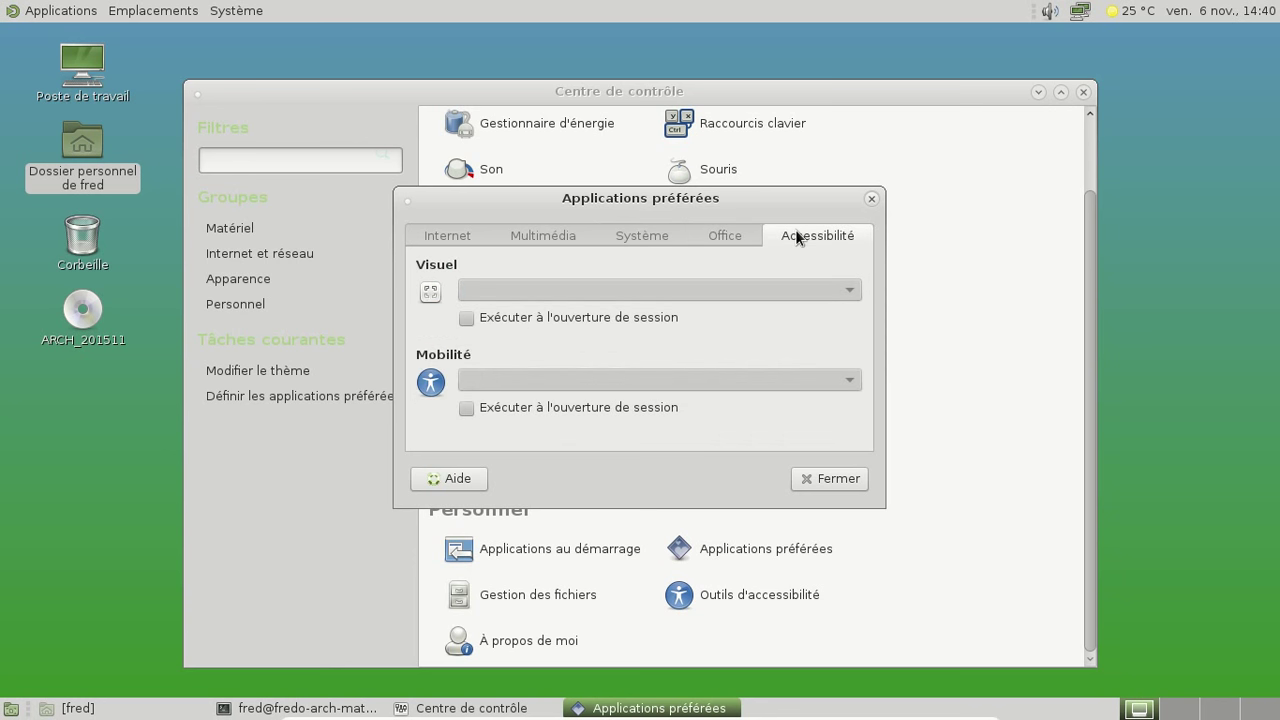
left_click(708, 237)
left_click(663, 235)
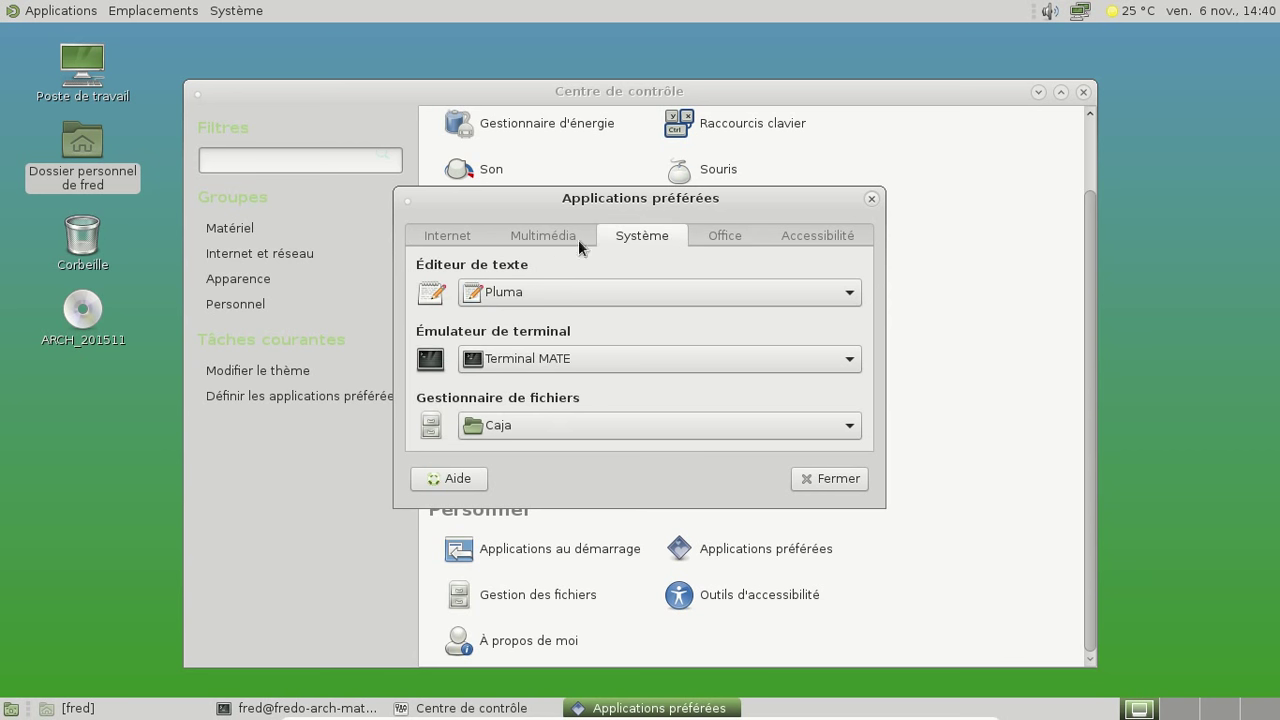
left_click(545, 241)
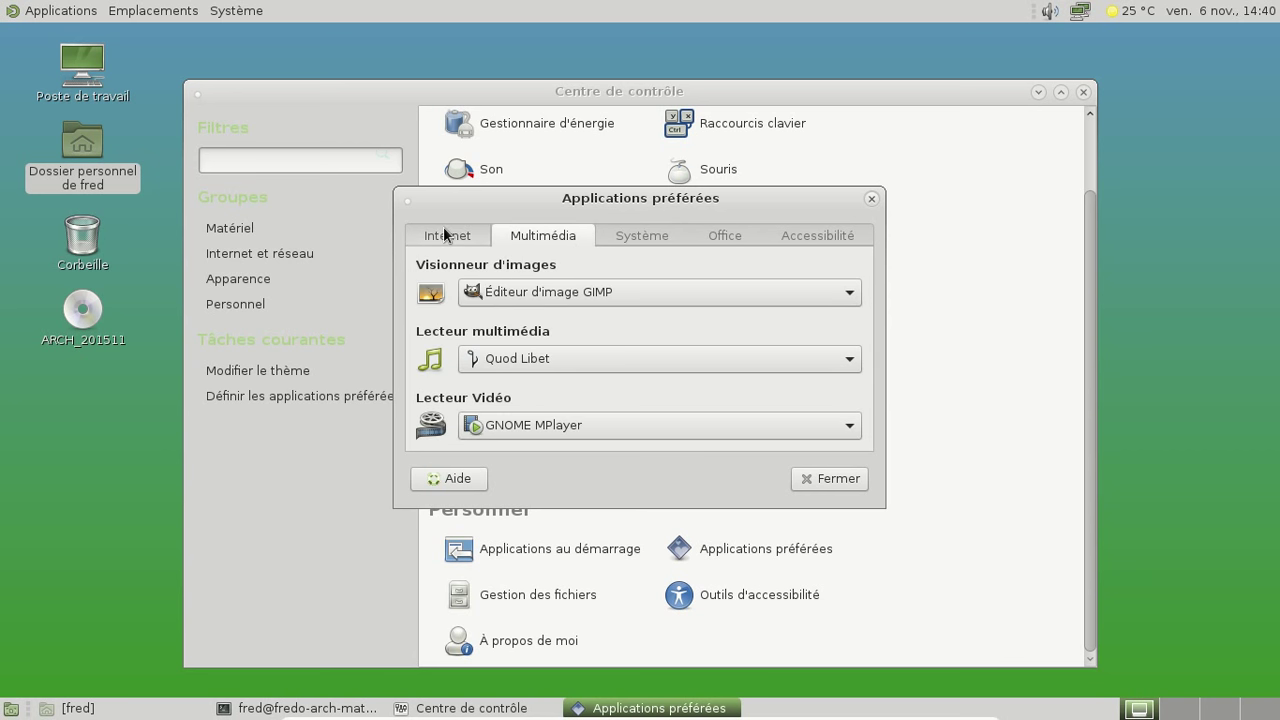
left_click(446, 235)
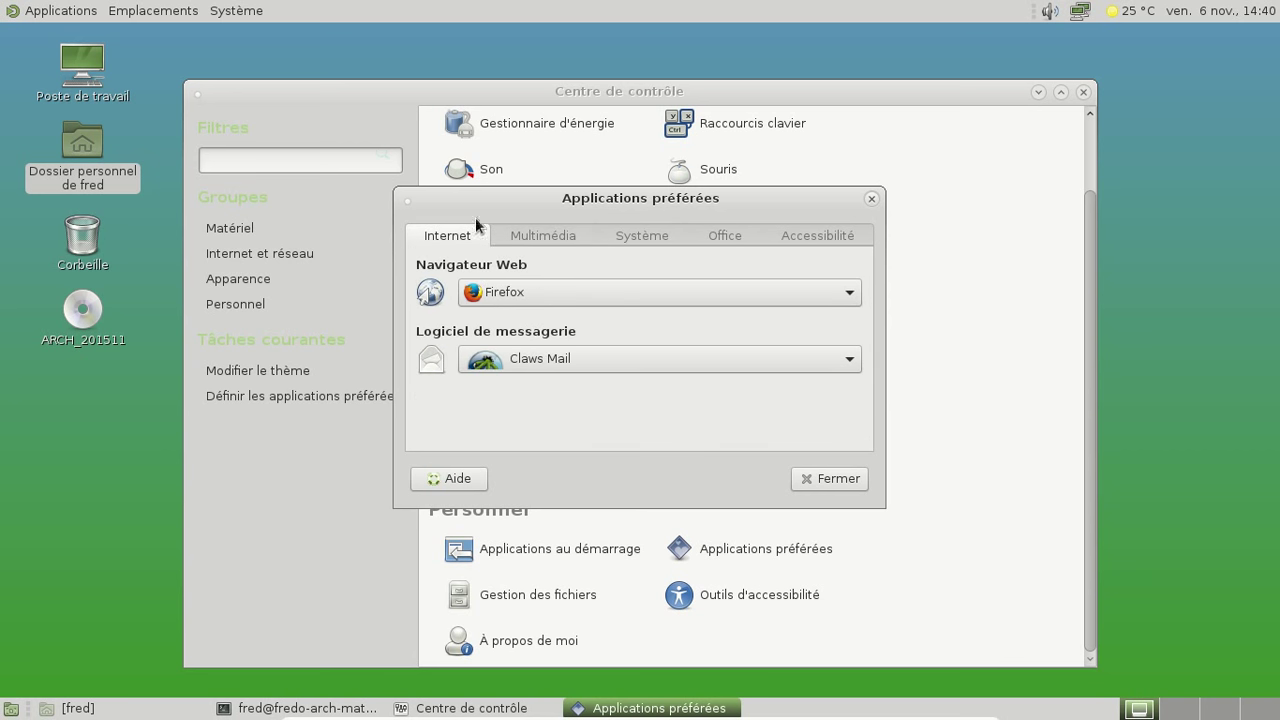
left_click(872, 199)
left_click(1082, 92)
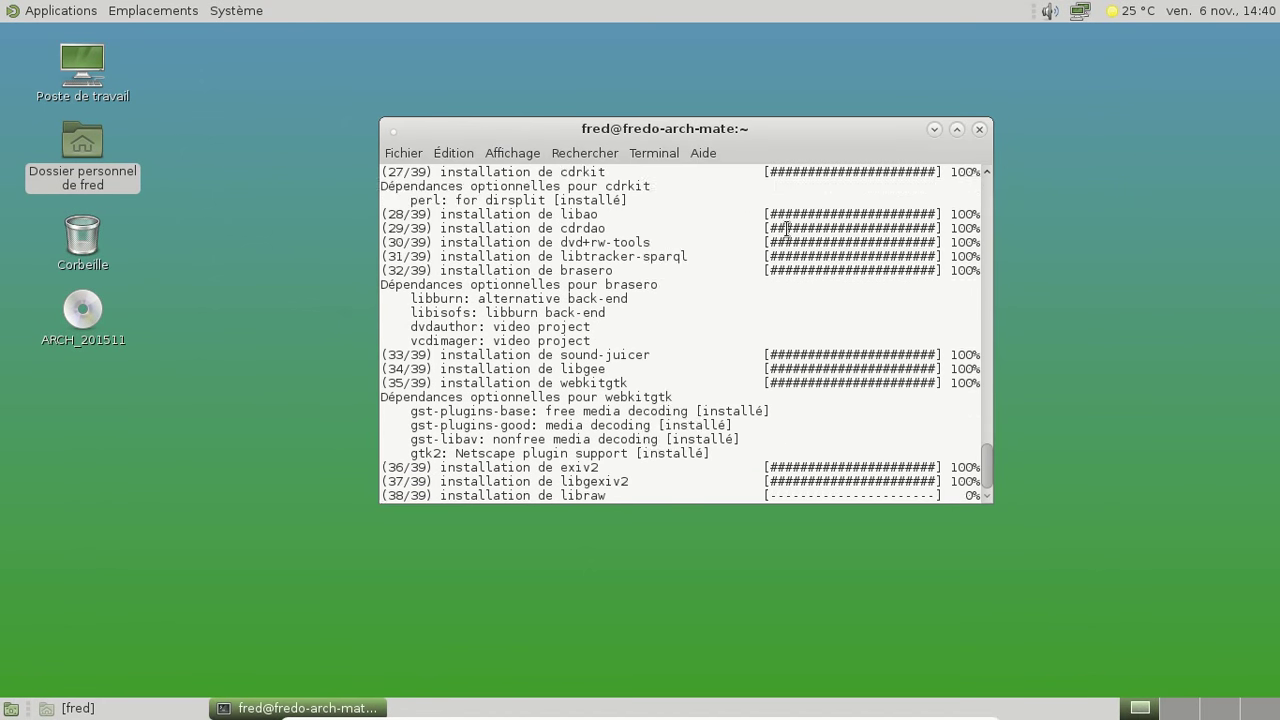
Close the terminal, open the home folder from the desktop and open the file manager preferences.
left_click_drag(642, 128, 574, 118)
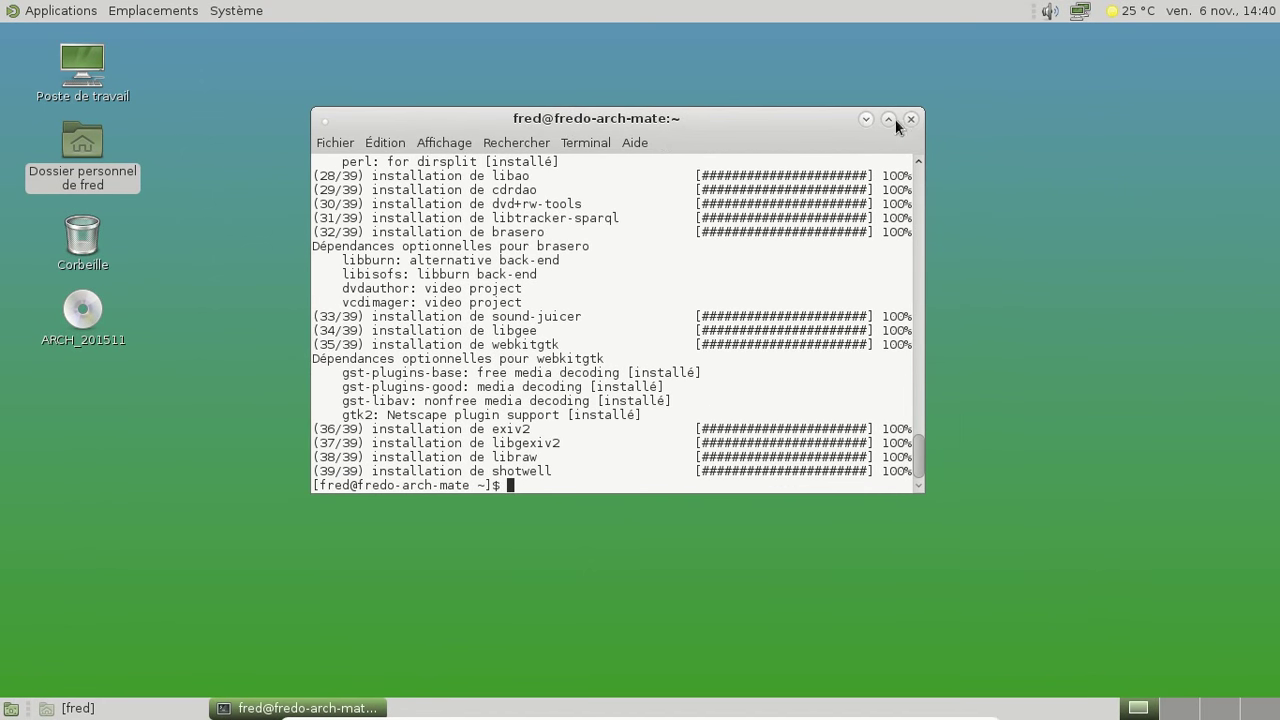
left_click(910, 119)
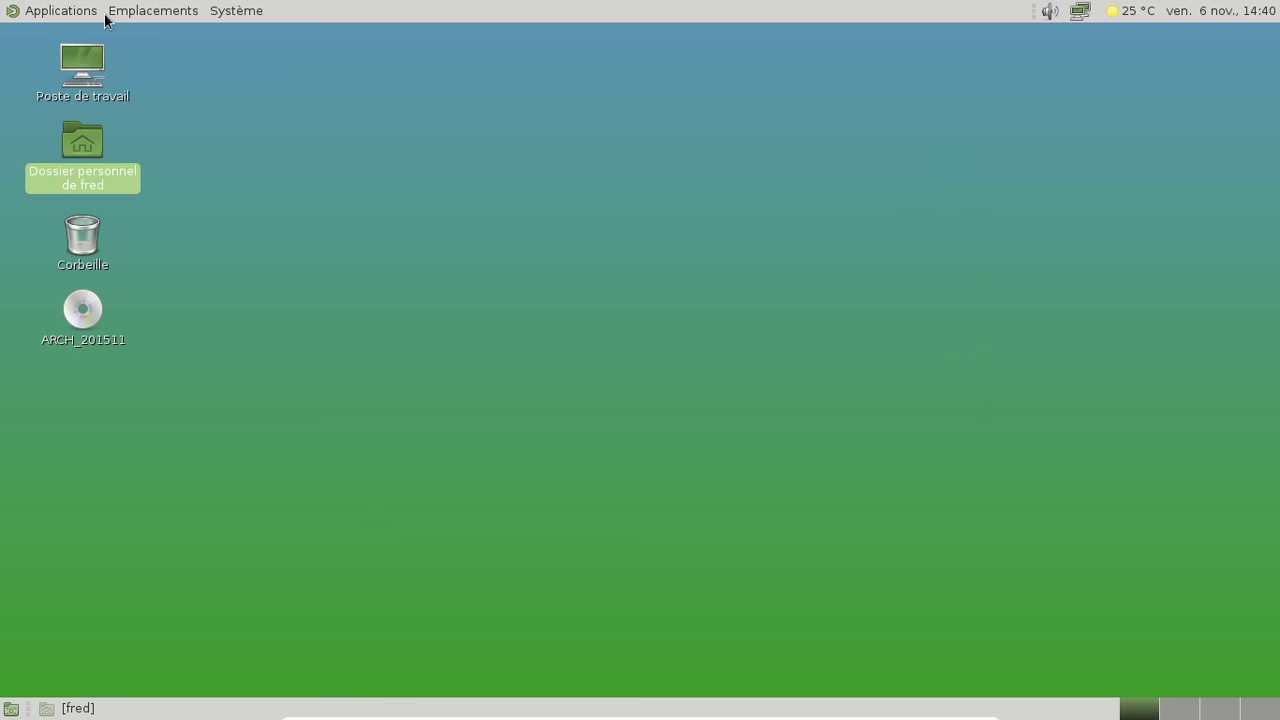
double_click(93, 167)
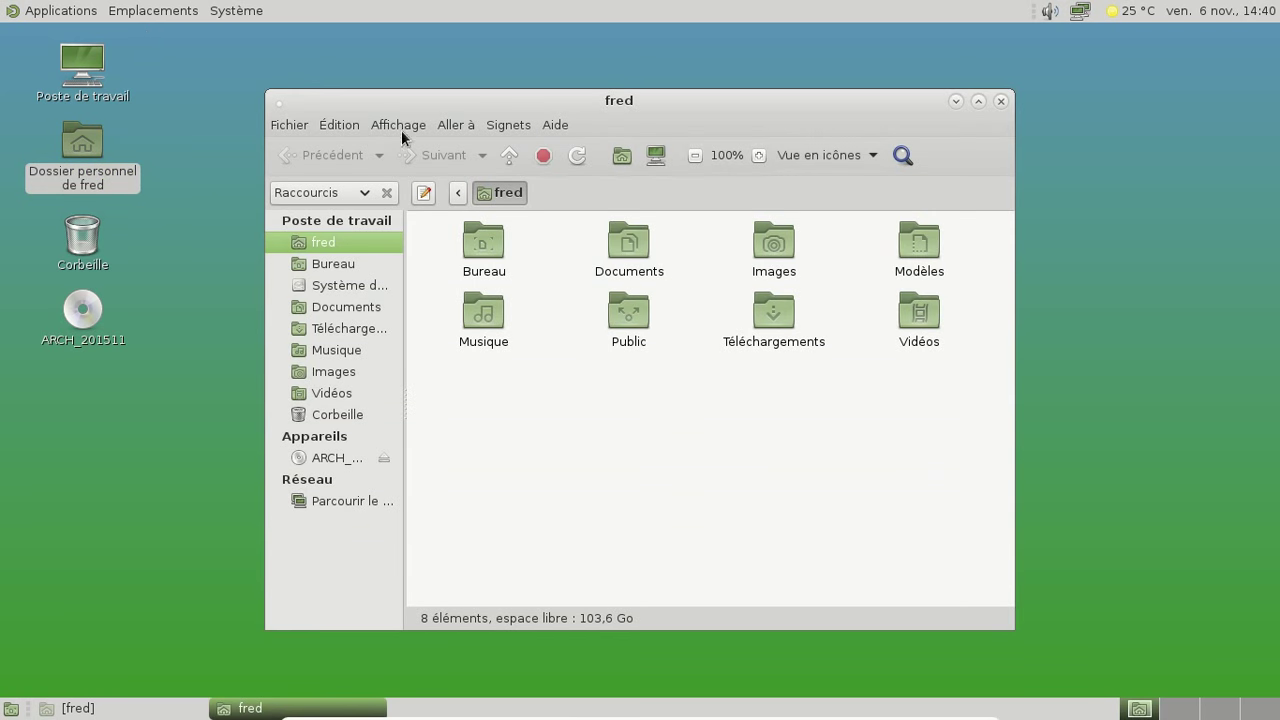
left_click(403, 130)
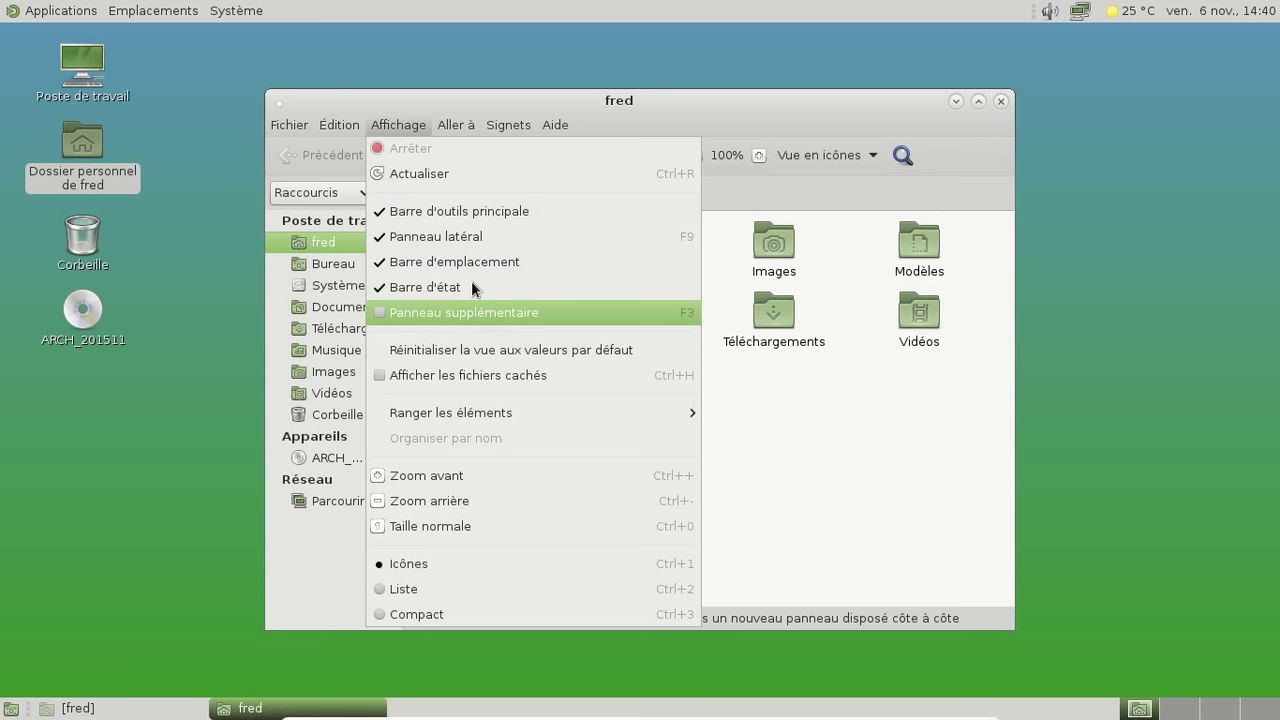
mouse_move(465, 124)
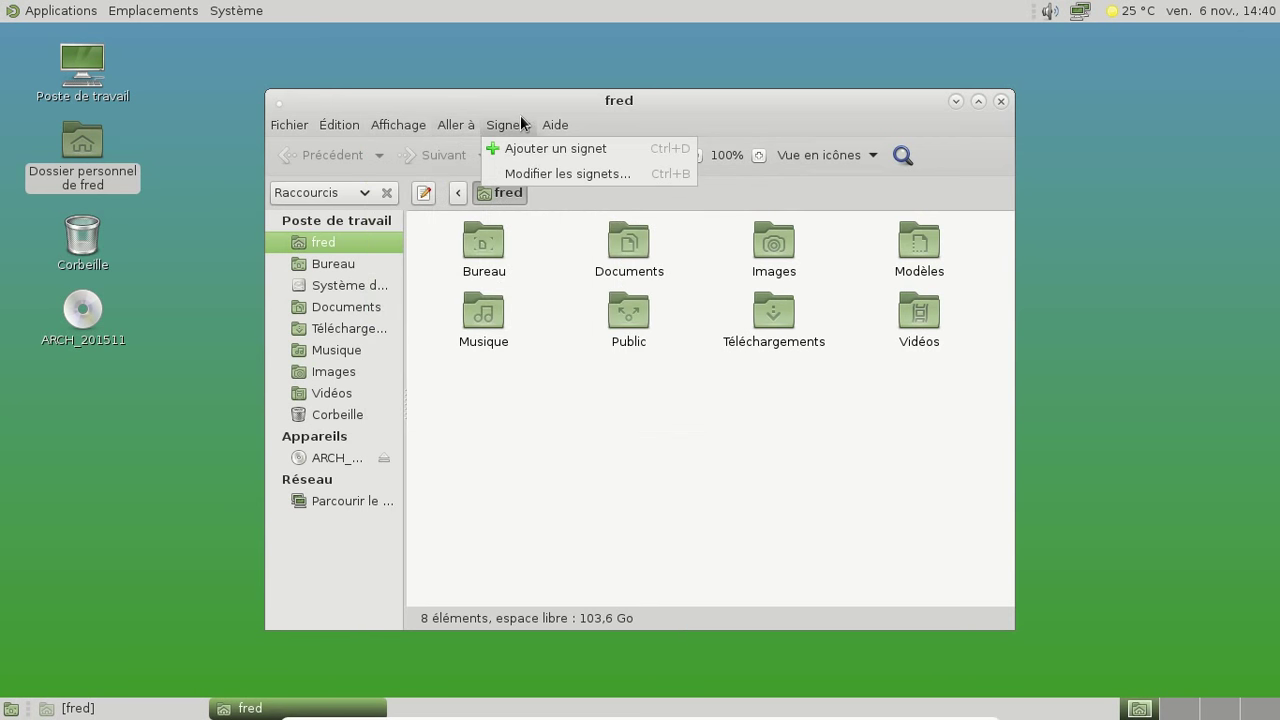
mouse_move(361, 122)
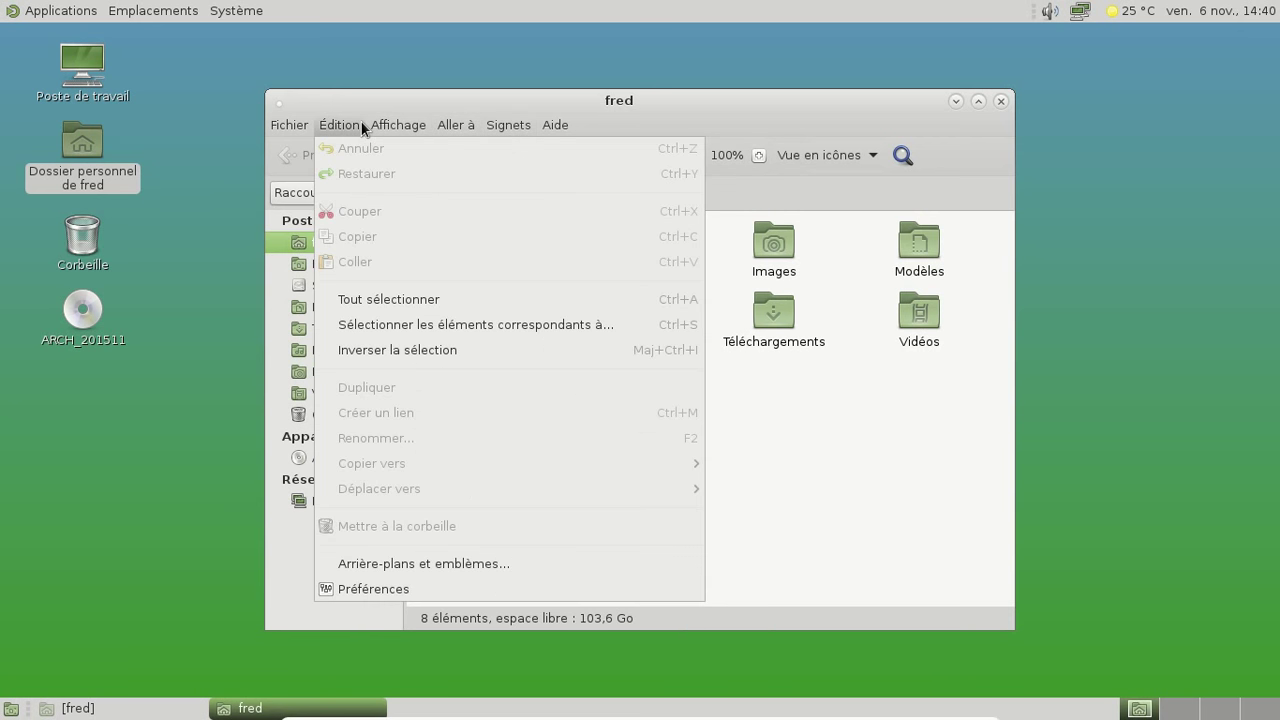
left_click(368, 587)
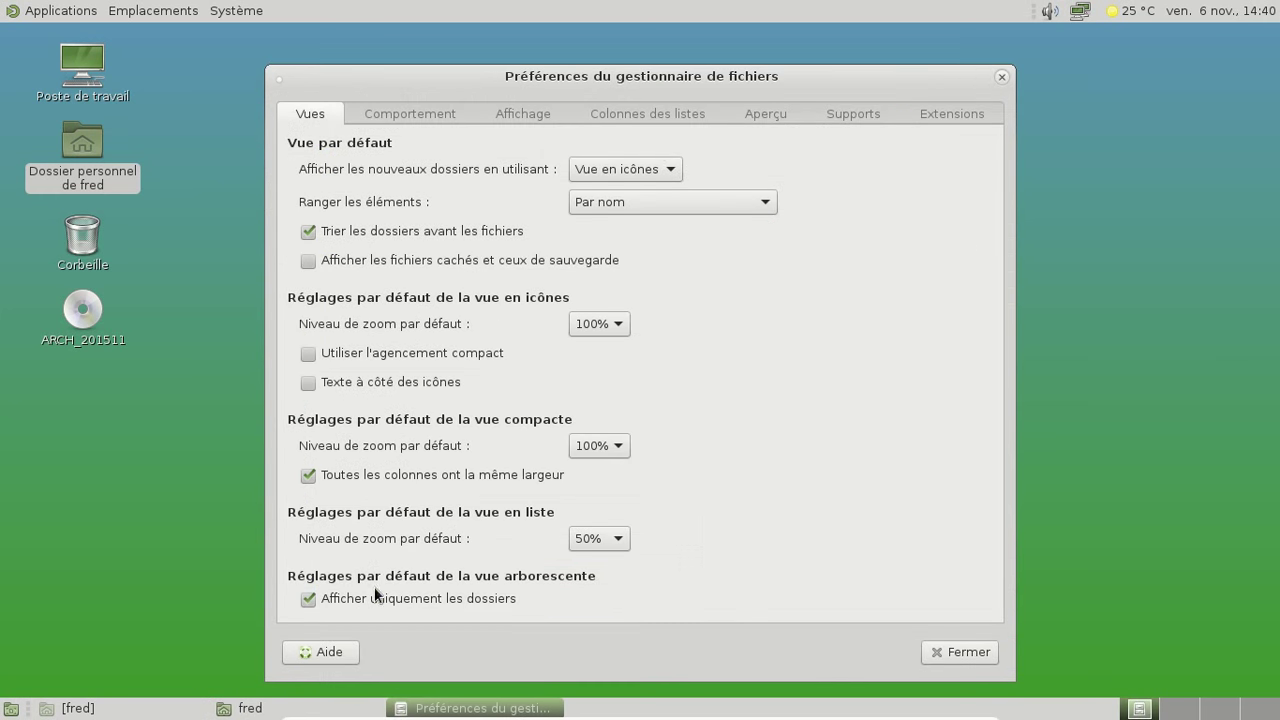
Set the media handling to open Sound Juicer for audio CDs and Shotwell Photo Manager for photos.
left_click(867, 114)
left_click(708, 188)
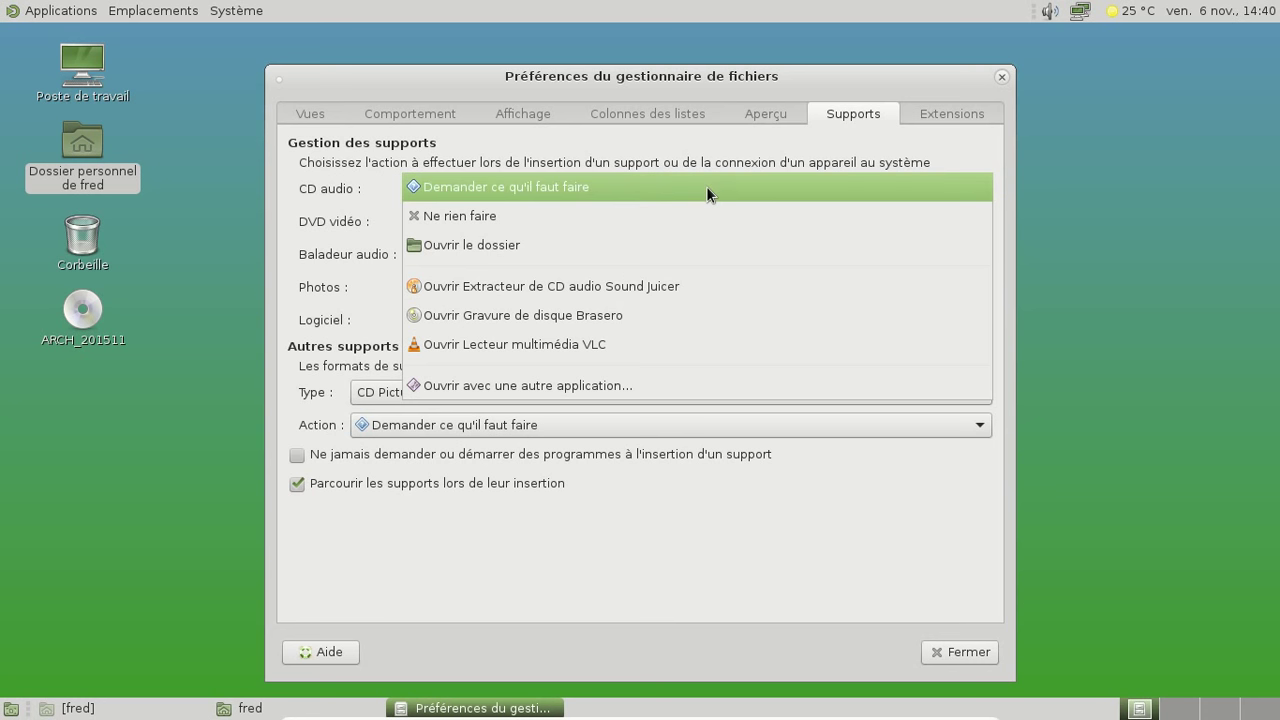
left_click(644, 292)
left_click(554, 289)
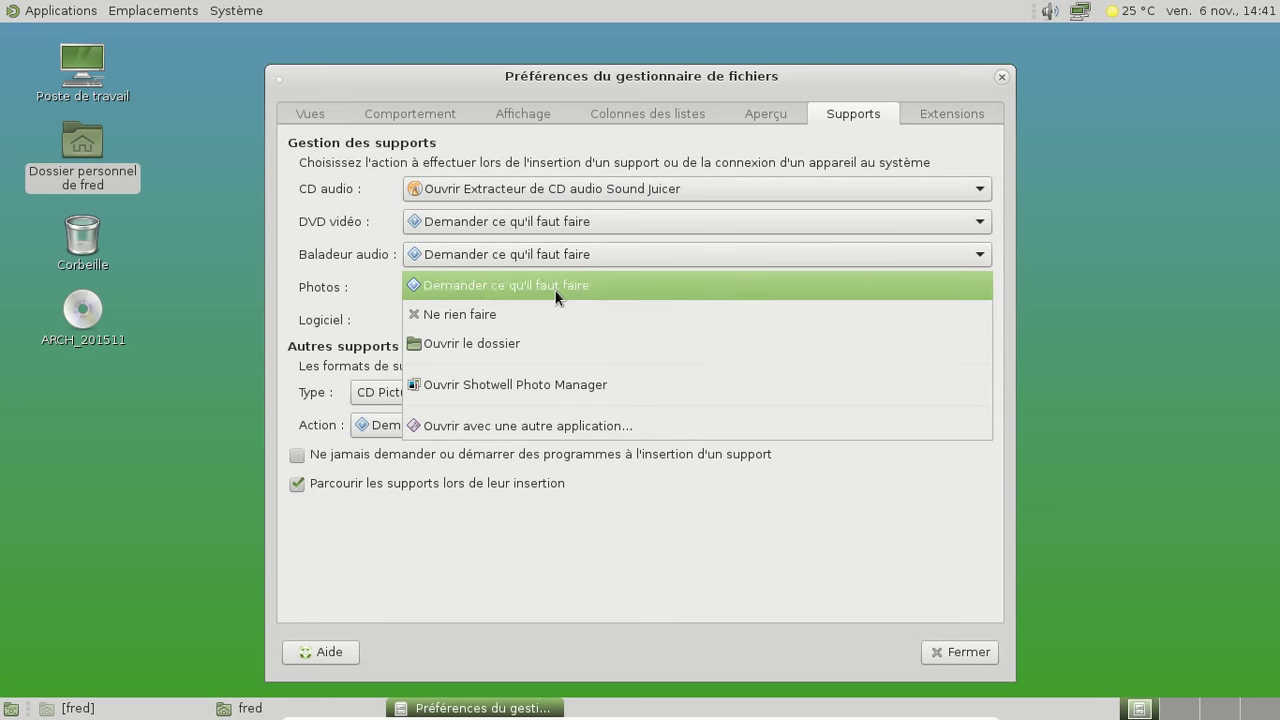
left_click(536, 384)
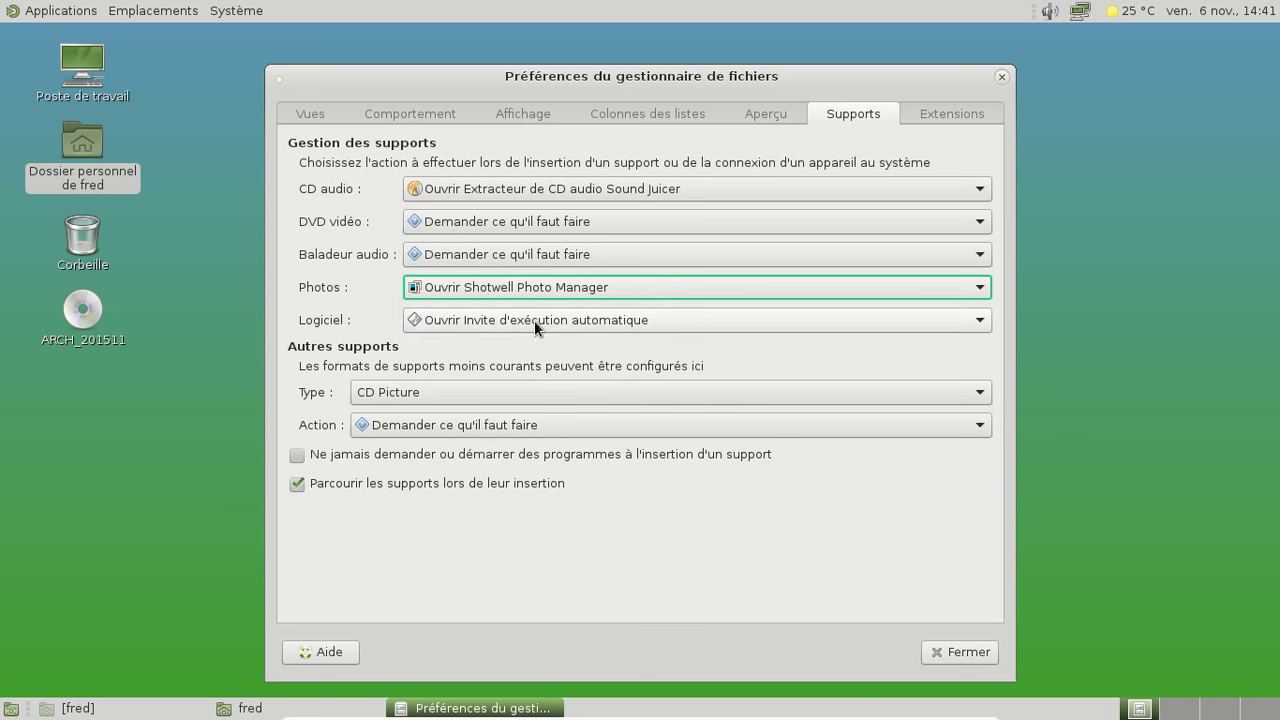
Check the action choices for portable audio players and video DVDs, and close the file manager preferences.
left_click(514, 255)
left_click(514, 255)
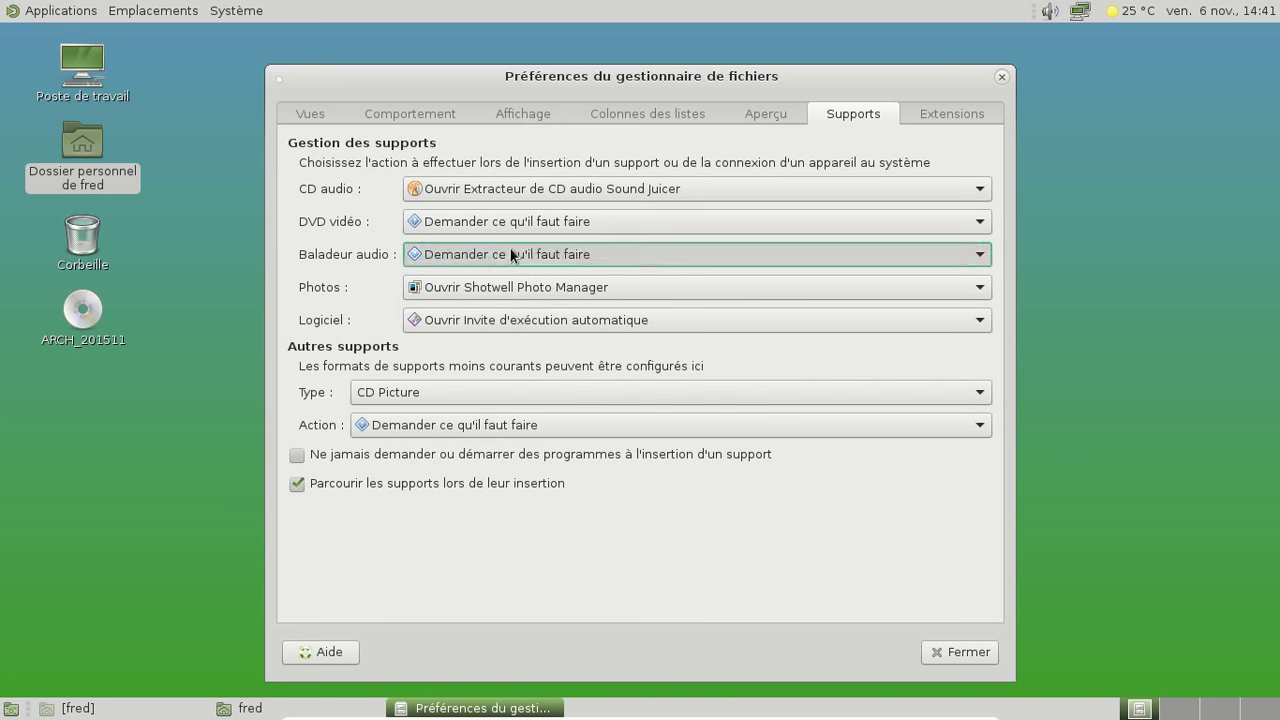
left_click(501, 224)
left_click(498, 221)
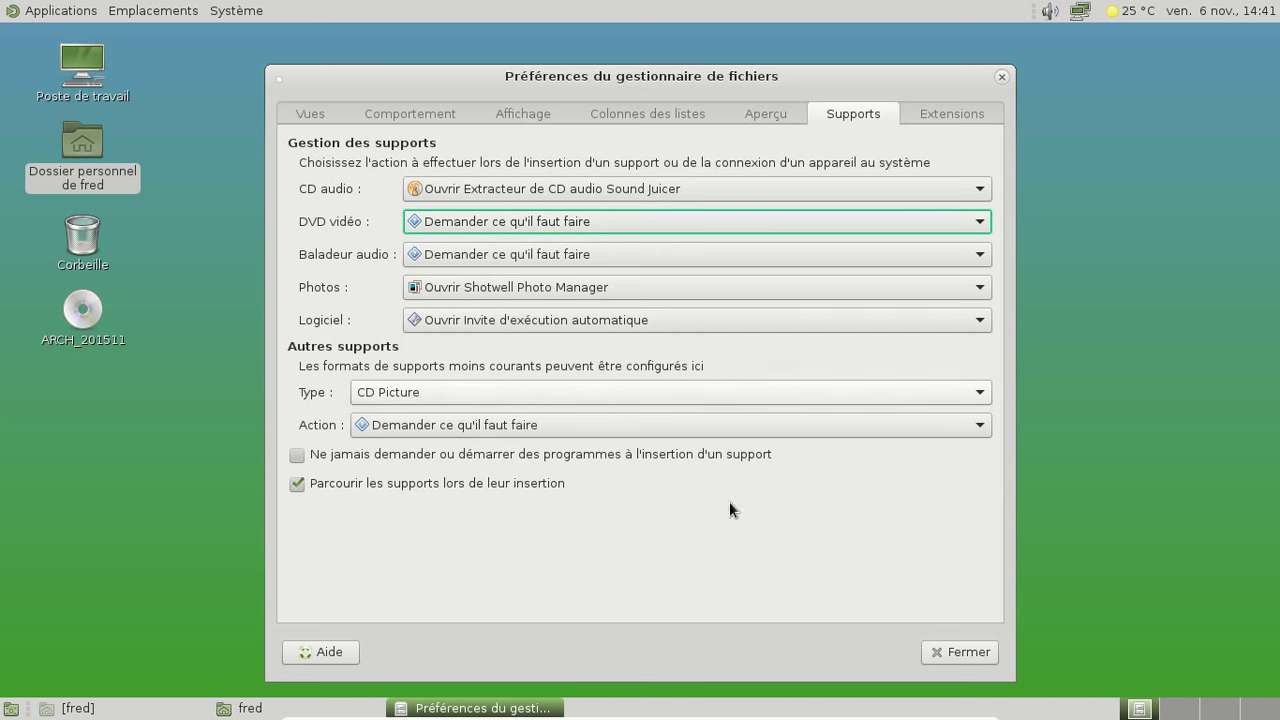
left_click(940, 655)
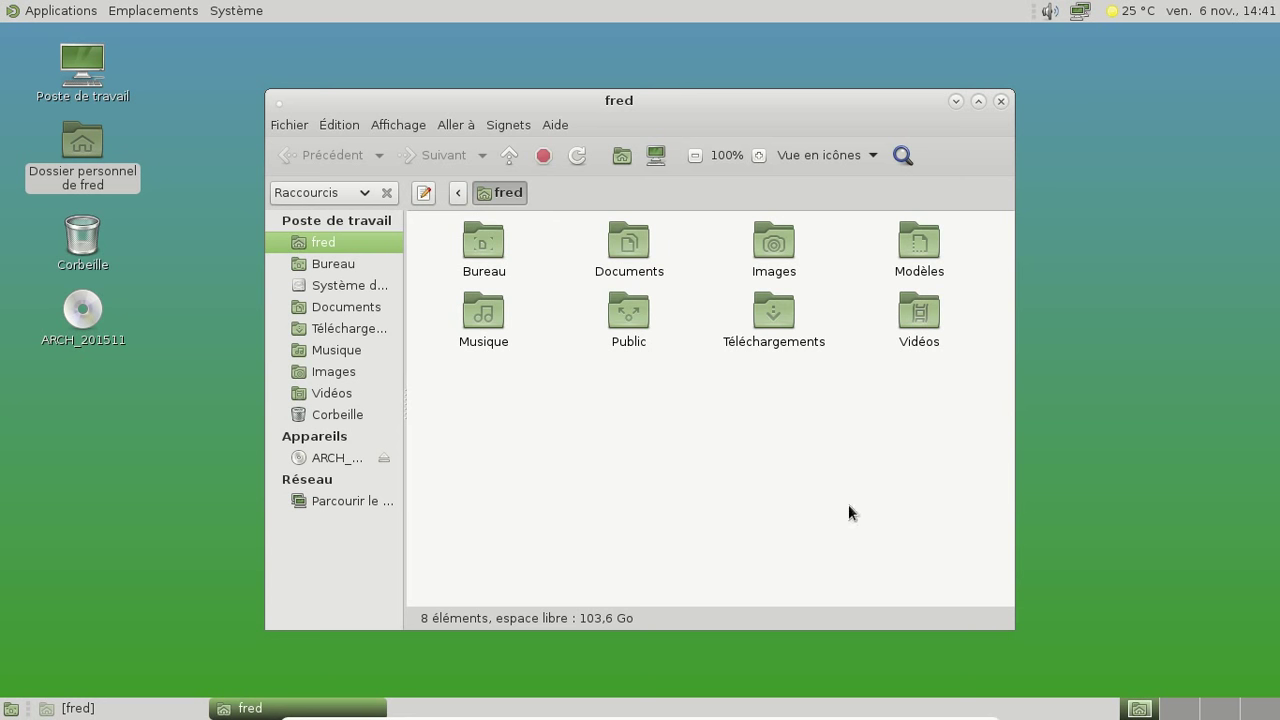
Close both home folder windows and clear the selection on the desktop.
left_click(1001, 101)
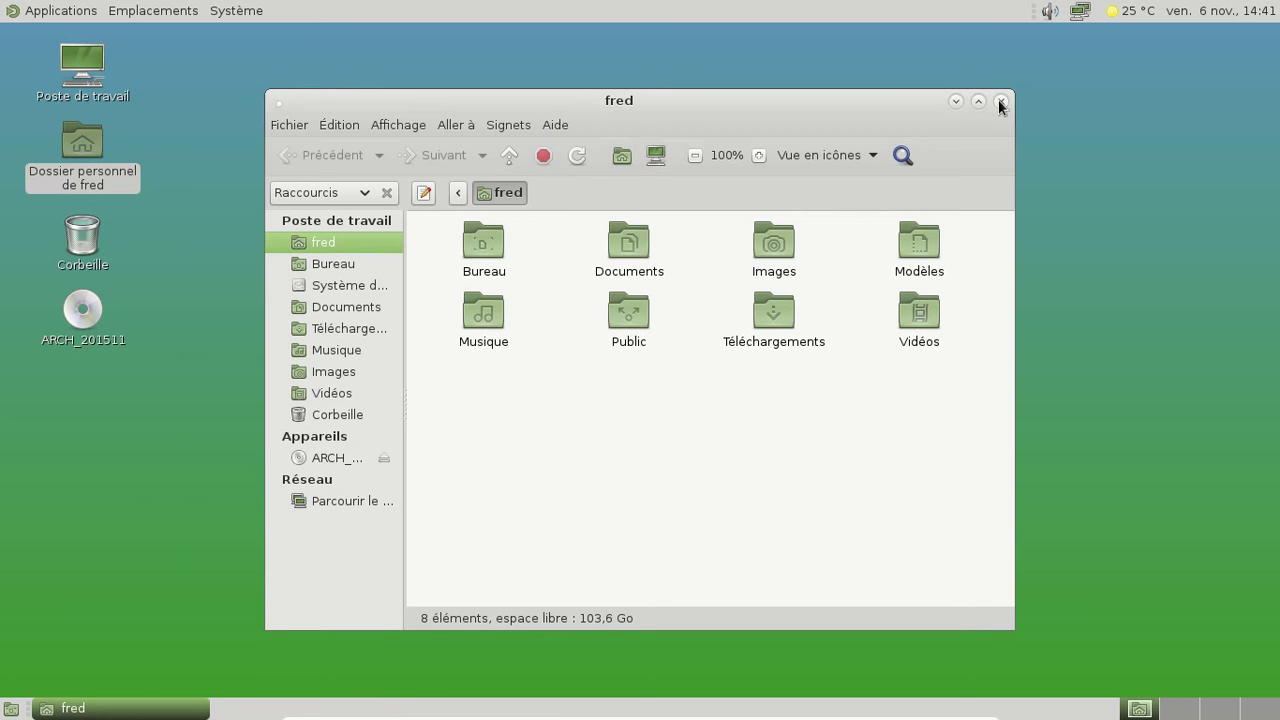
left_click(1001, 101)
left_click(392, 212)
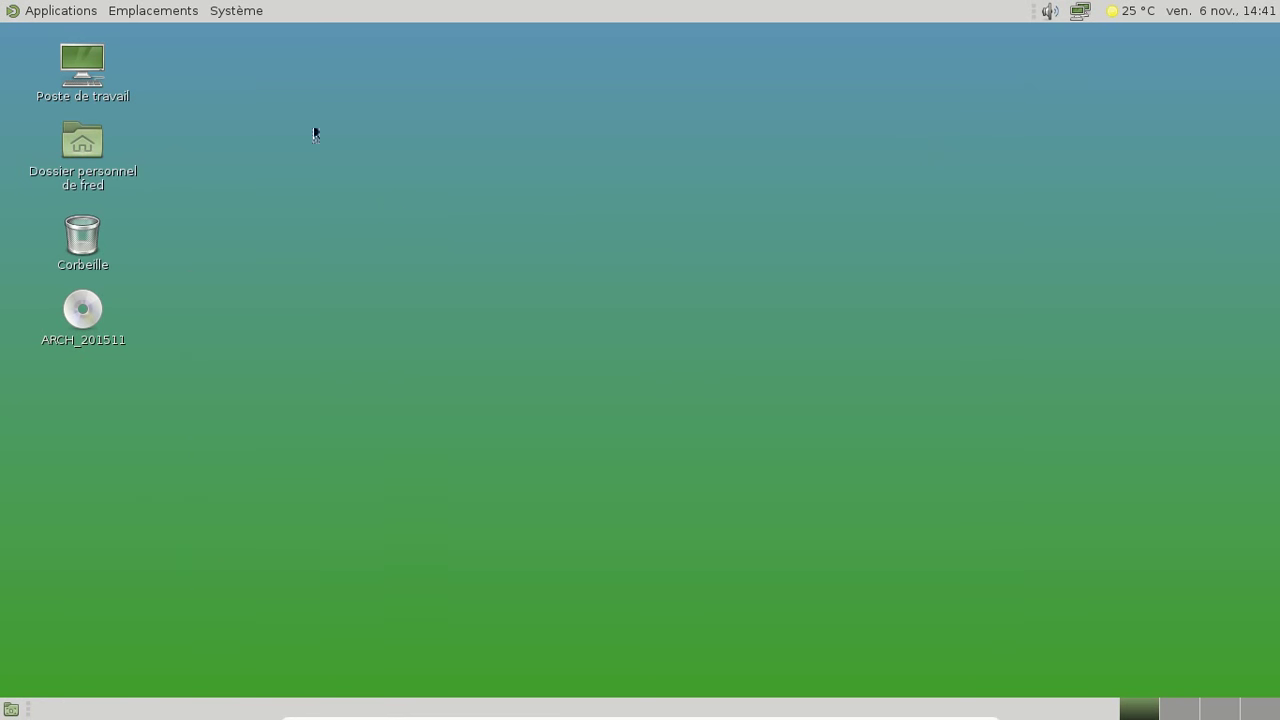
Open the System Monitor, examine the system information and the CPU, memory and network usage, and close it.
left_click(232, 11)
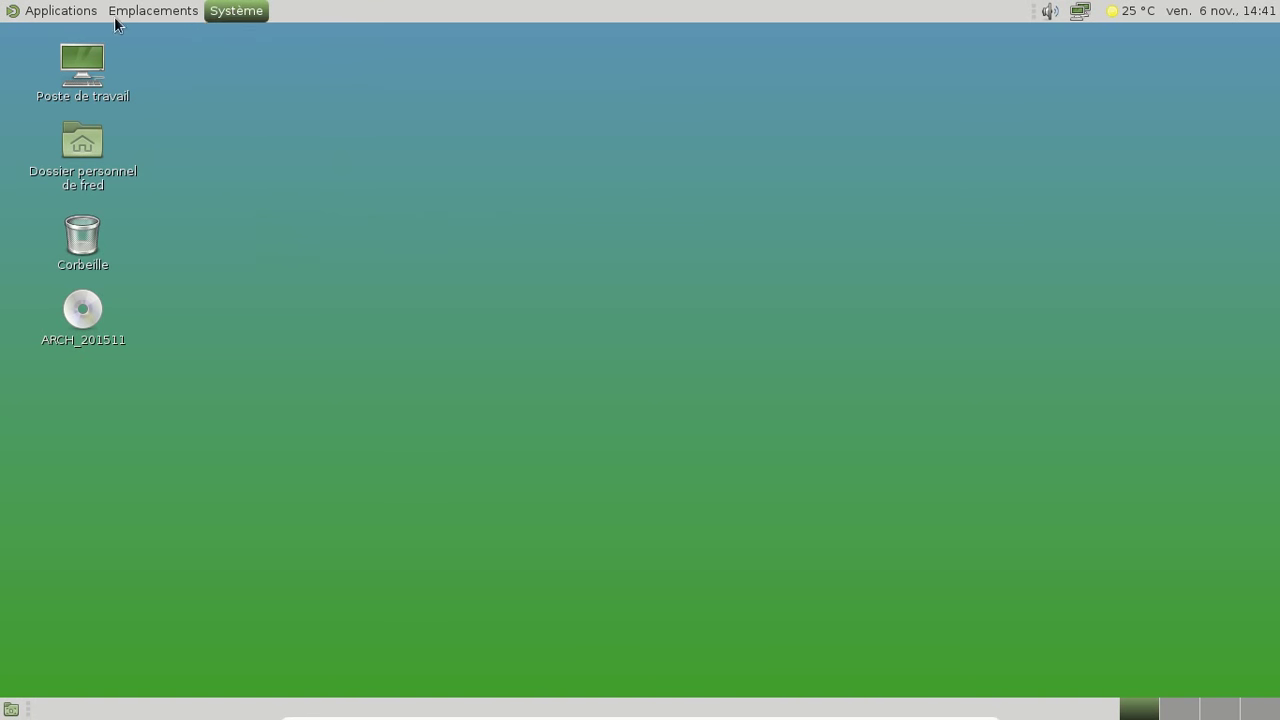
left_click(62, 11)
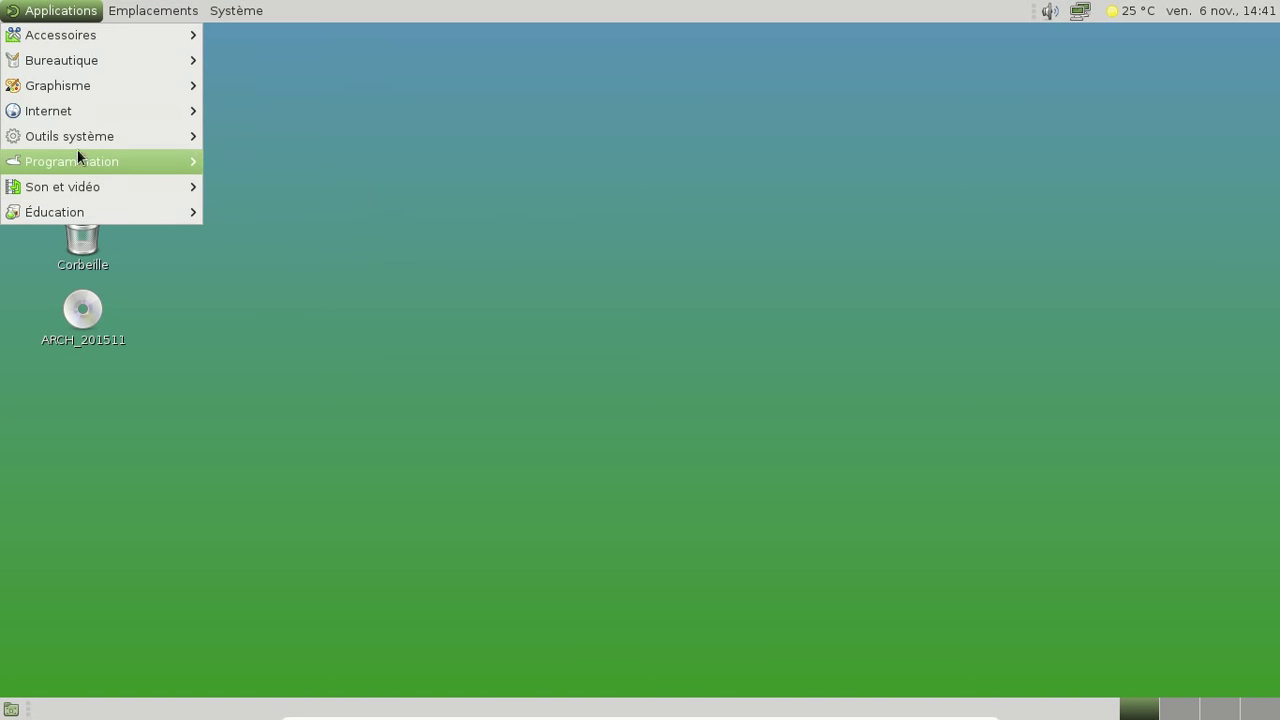
mouse_move(100, 138)
left_click(275, 260)
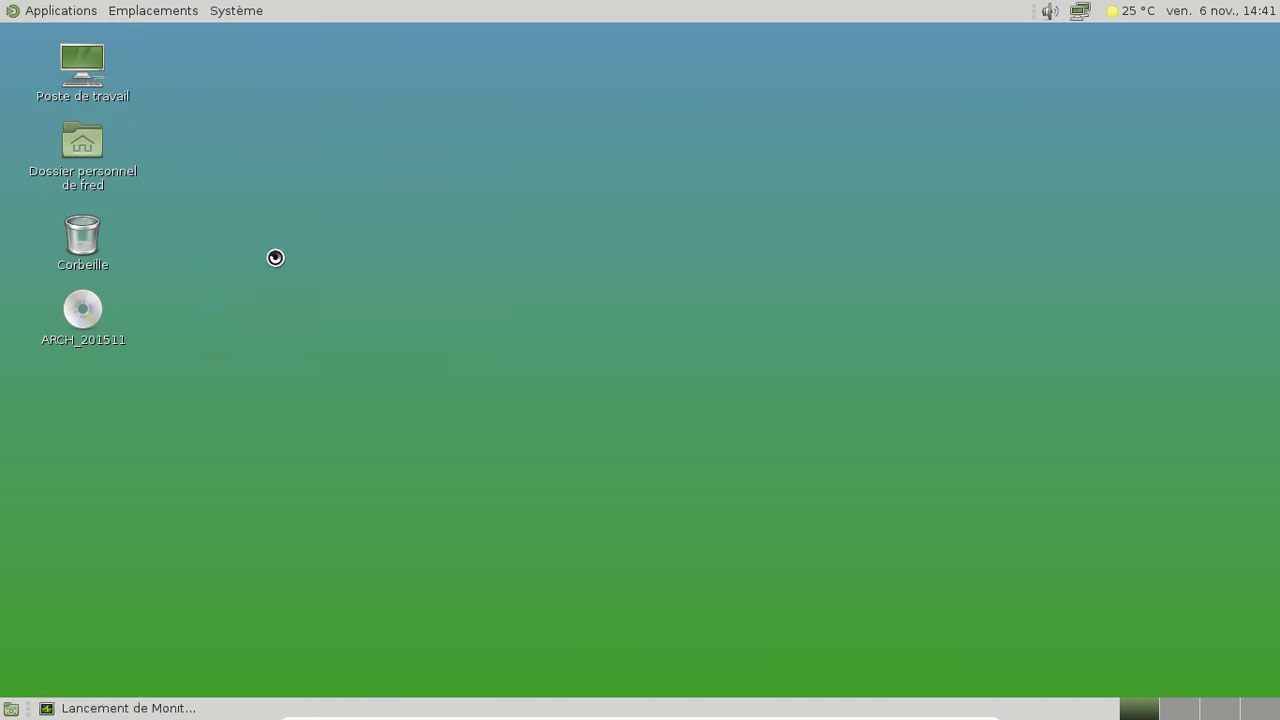
left_click(298, 119)
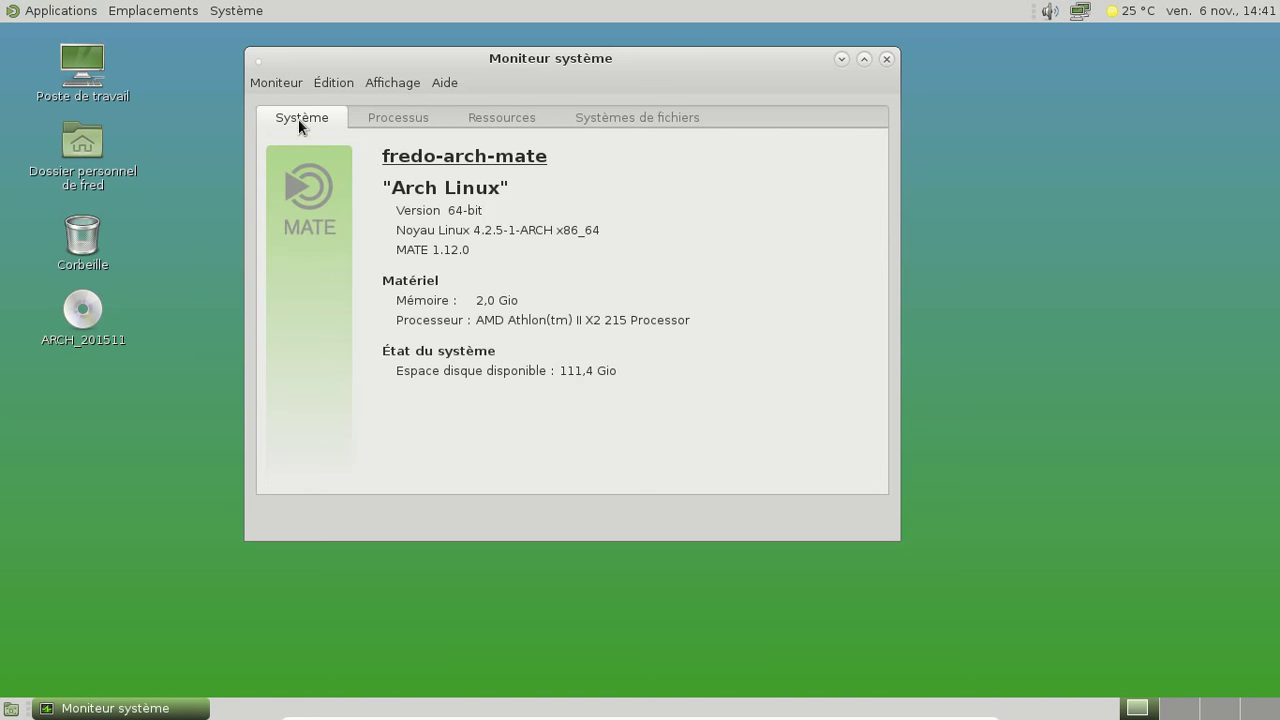
left_click(358, 111)
left_click(481, 122)
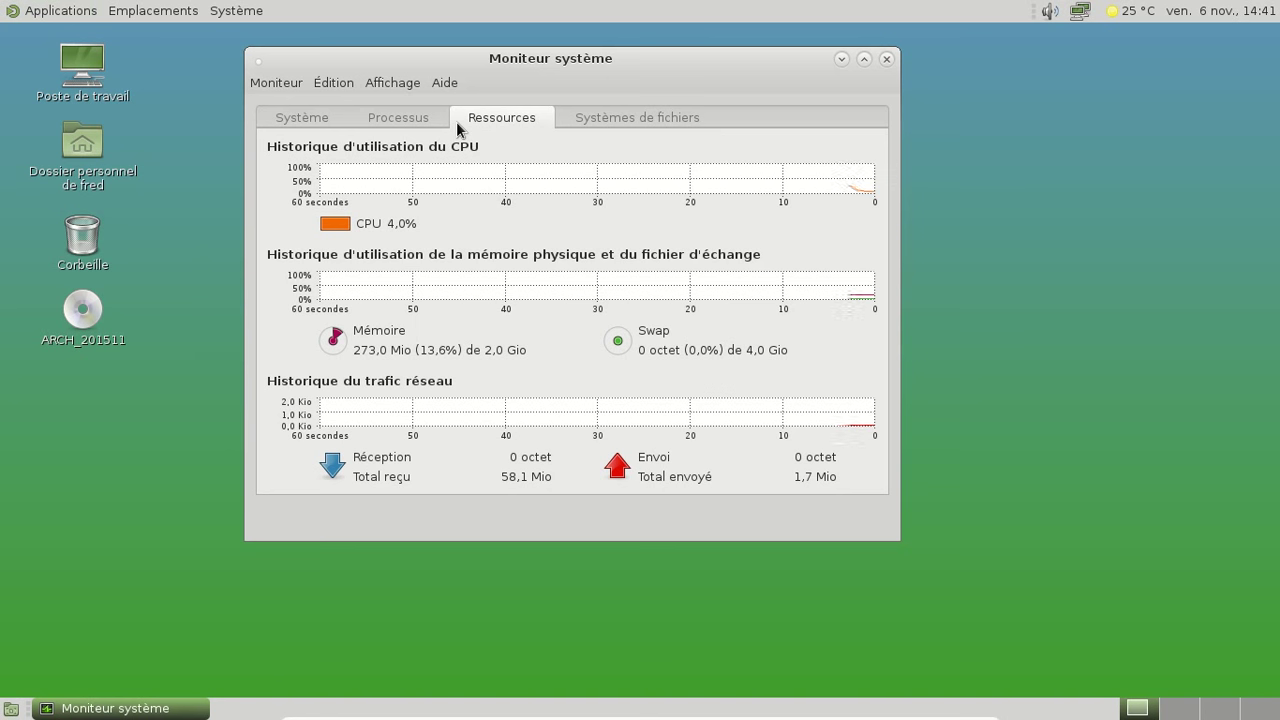
left_click(888, 60)
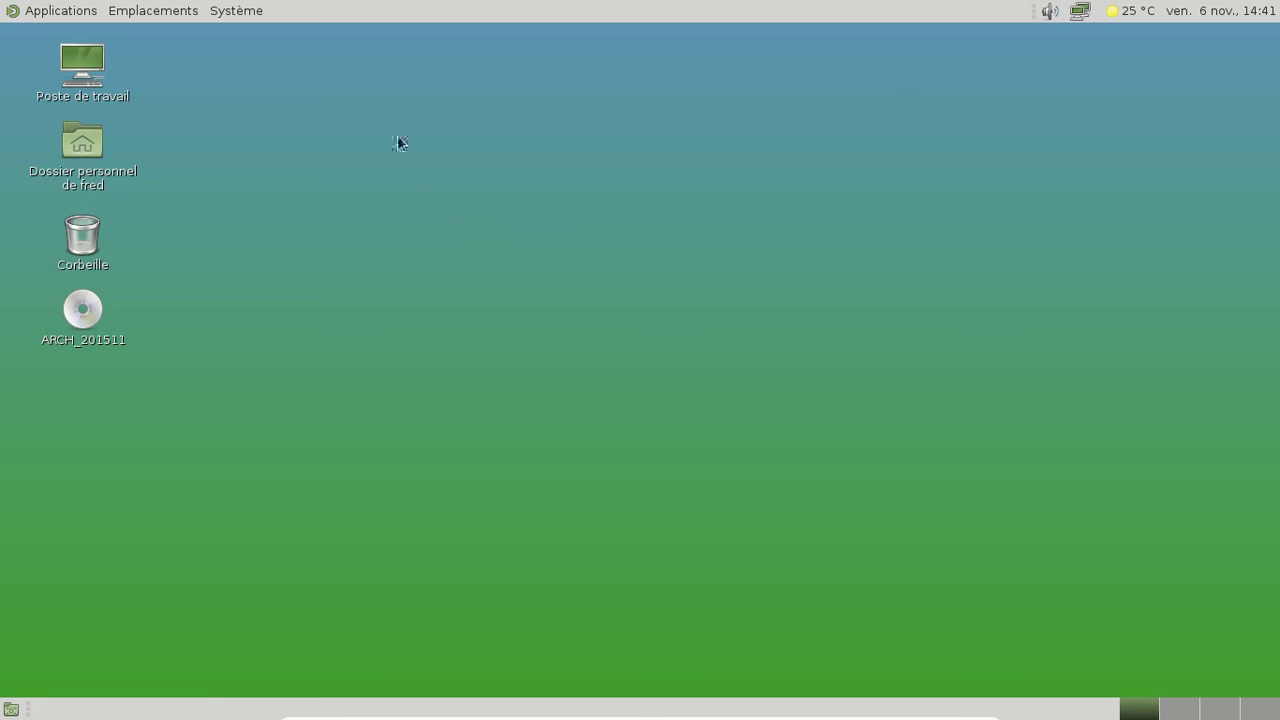
Shut down the computer from the desktop session and confirm the shutdown.
left_click(240, 14)
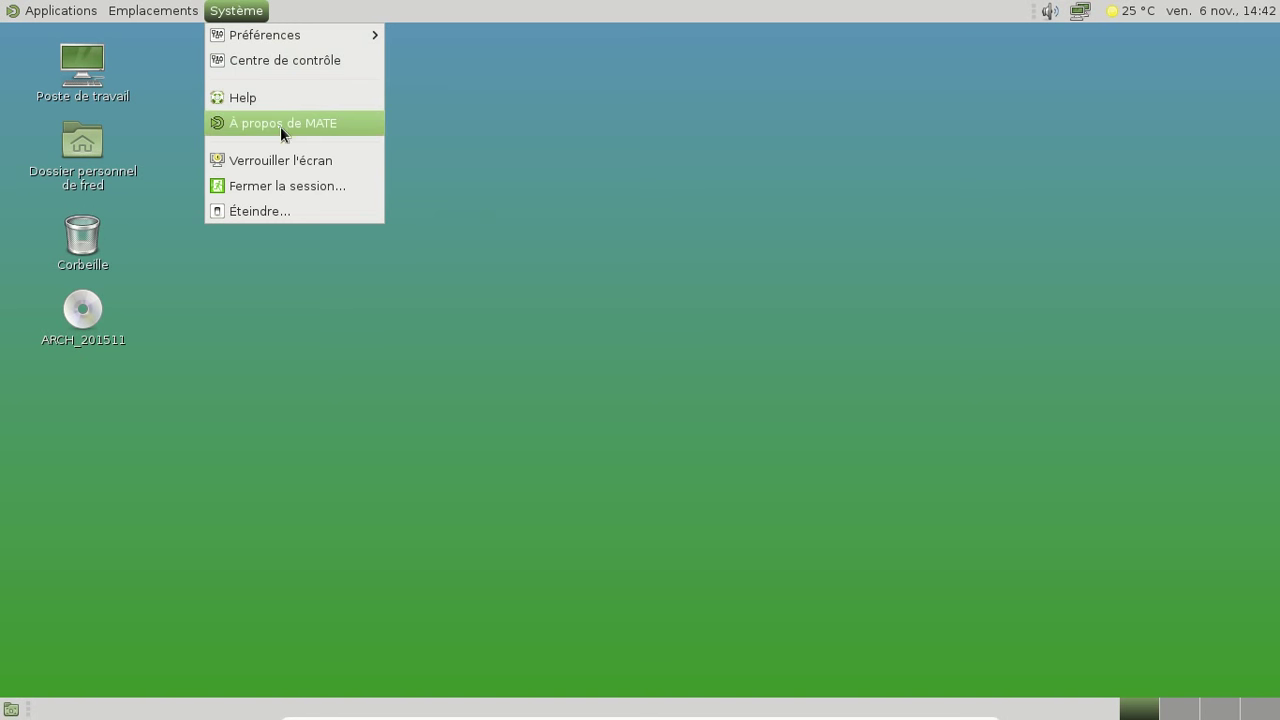
left_click(292, 207)
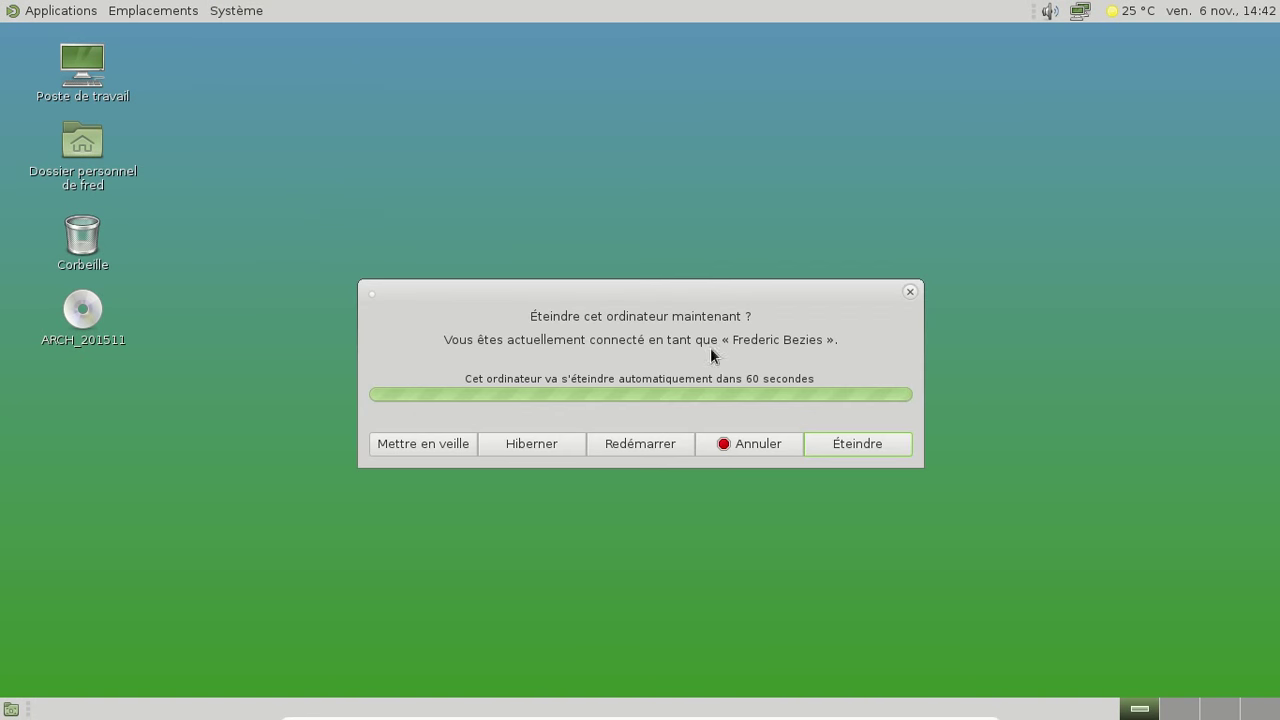
left_click(839, 446)
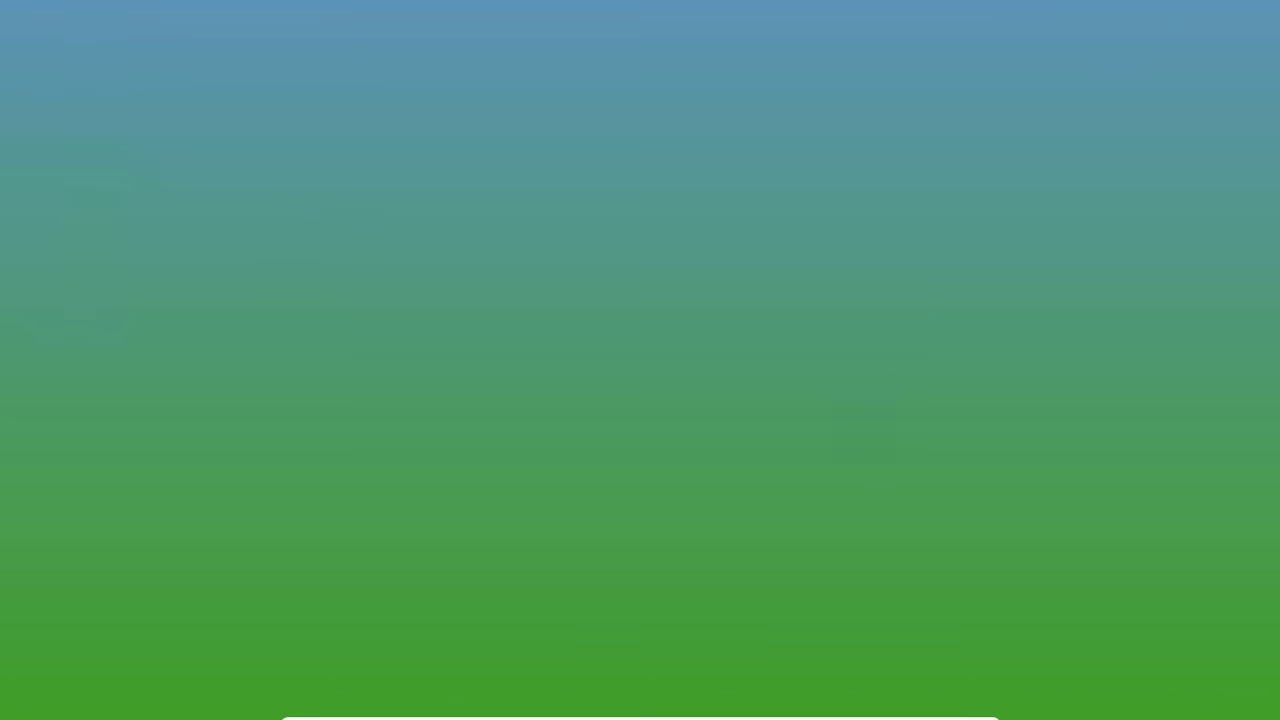